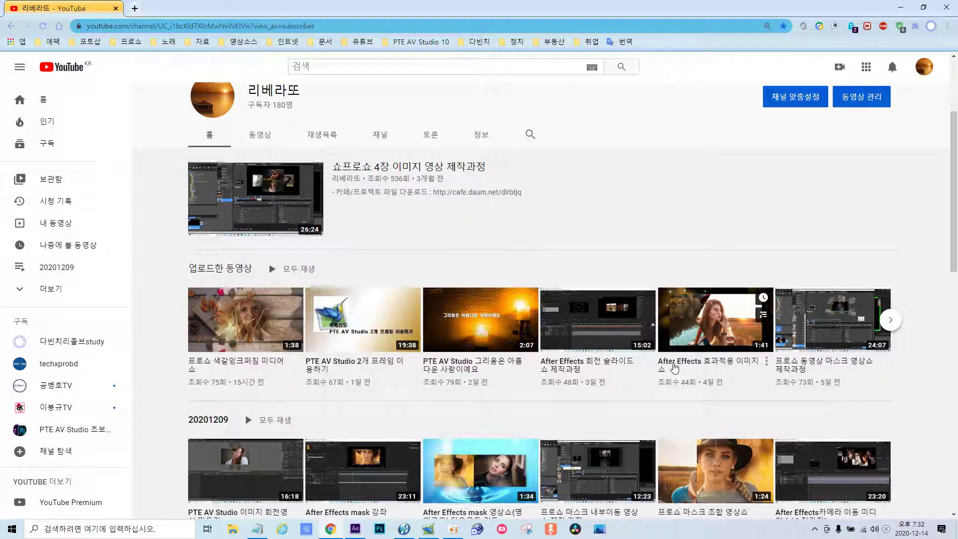
# Play the After Effects 효과적용 이미지 쇼 video, pause it around 0:30, and scroll to its description.
pyautogui.click(674, 368)
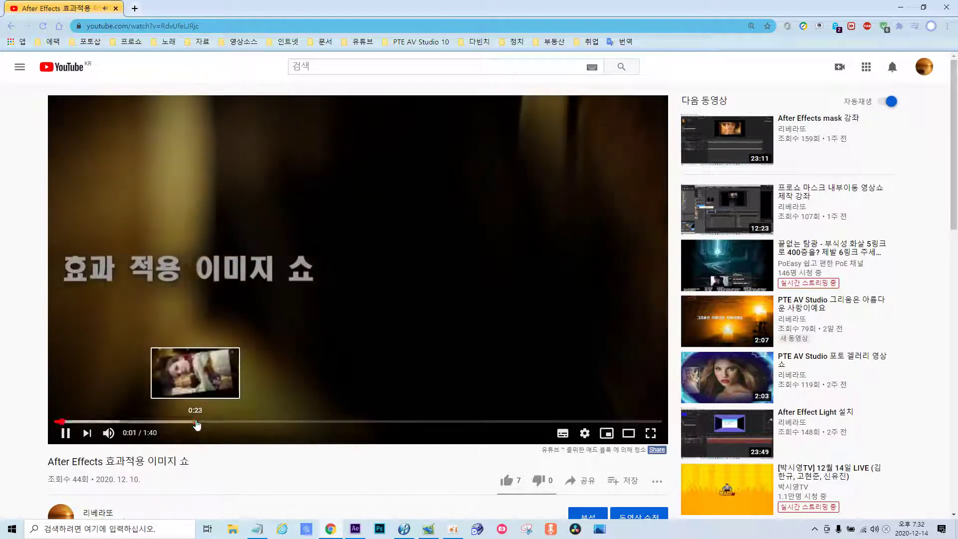
pyautogui.click(196, 421)
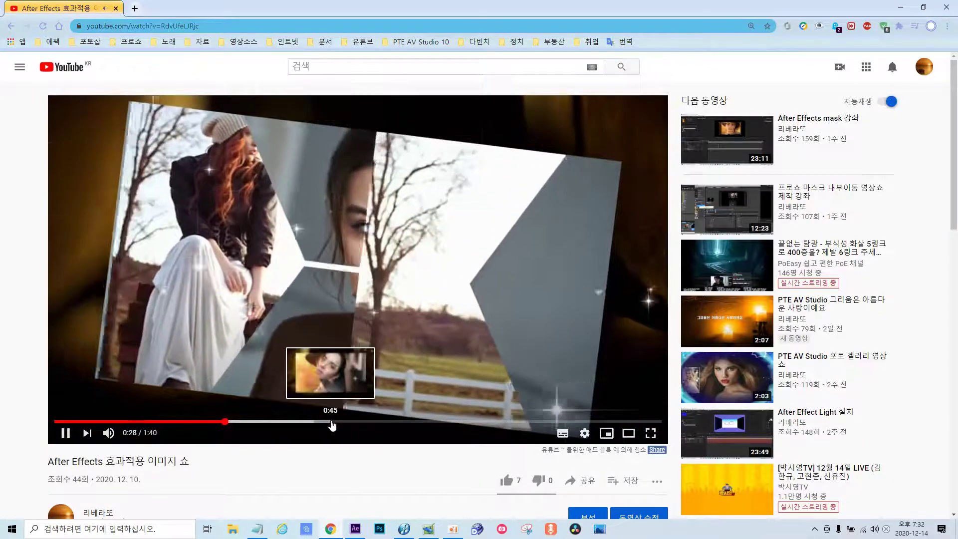
pyautogui.click(386, 325)
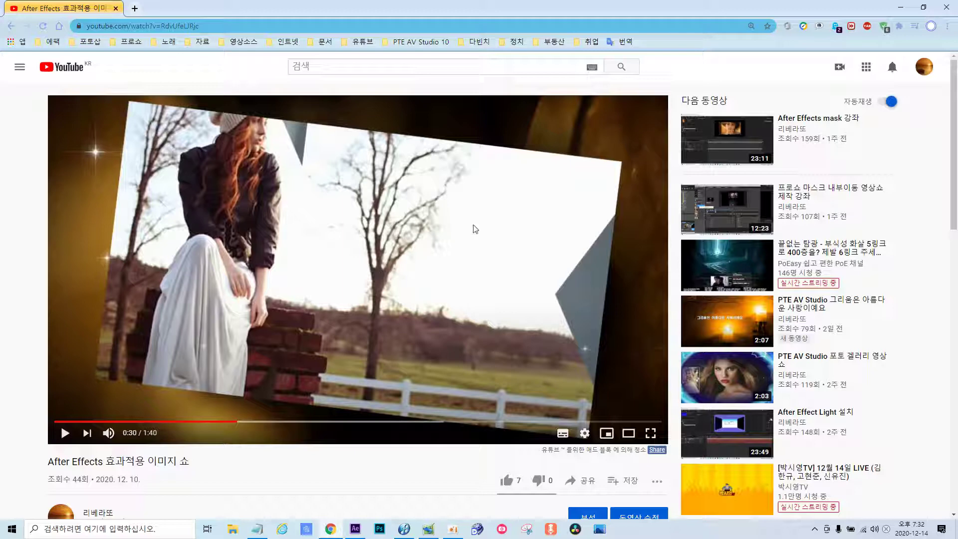
pyautogui.scroll(-2, 395, 355)
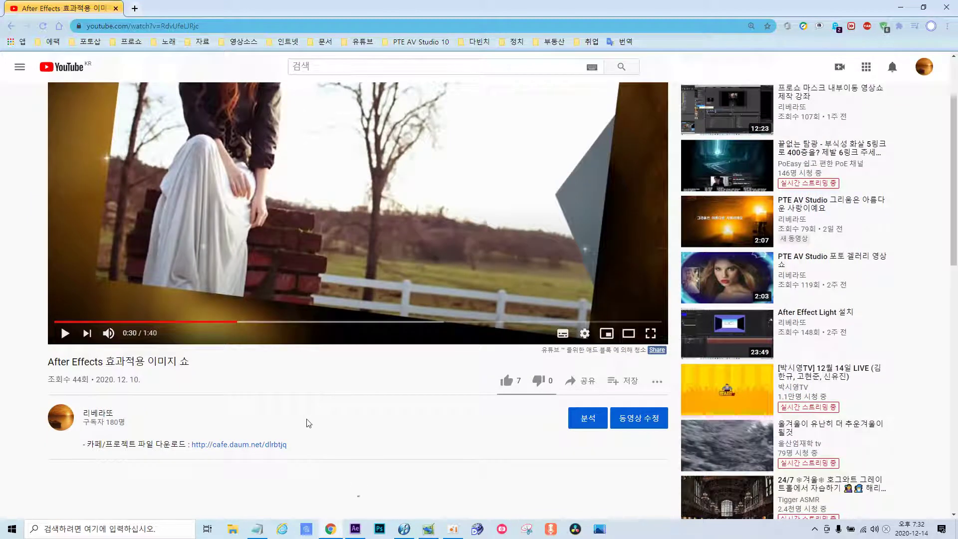
# Browse the Adobe study cafe's 자료실 board, then close the cafe tab and return to After Effects.
pyautogui.click(259, 451)
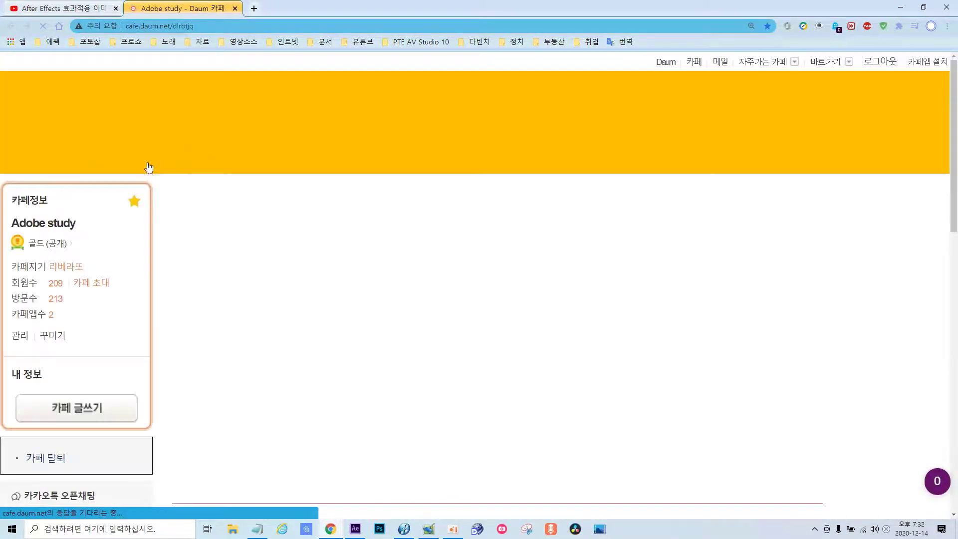
pyautogui.scroll(-2, 250, 415)
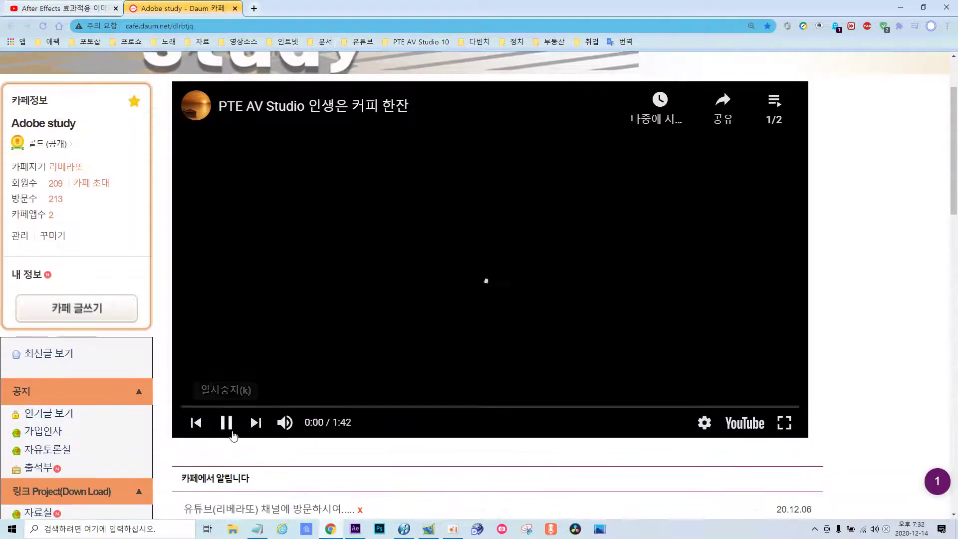
pyautogui.click(225, 422)
pyautogui.scroll(-2, 308, 280)
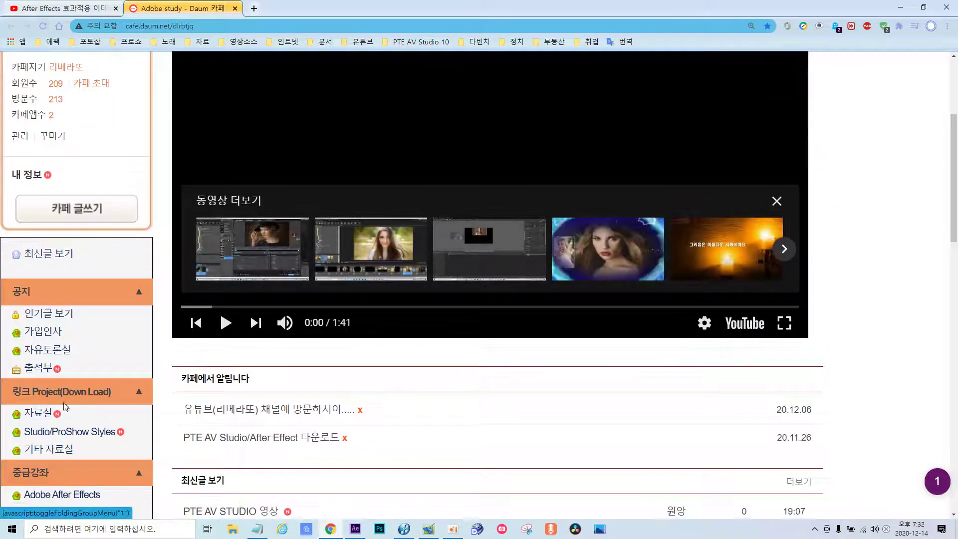
pyautogui.click(49, 418)
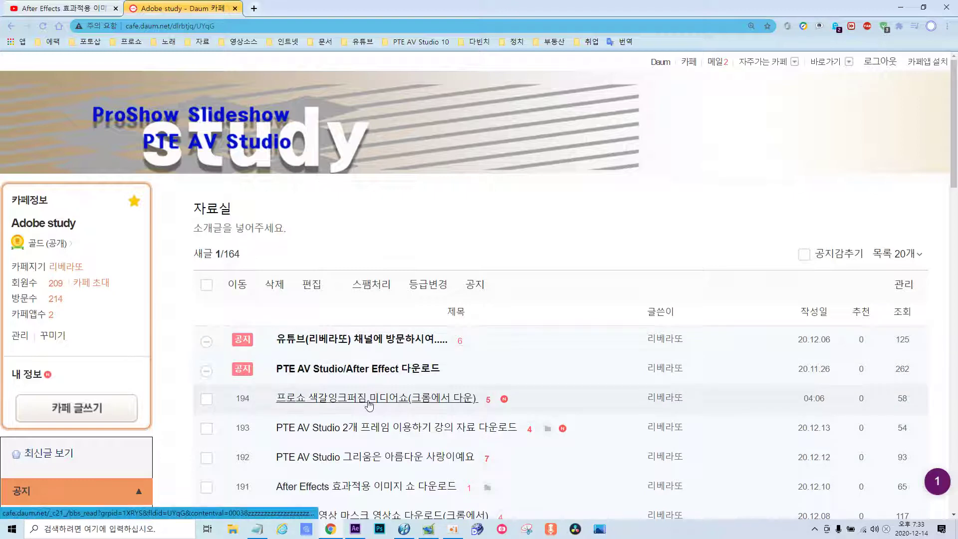
pyautogui.click(234, 8)
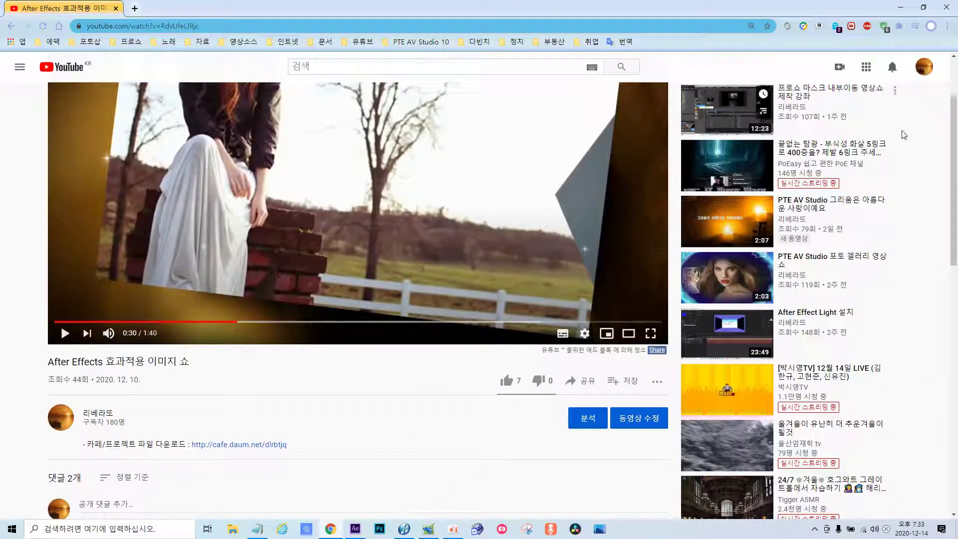
pyautogui.click(356, 531)
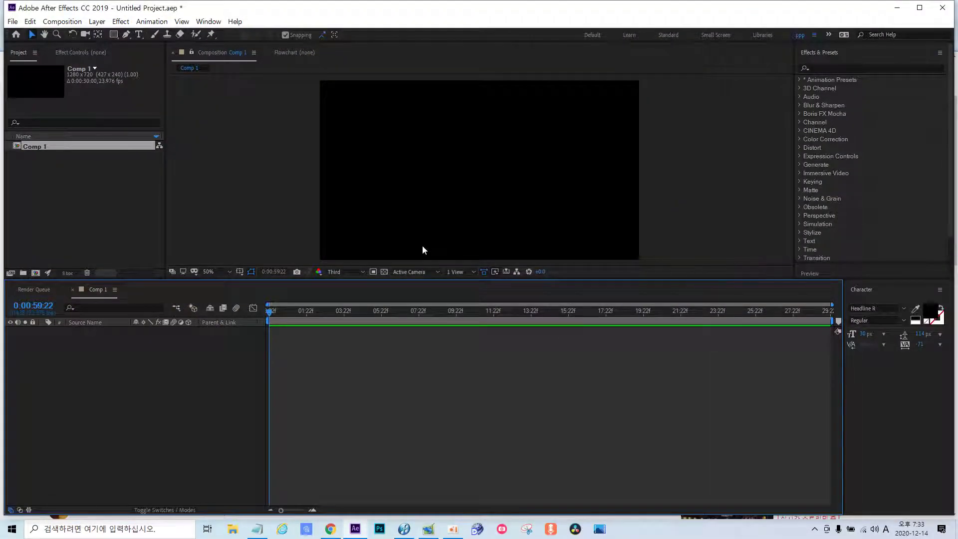
# Glance at the expression notes, then replay the YouTube video briefly and pause it at 0:31.
pyautogui.click(257, 530)
pyautogui.click(506, 218)
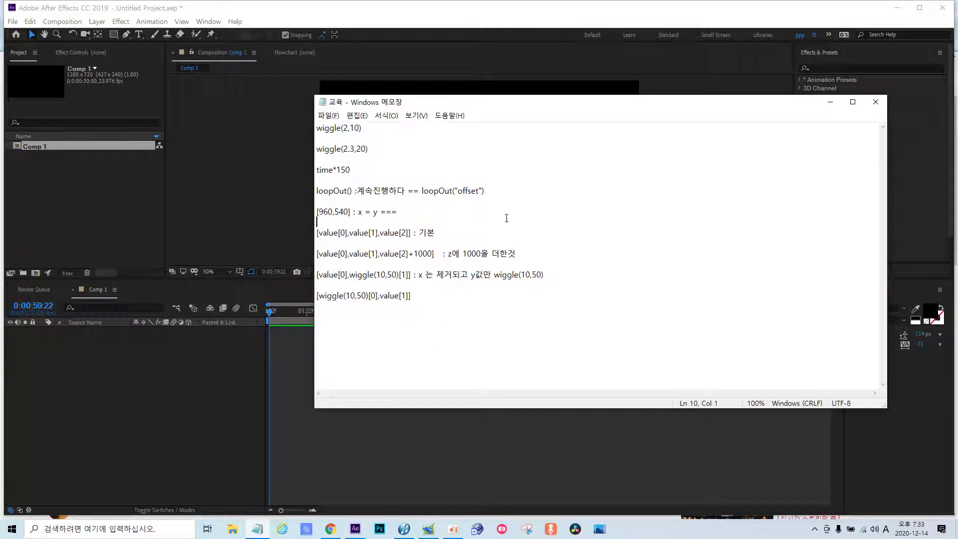
pyautogui.click(331, 529)
pyautogui.scroll(1, 349, 344)
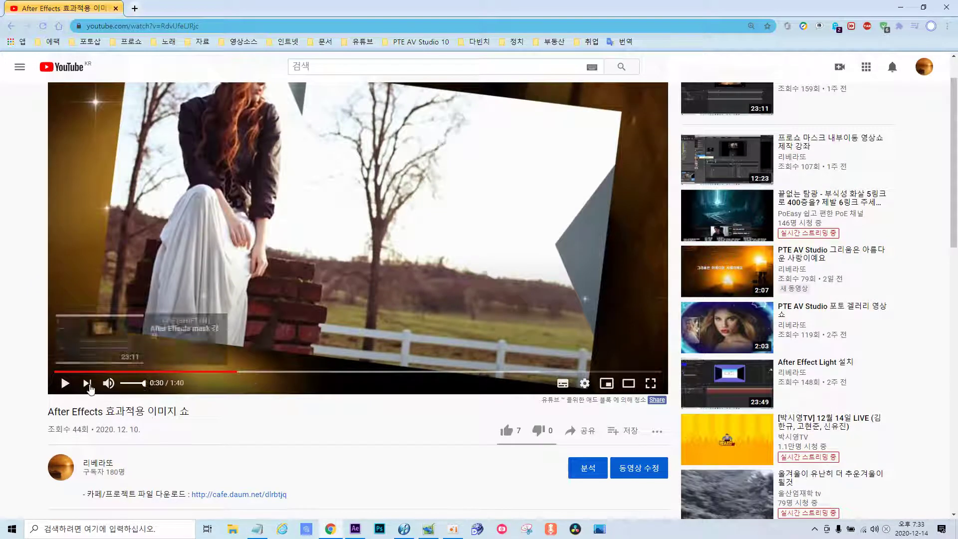
pyautogui.click(65, 383)
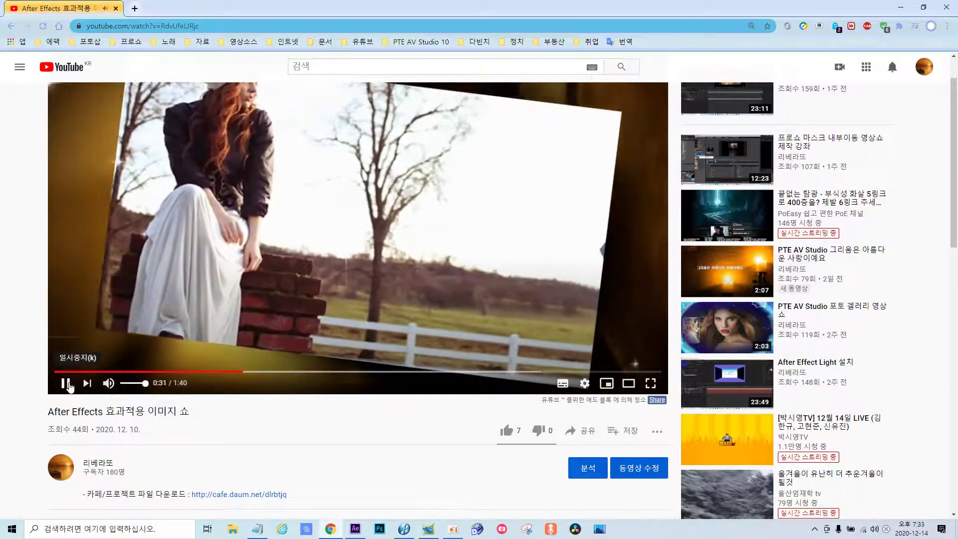
pyautogui.click(69, 384)
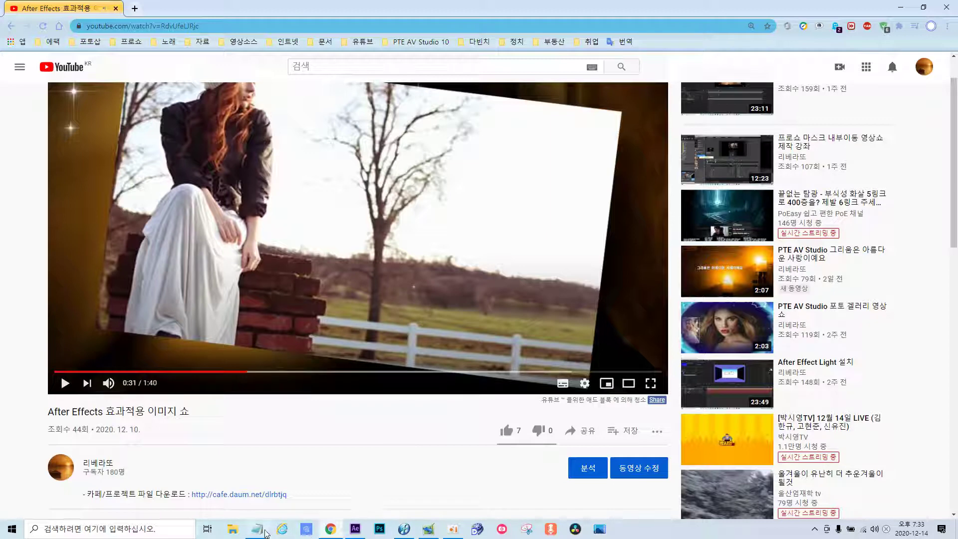
# Reopen the notes and highlight the wiggle(2.3,20) and wiggle(2,10) expressions in turn.
pyautogui.click(258, 530)
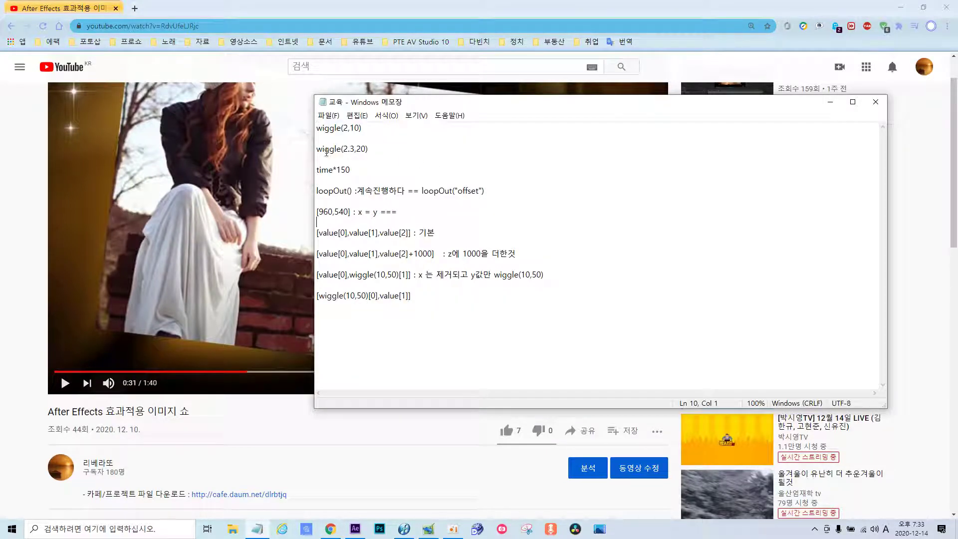
pyautogui.moveTo(317, 149); pyautogui.dragTo(376, 151)
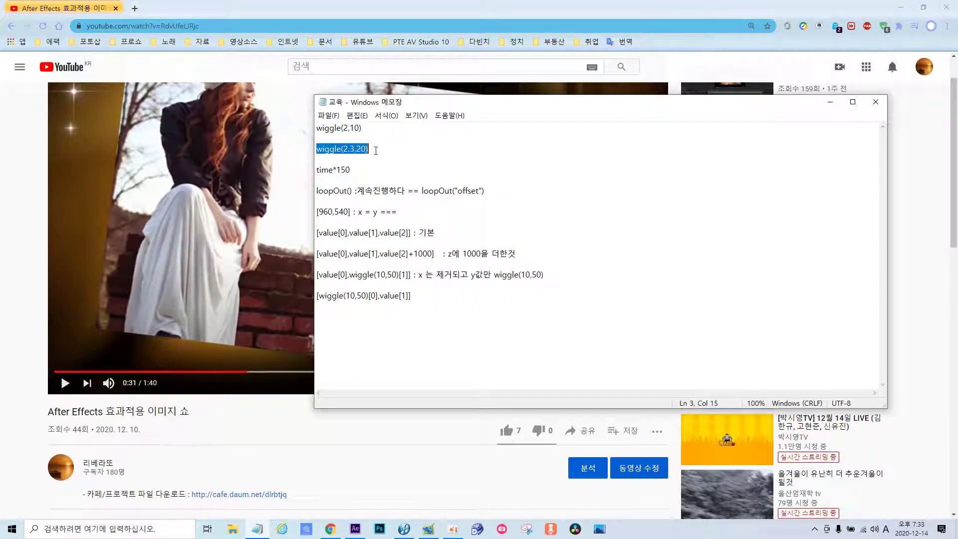
pyautogui.click(385, 138)
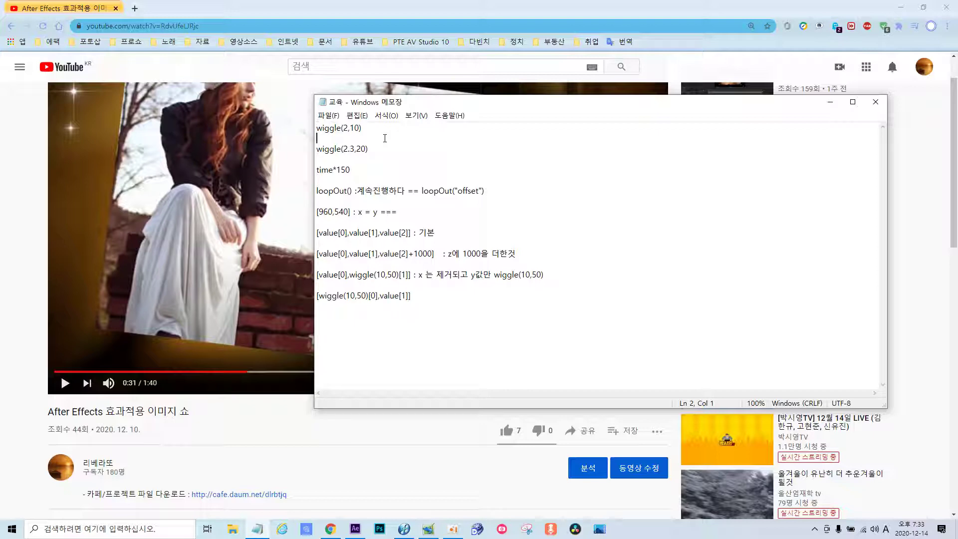
pyautogui.moveTo(366, 131); pyautogui.dragTo(308, 125)
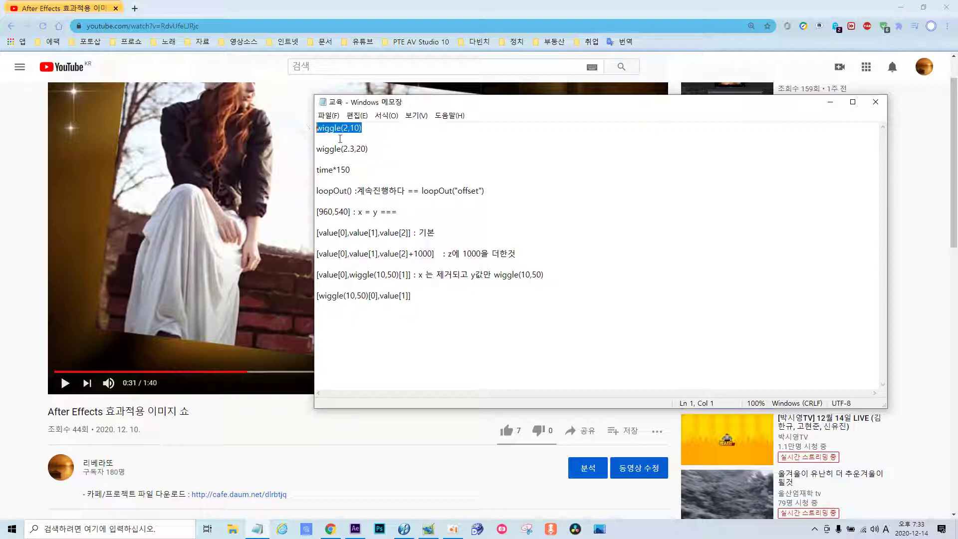
pyautogui.click(390, 149)
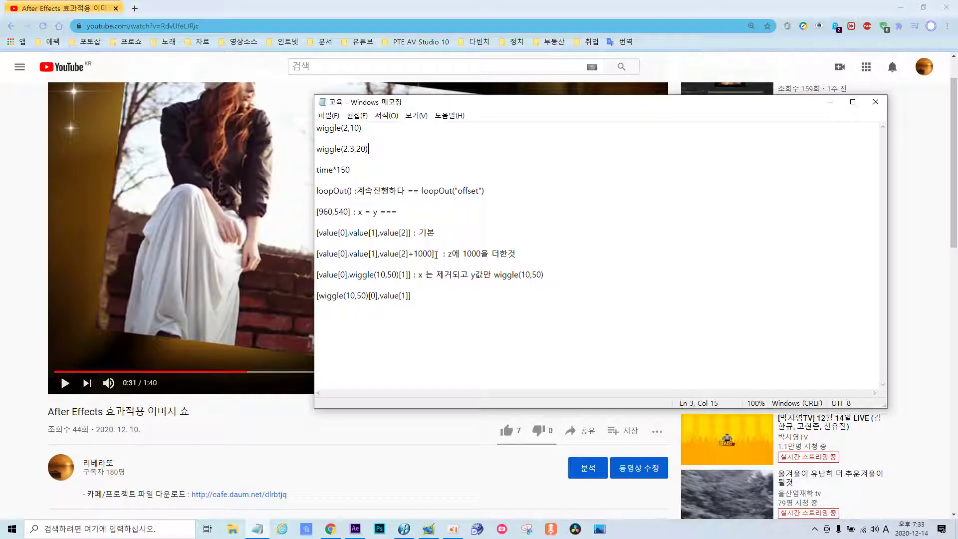
# Give Slide 1's Pan X a sine-wave modifier with frequency 0.3 and amplitude 2.
pyautogui.click(402, 532)
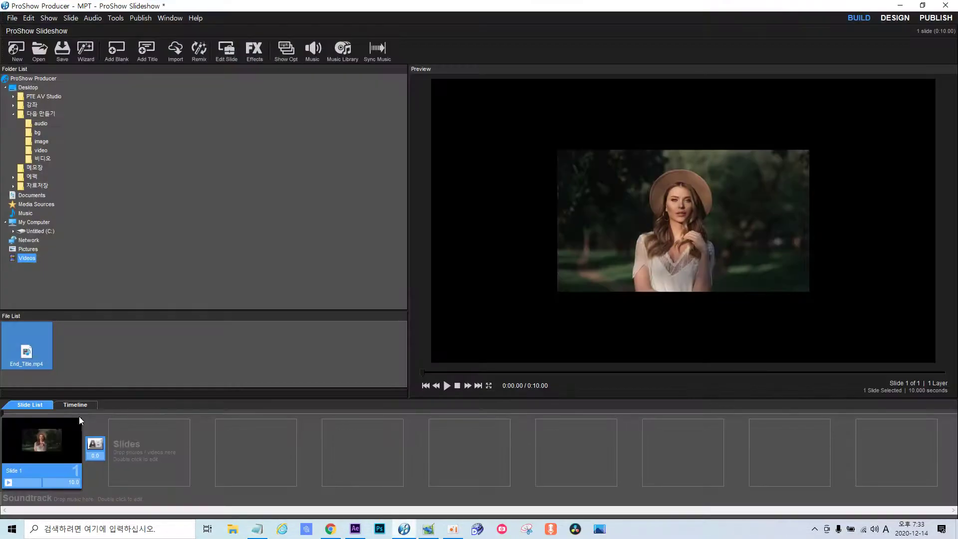
pyautogui.doubleClick(42, 432)
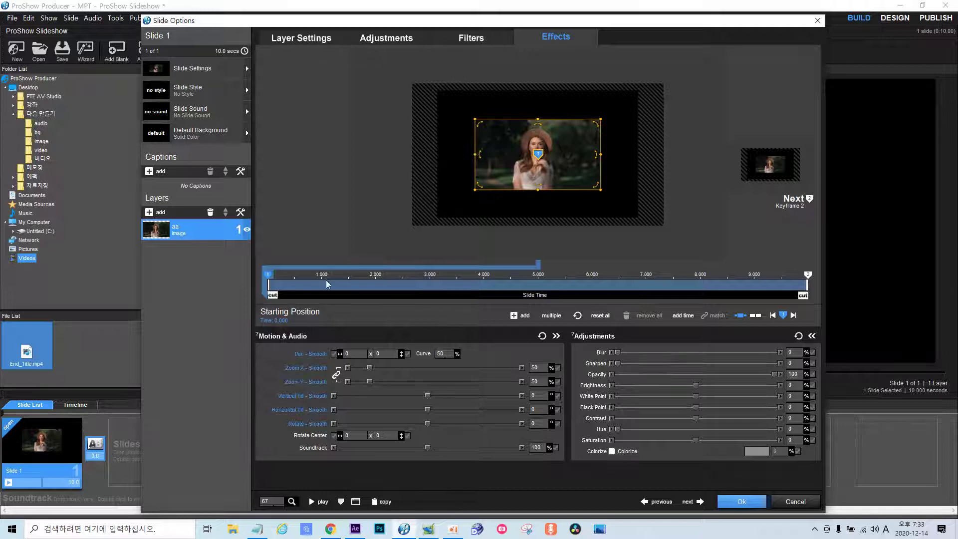
pyautogui.rightClick(356, 354)
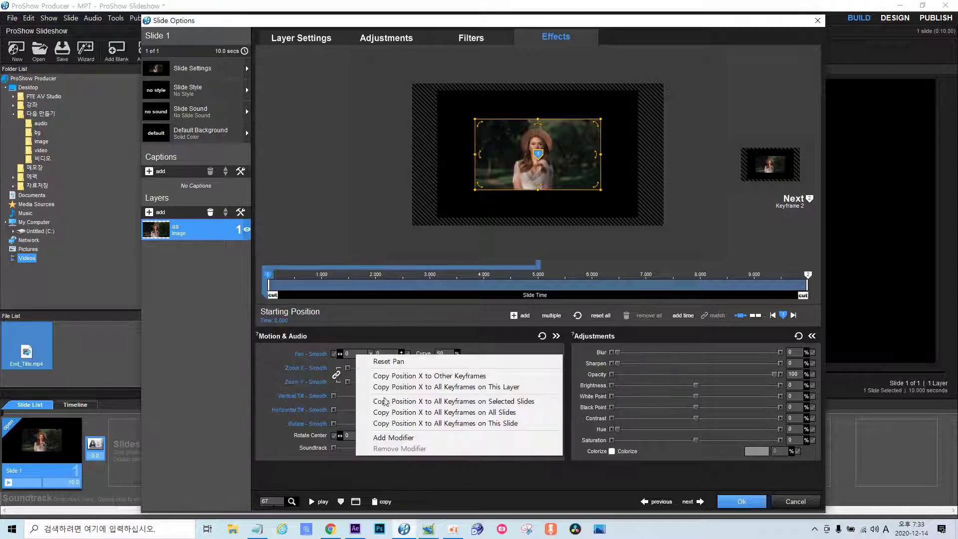
pyautogui.click(393, 438)
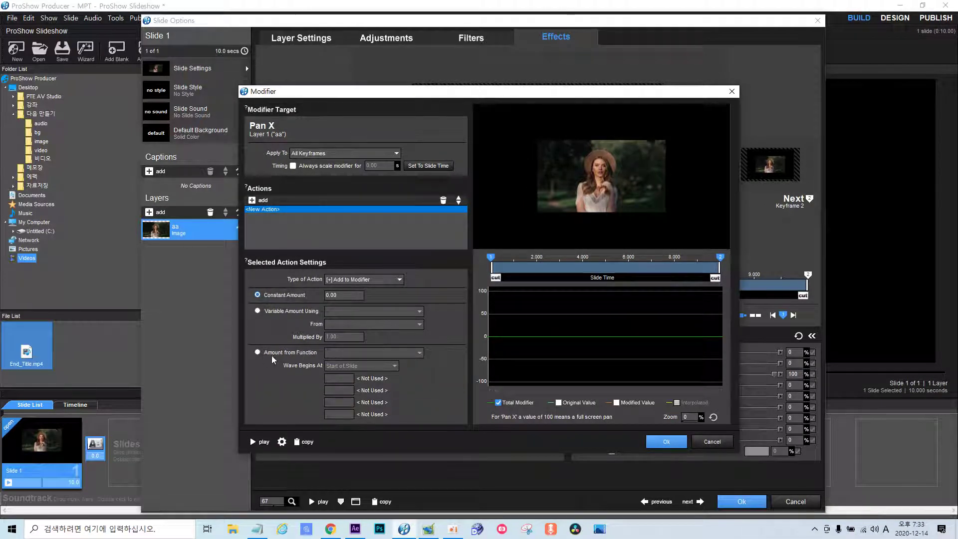
pyautogui.click(257, 352)
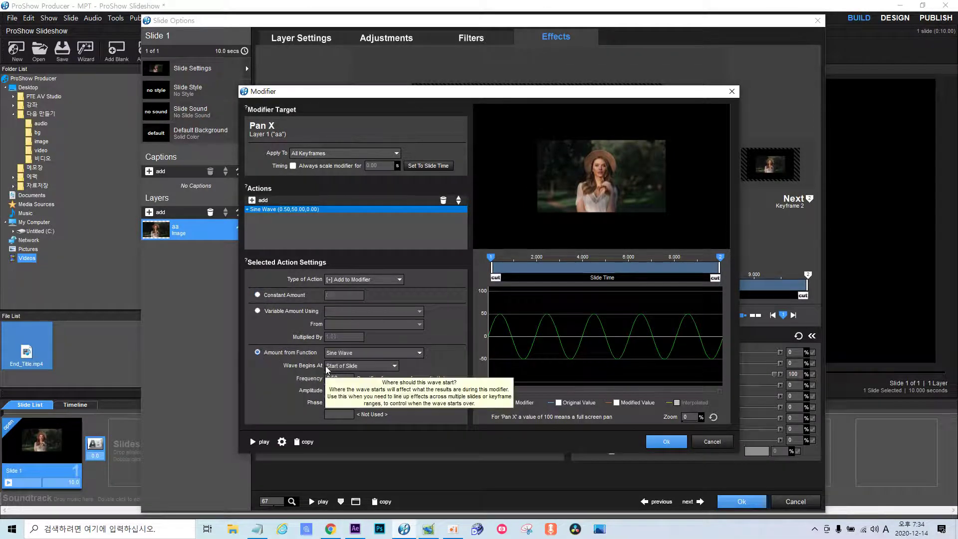
pyautogui.doubleClick(339, 379)
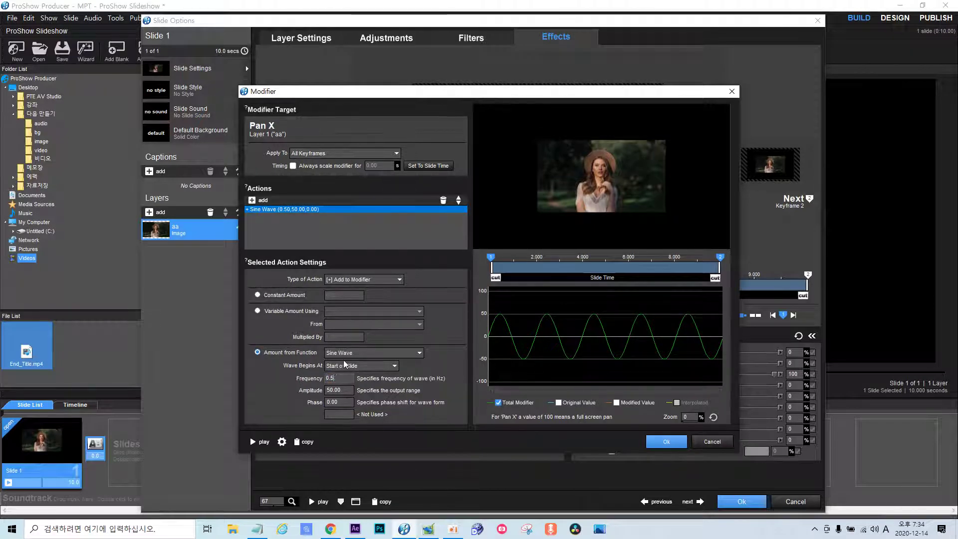
pyautogui.press('BackSpace')
pyautogui.write('3')
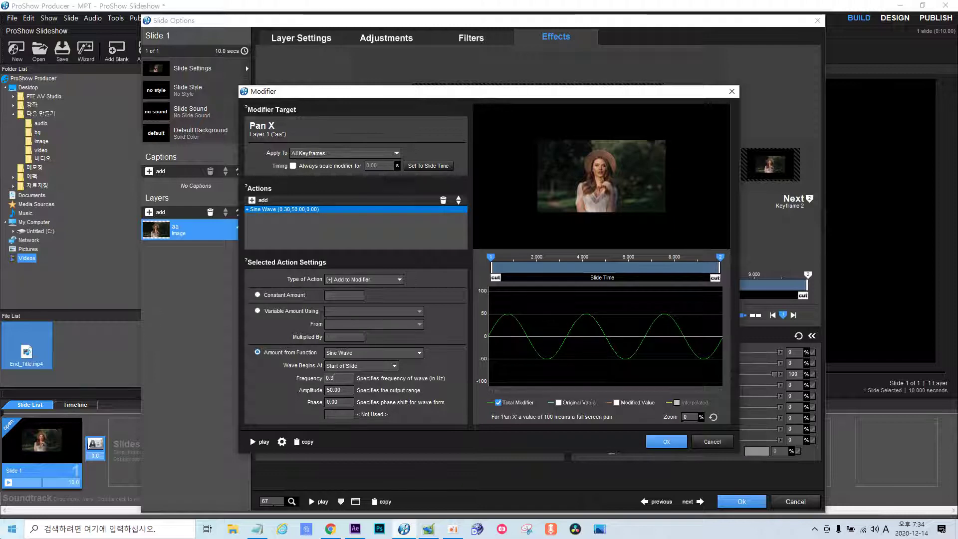
pyautogui.click(350, 392)
pyautogui.write('2')
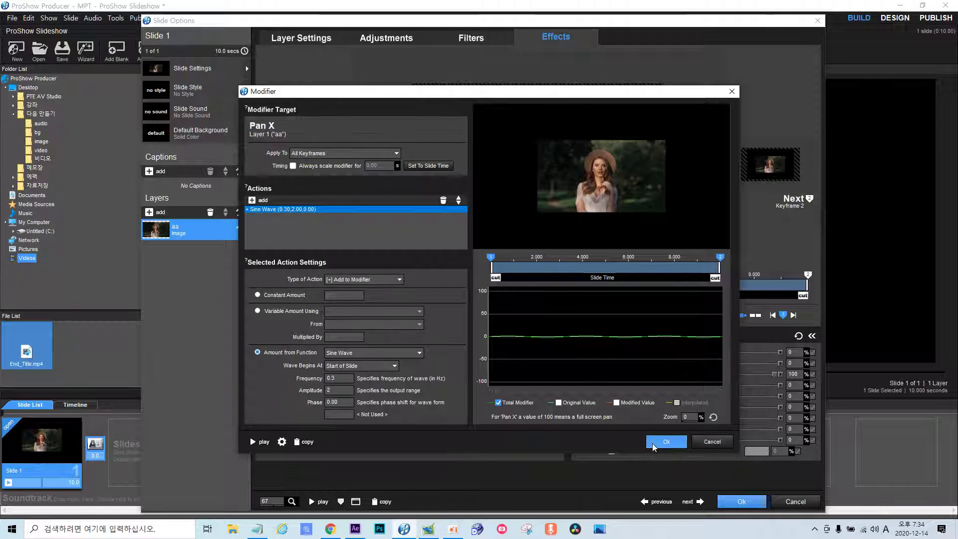
pyautogui.click(666, 441)
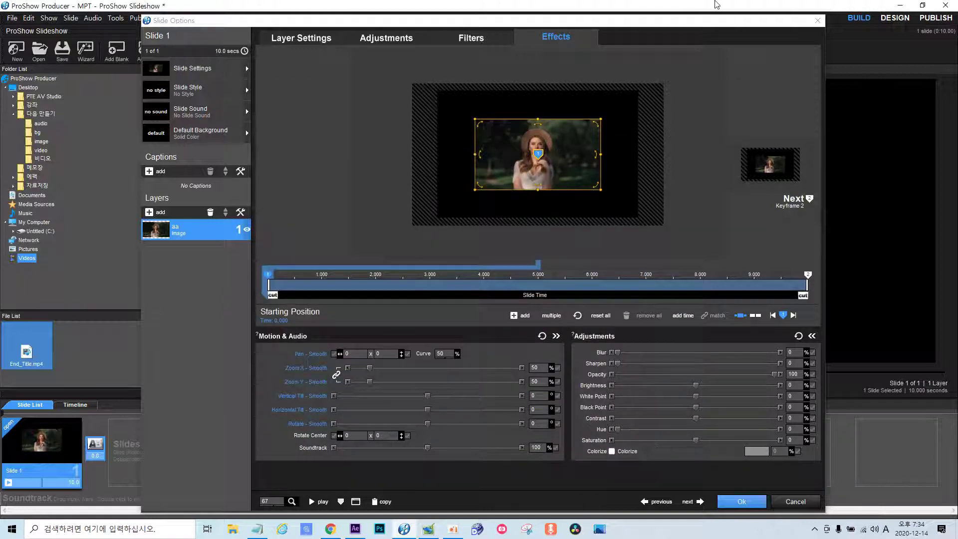
# Preview the slide's motion, close Slide Options, and exit ProShow Producer.
pyautogui.click(315, 502)
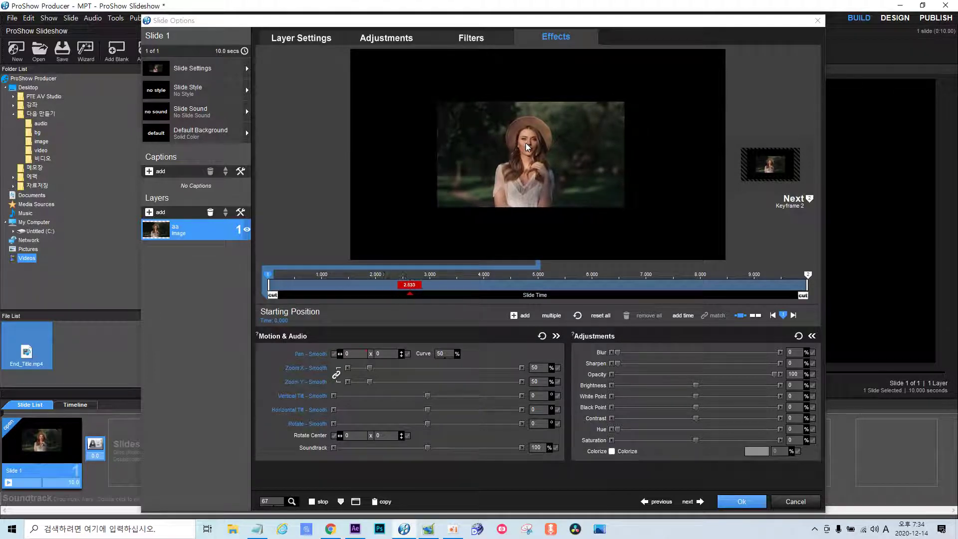
pyautogui.click(731, 503)
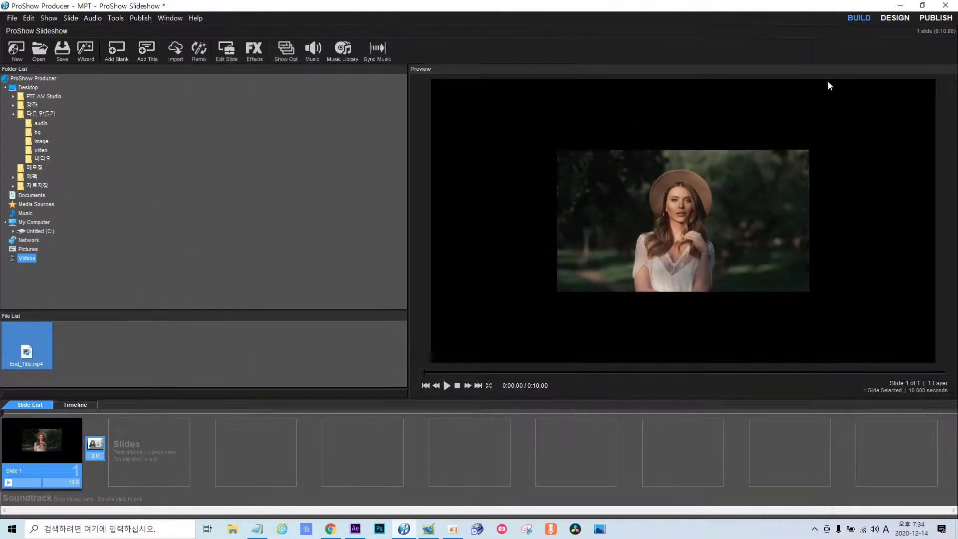
pyautogui.click(946, 5)
# Answer ProShow's save prompt, review the wiggle(2,10) note, and minimize Notepad to reveal After Effects.
pyautogui.click(496, 309)
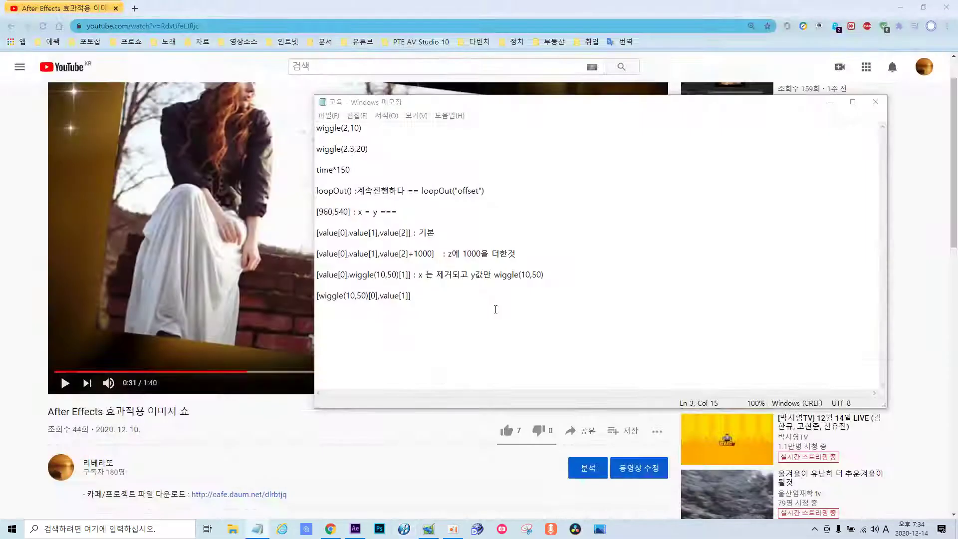
pyautogui.click(354, 533)
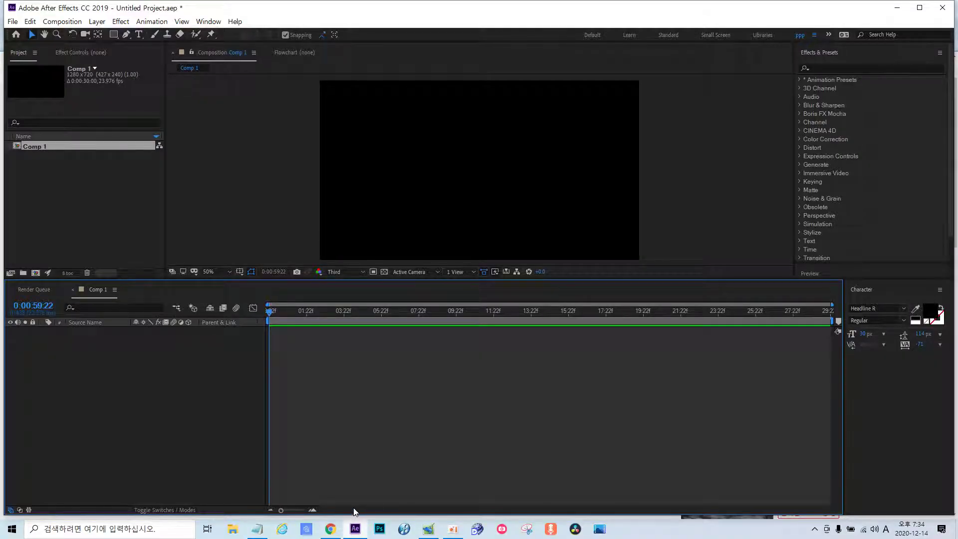
pyautogui.click(257, 533)
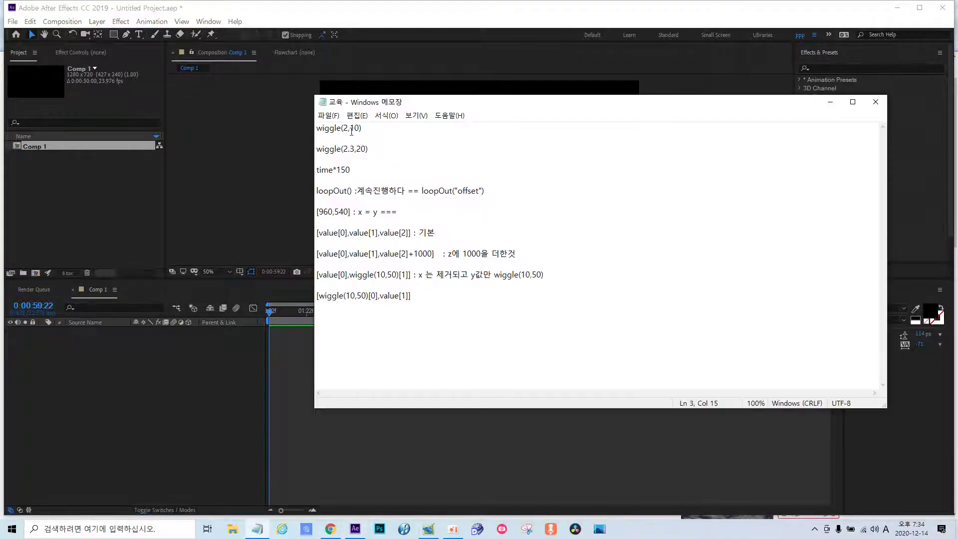
pyautogui.moveTo(363, 126); pyautogui.dragTo(307, 127)
pyautogui.click(394, 131)
pyautogui.moveTo(371, 129); pyautogui.dragTo(298, 129)
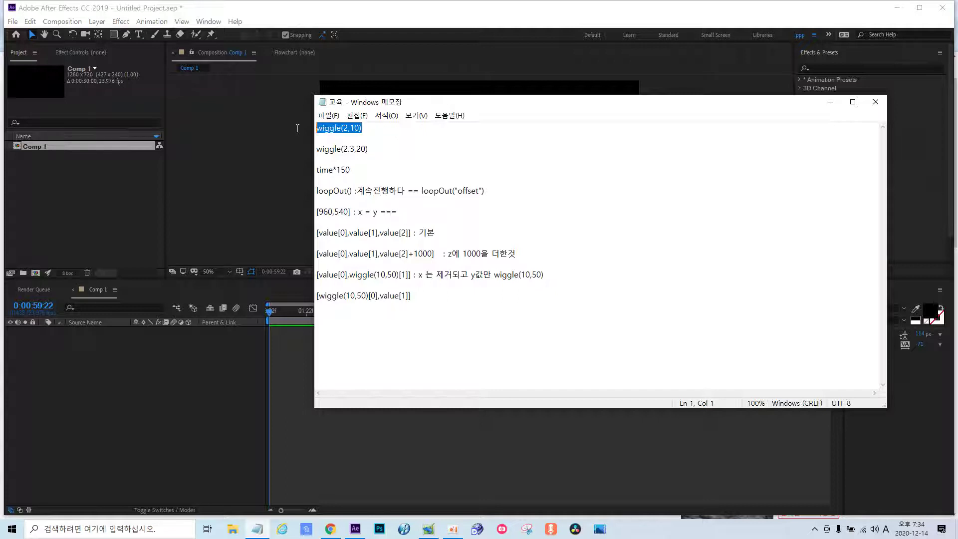
pyautogui.click(380, 128)
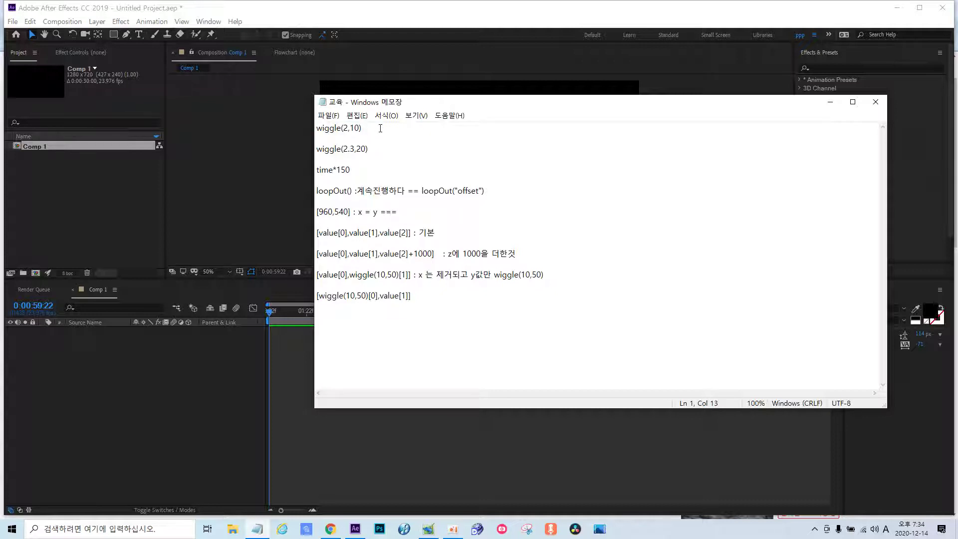
pyautogui.click(831, 101)
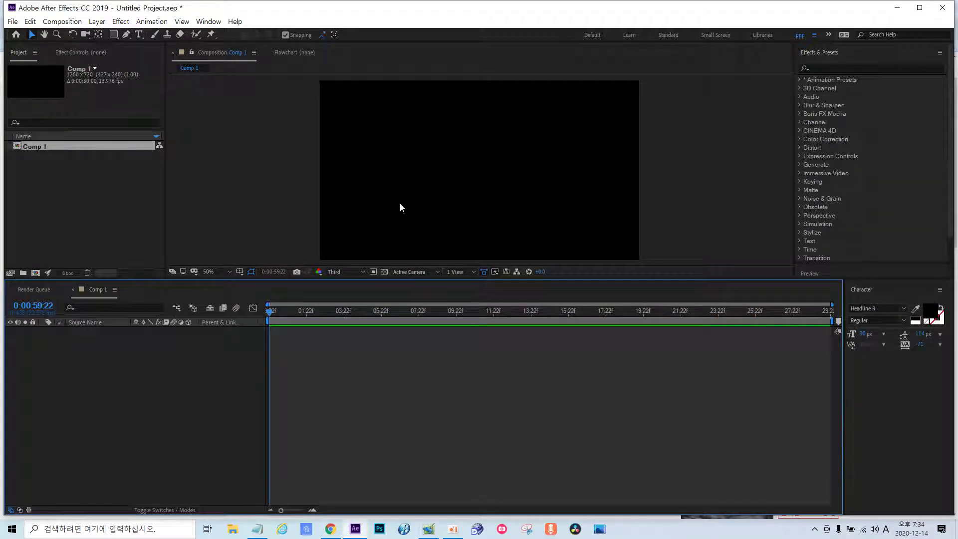
# Import aa.jpg into the project and place it in Comp 1 as a layer.
pyautogui.rightClick(81, 203)
pyautogui.moveTo(145, 252)
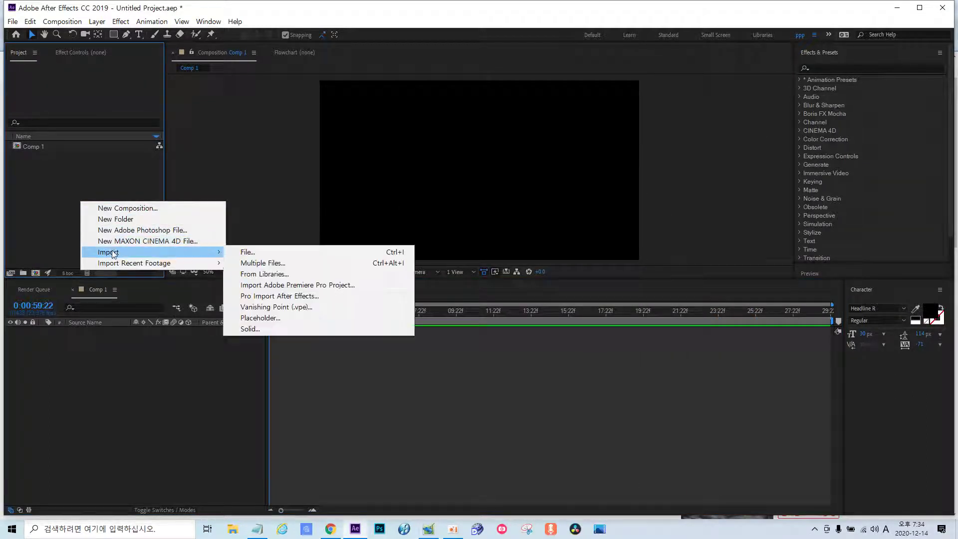
pyautogui.click(245, 252)
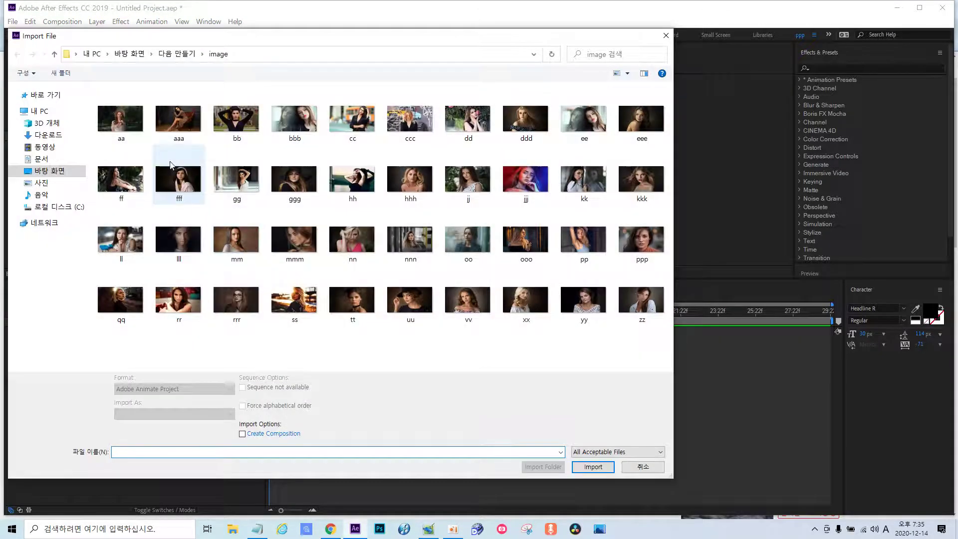
pyautogui.doubleClick(120, 119)
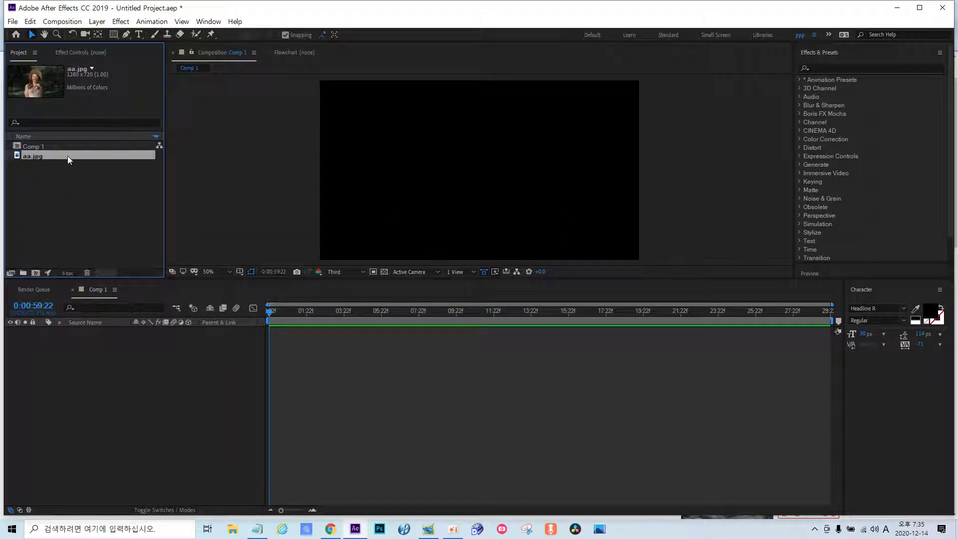
pyautogui.moveTo(73, 191); pyautogui.dragTo(77, 343)
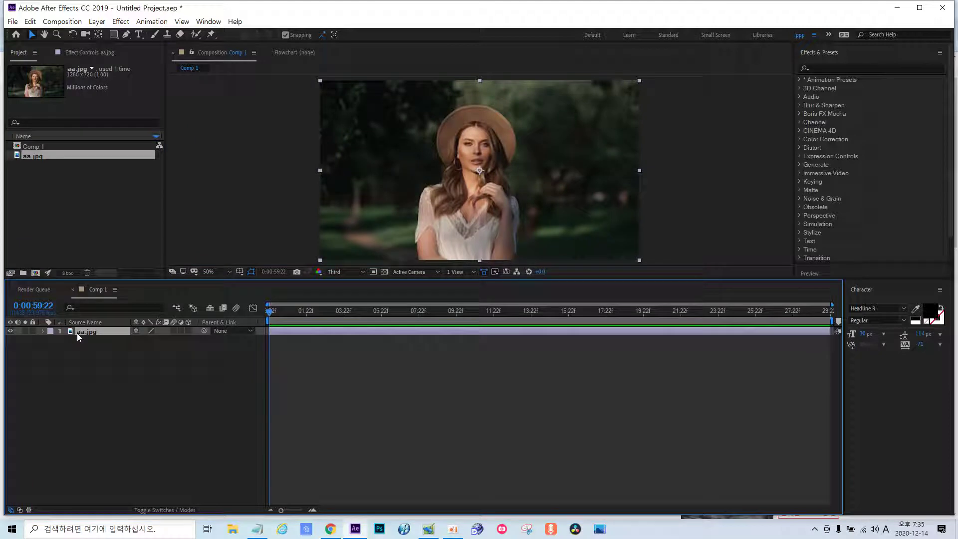
# Set the aa.jpg layer's Scale to 50%.
pyautogui.press('s')
pyautogui.click(149, 341)
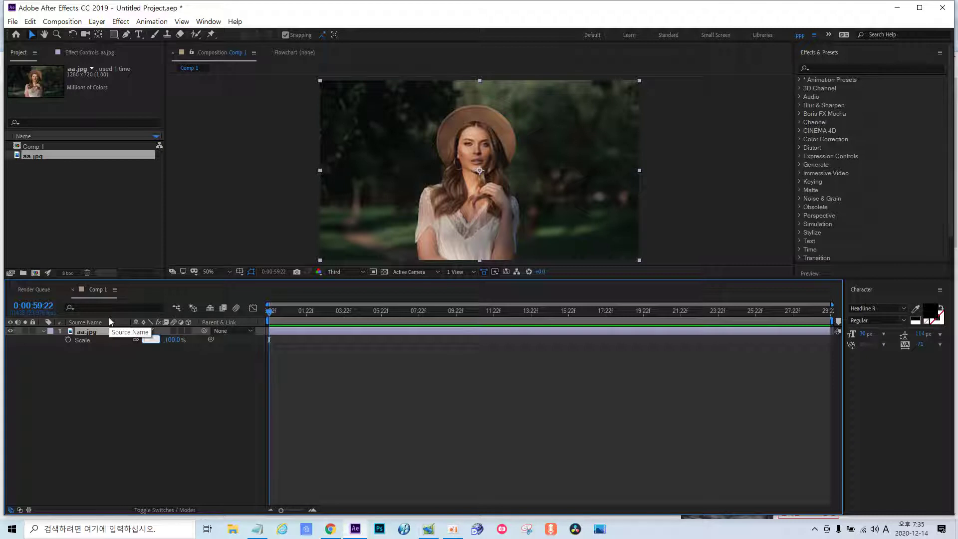
pyautogui.write('50')
pyautogui.click(127, 405)
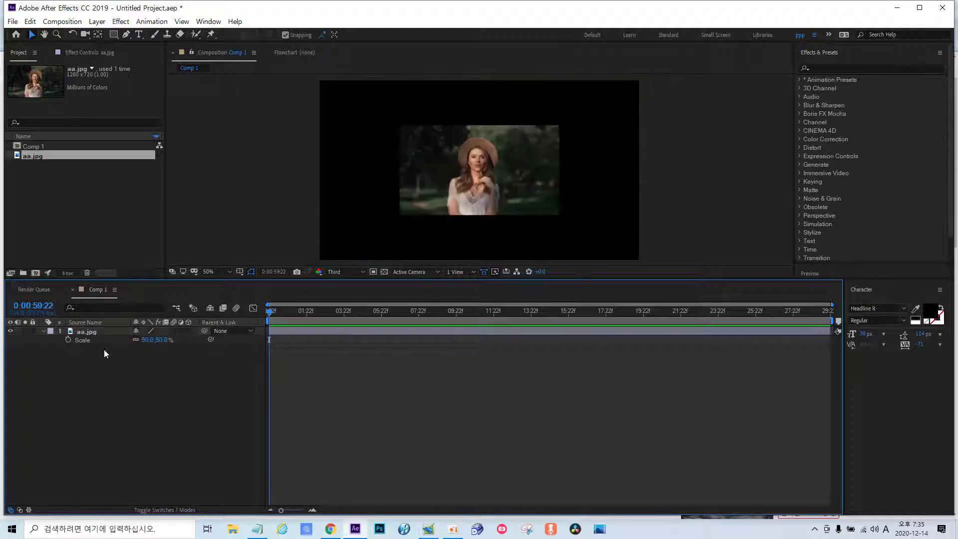
pyautogui.click(43, 332)
# Turn on 3D for aa.jpg, add a Position expression, and delete its default transform.position text.
pyautogui.click(189, 331)
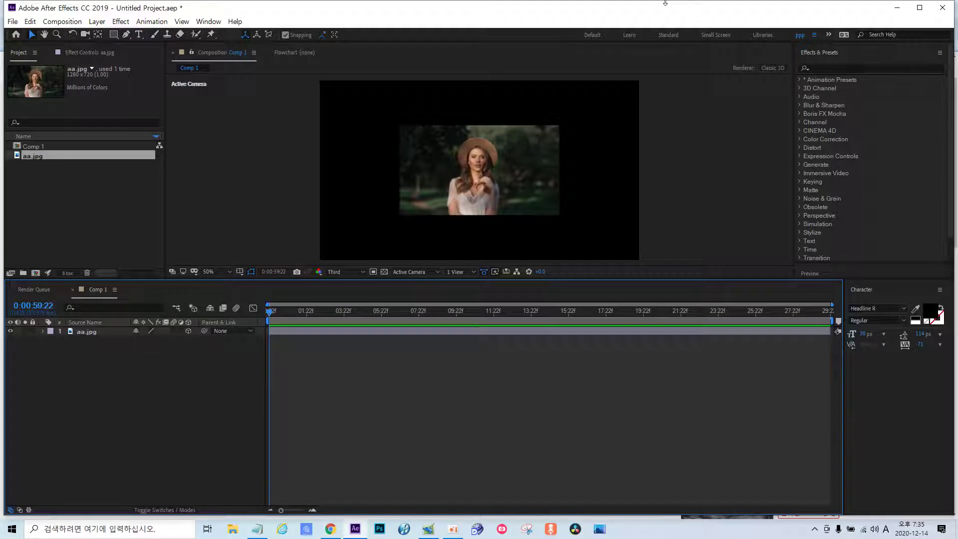
pyautogui.press('p')
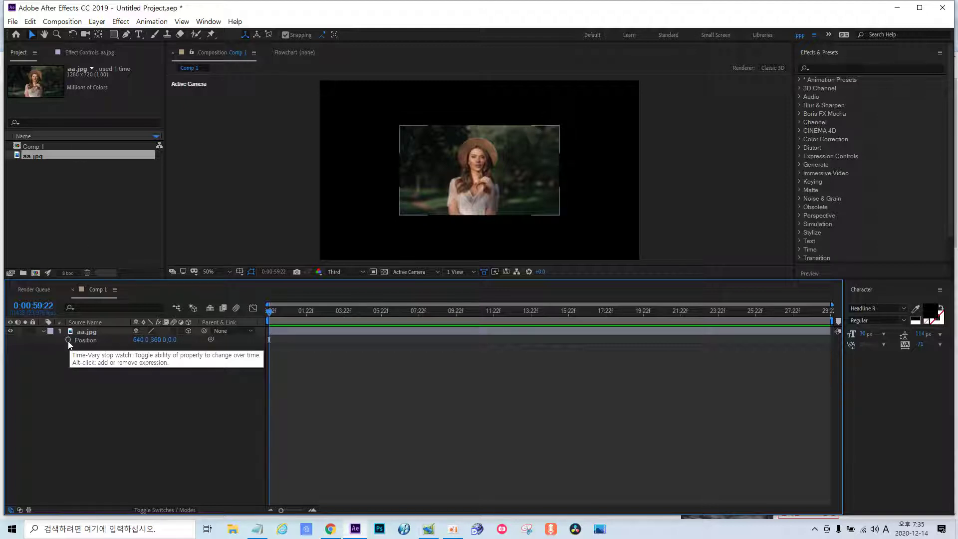
pyautogui.keyDown('alt'); pyautogui.click(68, 341); pyautogui.keyUp('alt')
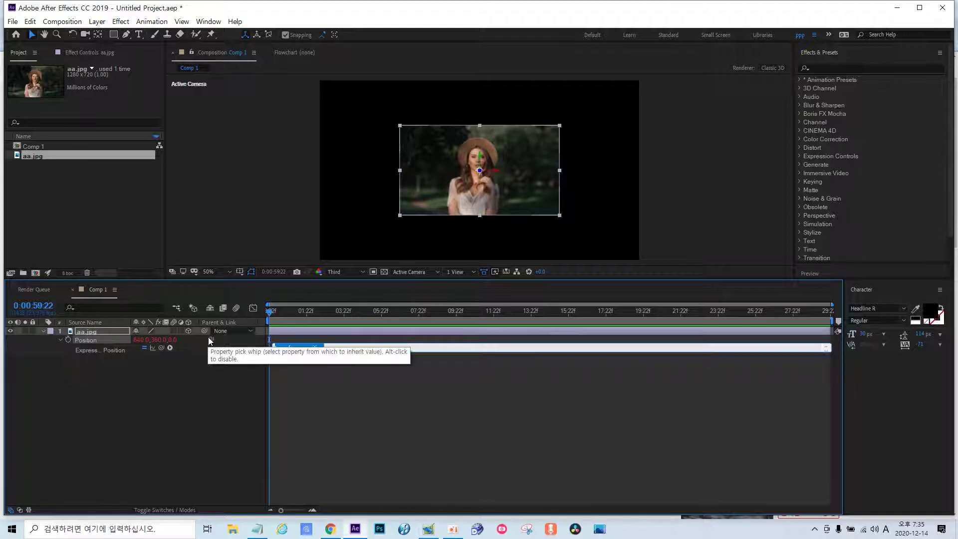
pyautogui.click(329, 349)
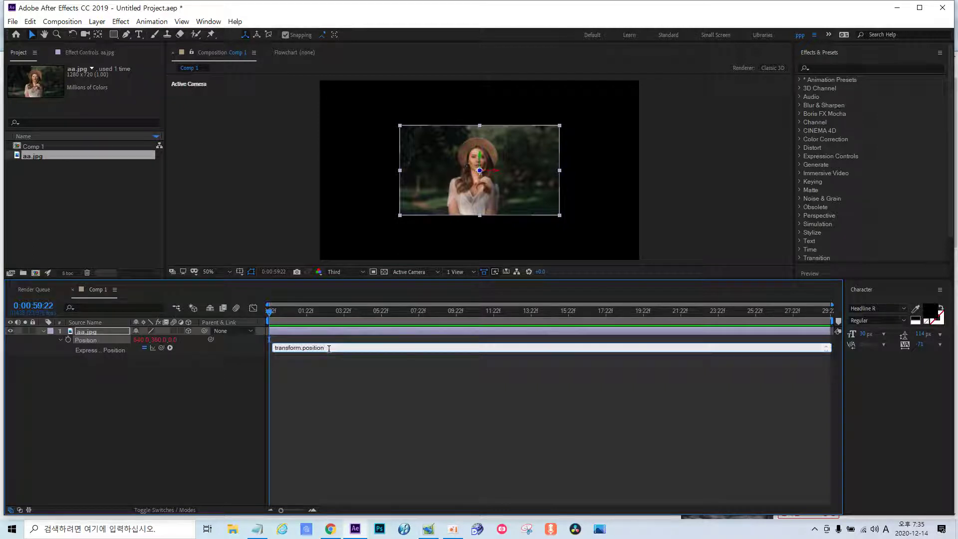
pyautogui.moveTo(329, 348); pyautogui.dragTo(258, 349)
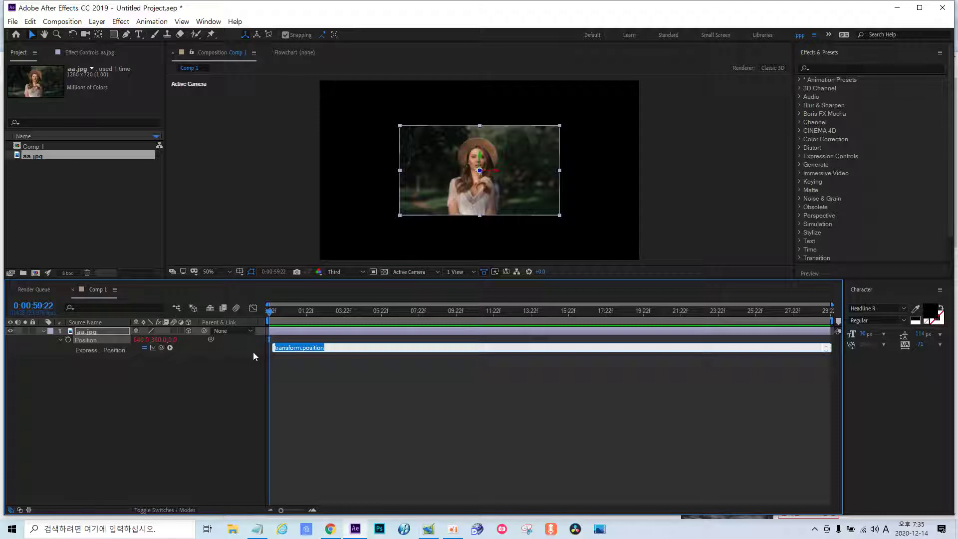
pyautogui.press('BackSpace')
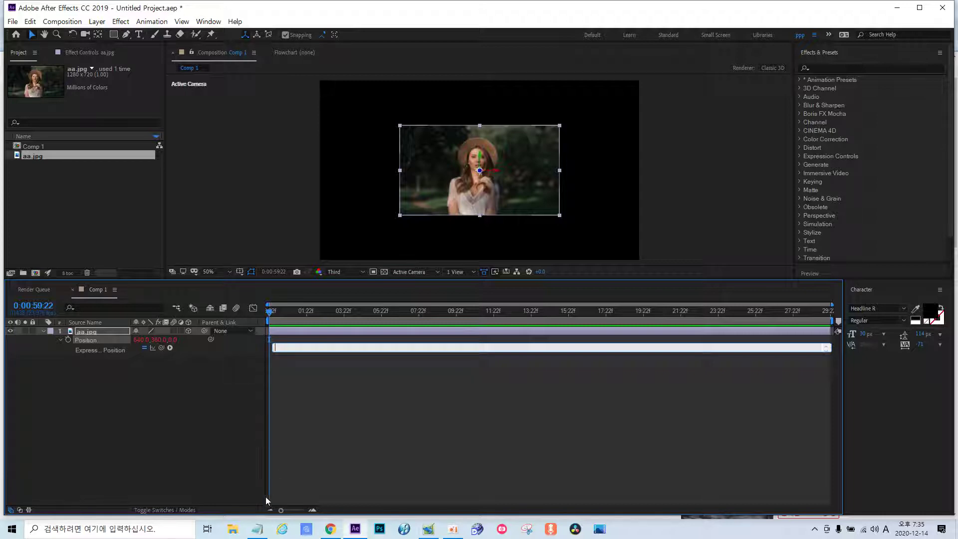
# Copy the wiggle(2,10) line from the Notepad notes, then minimize Notepad.
pyautogui.click(257, 529)
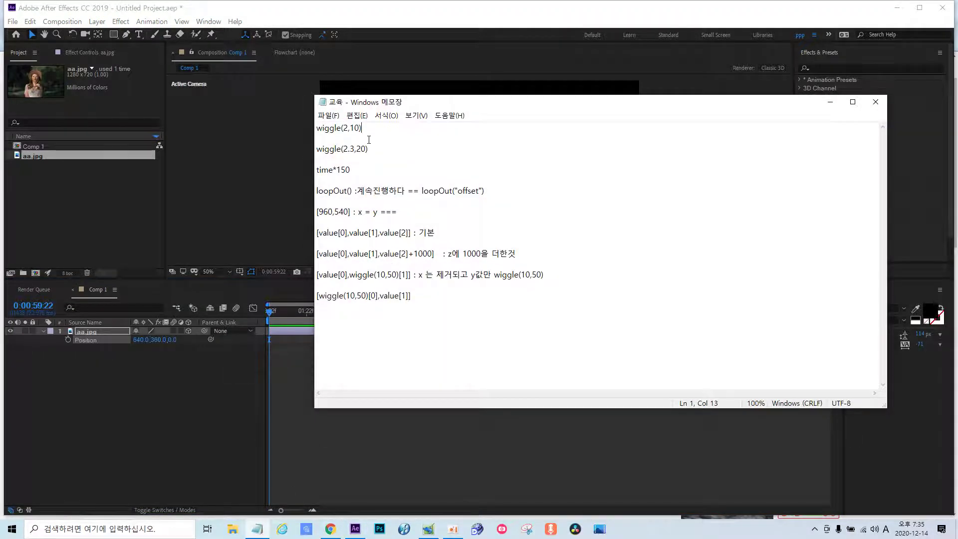
pyautogui.moveTo(362, 128); pyautogui.dragTo(310, 124)
pyautogui.rightClick(334, 128)
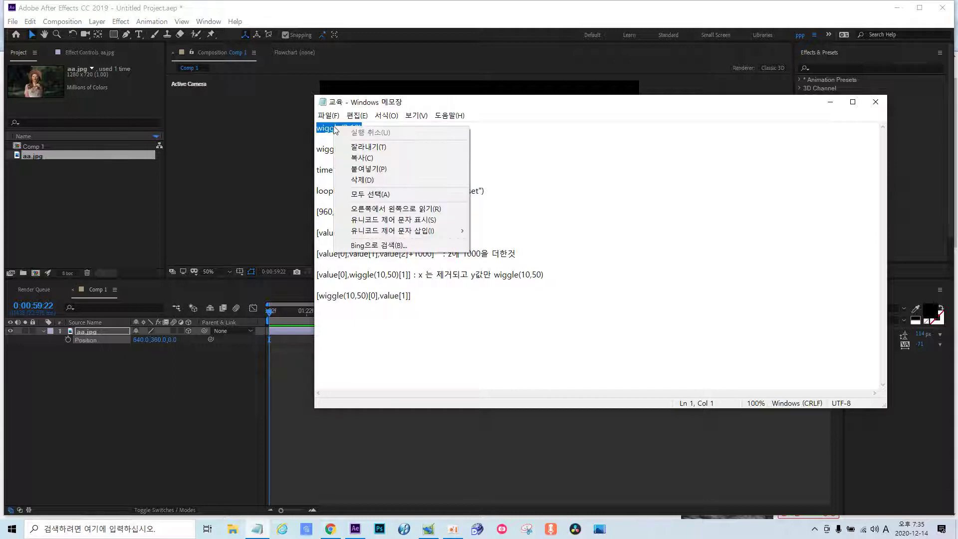
pyautogui.click(359, 161)
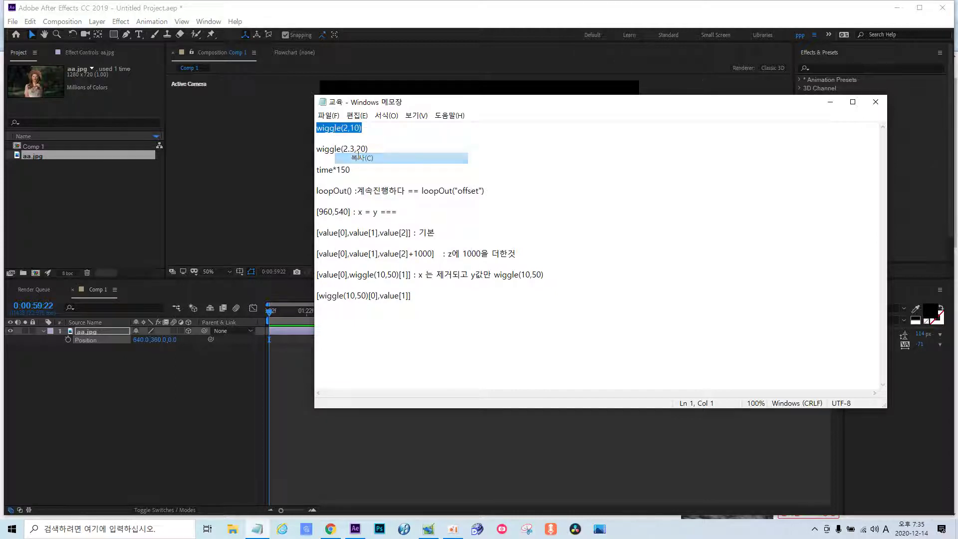
pyautogui.click(830, 102)
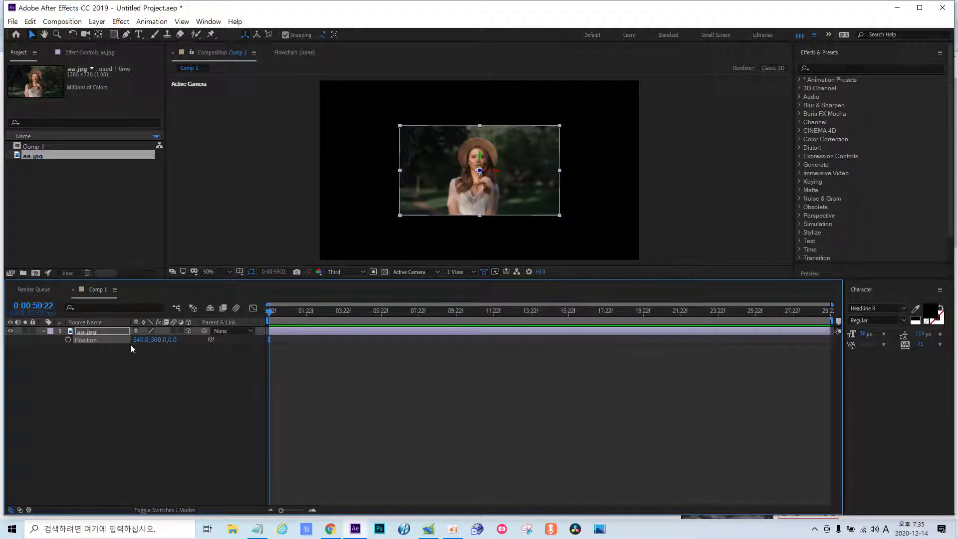
# Paste wiggle(2,10) into aa.jpg's Position expression and commit it.
pyautogui.keyDown('alt'); pyautogui.click(68, 340); pyautogui.keyUp('alt')
pyautogui.hotkey('ctrl', 'v')
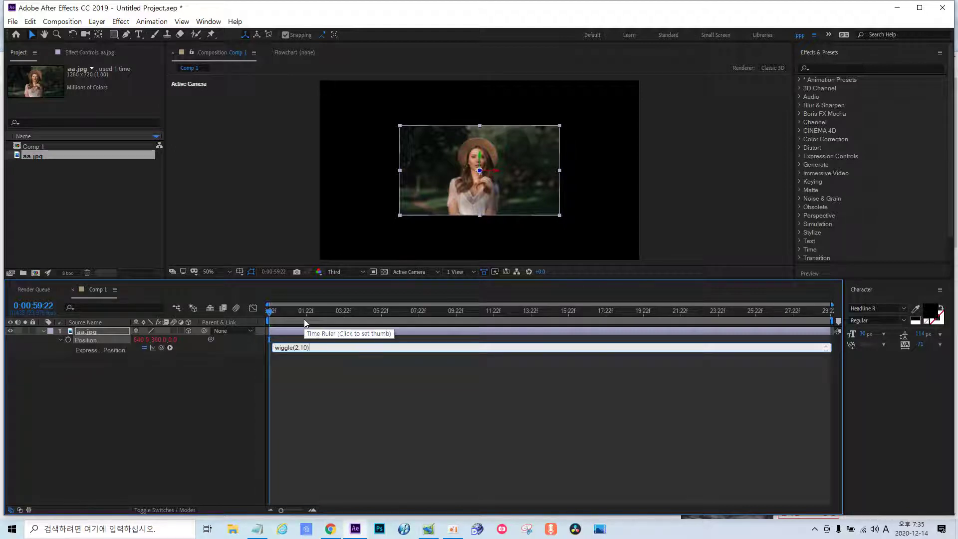
pyautogui.click(168, 409)
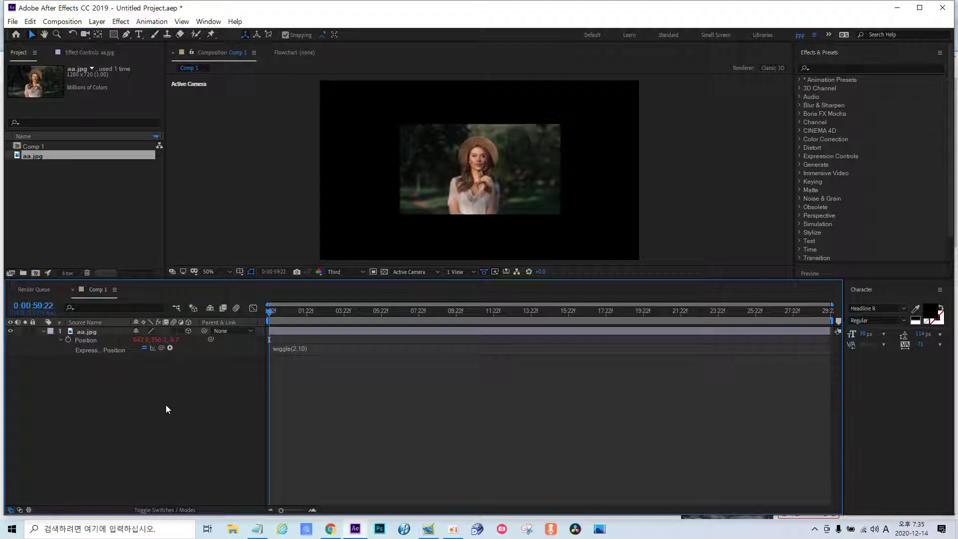
# Preview the wiggling photo, then put the caret at the end of the expression.
pyautogui.press('space')
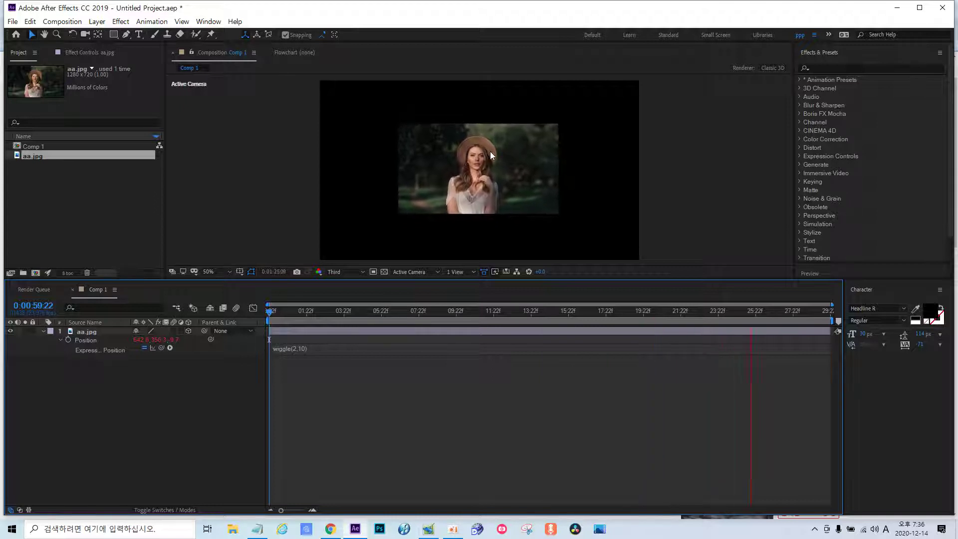
pyautogui.press('space')
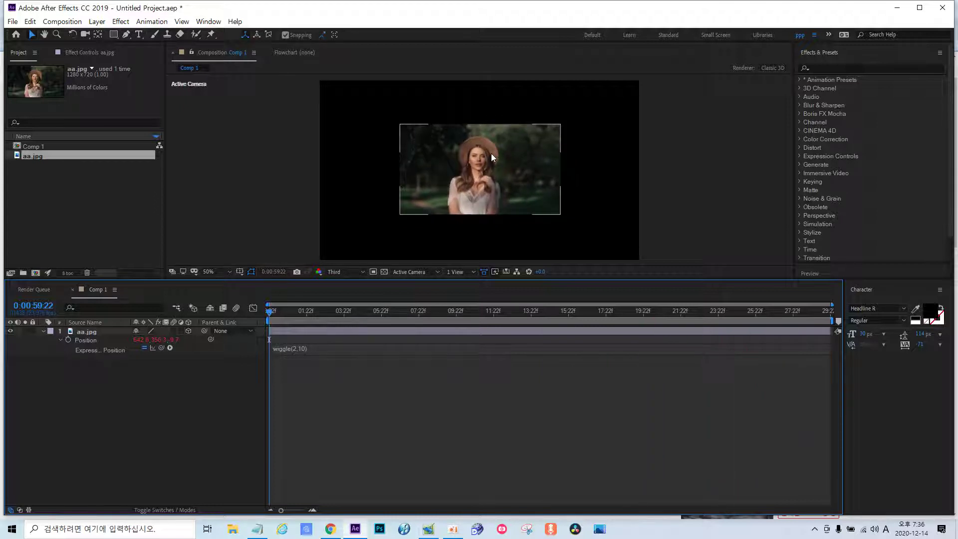
pyautogui.click(290, 351)
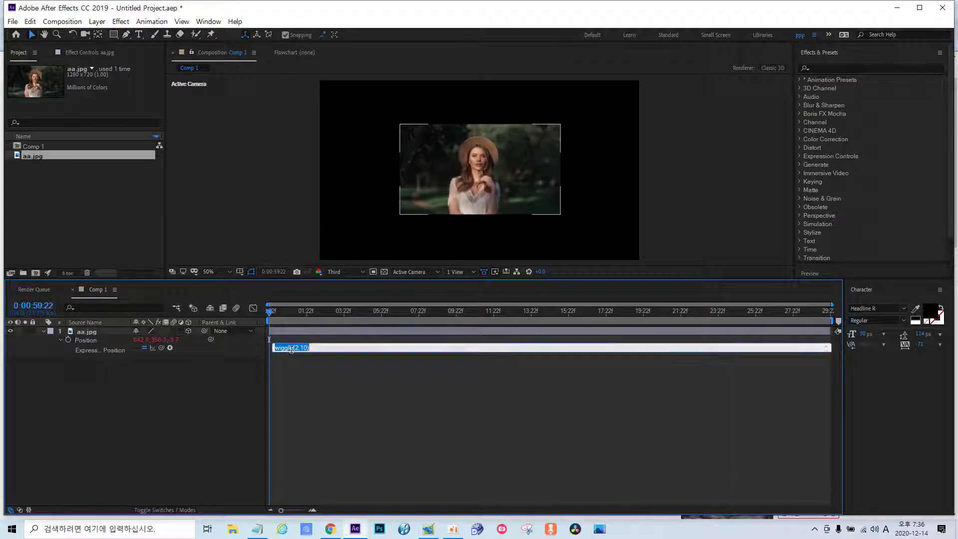
pyautogui.click(318, 347)
# Delete the existing aa.jpg layer from Comp 1.
pyautogui.click(43, 331)
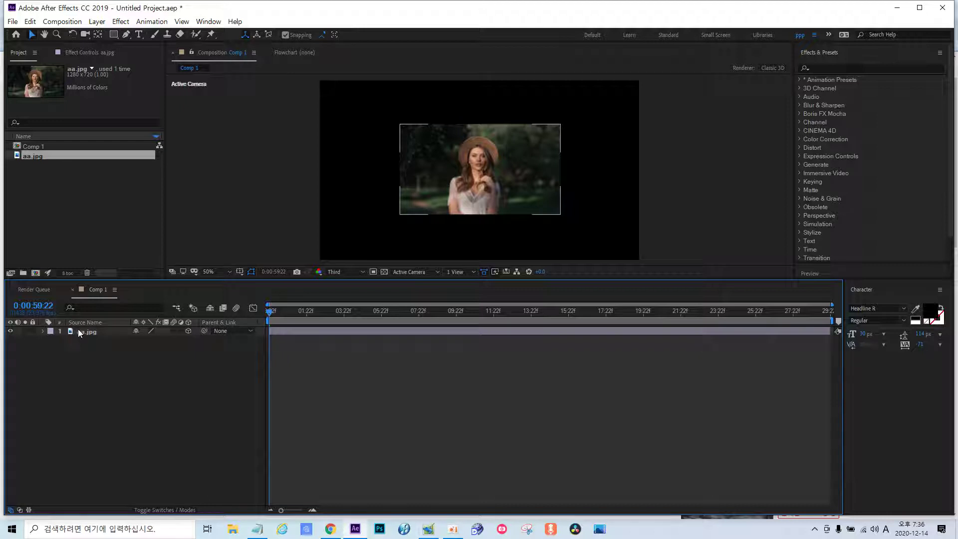
pyautogui.click(80, 332)
pyautogui.press('Delete')
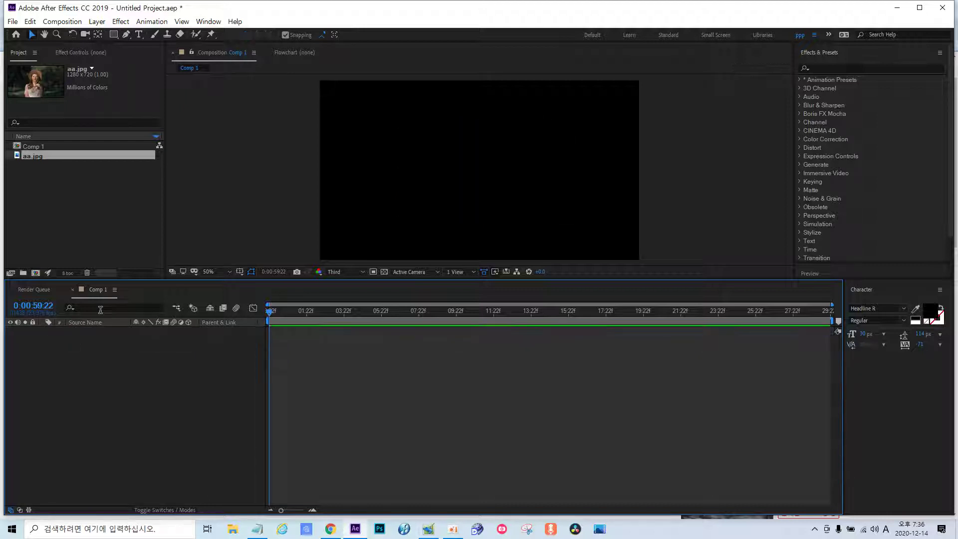
# Add aa.jpg back to the timeline and give its Position an emptied expression.
pyautogui.moveTo(30, 155); pyautogui.dragTo(58, 345)
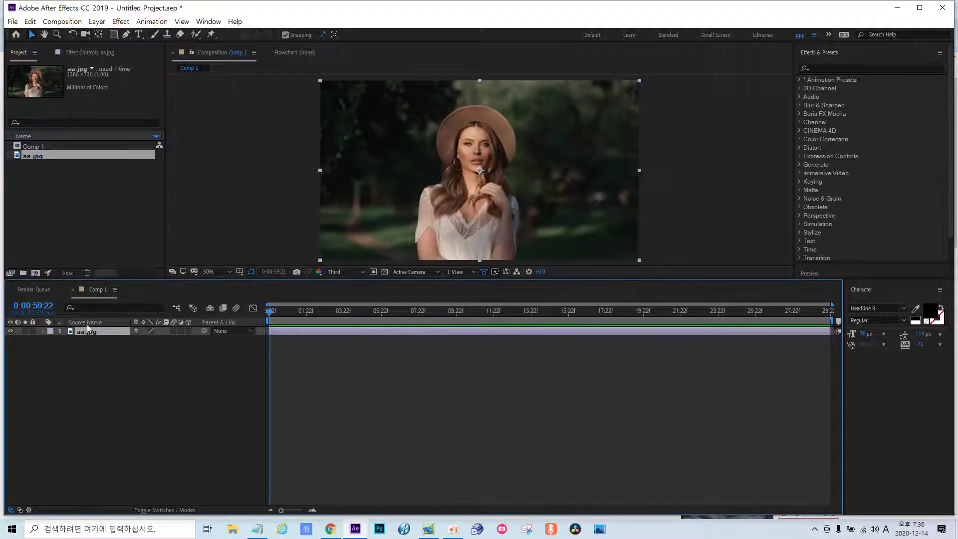
pyautogui.press('p')
pyautogui.keyDown('alt'); pyautogui.click(68, 341); pyautogui.keyUp('alt')
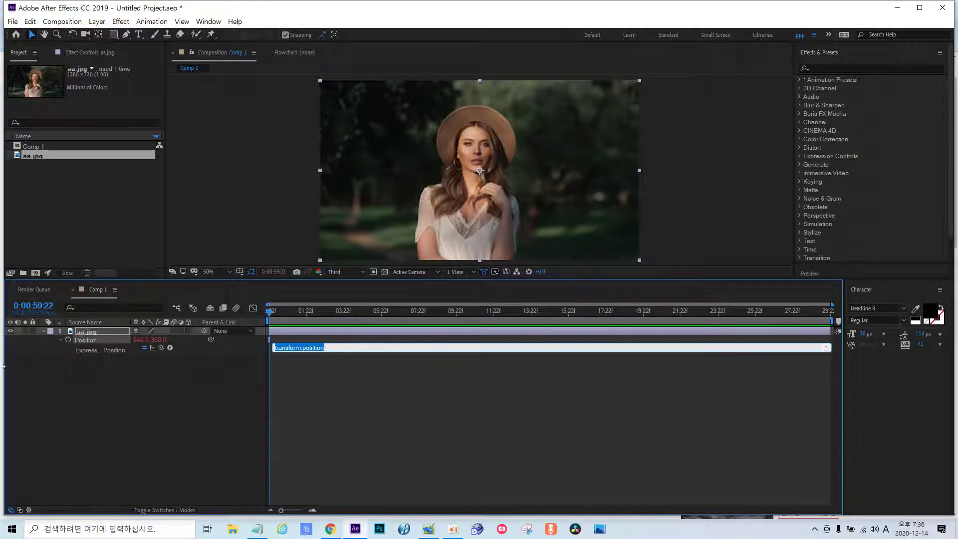
pyautogui.press('BackSpace')
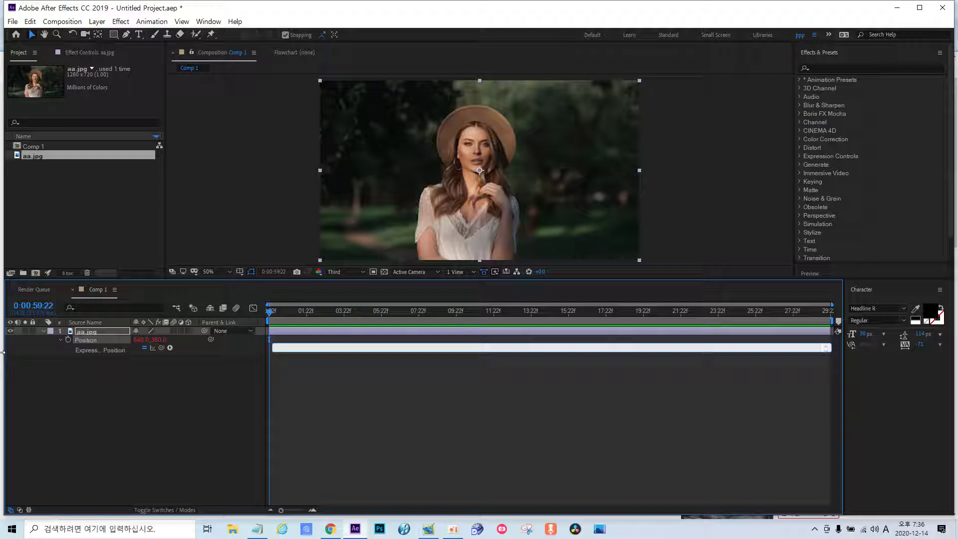
# Copy the [960,540] example from the Notepad expression notes.
pyautogui.click(257, 528)
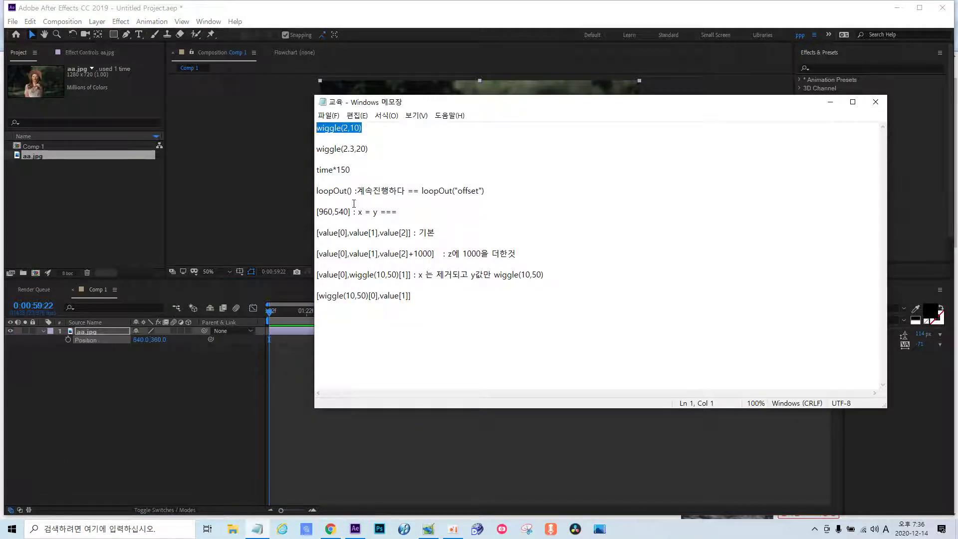
pyautogui.moveTo(351, 212); pyautogui.dragTo(317, 212)
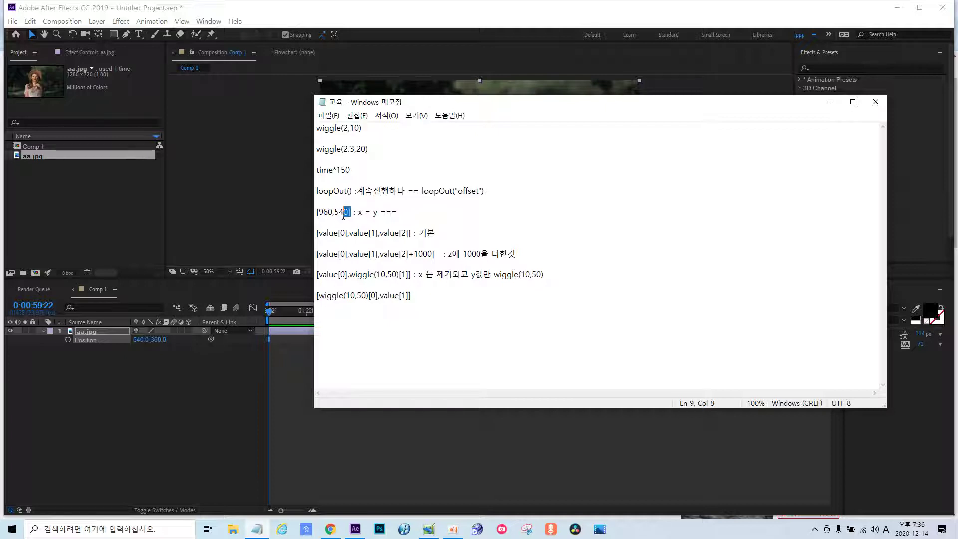
pyautogui.hotkey('ctrl', 'c')
pyautogui.rightClick(325, 212)
pyautogui.click(350, 243)
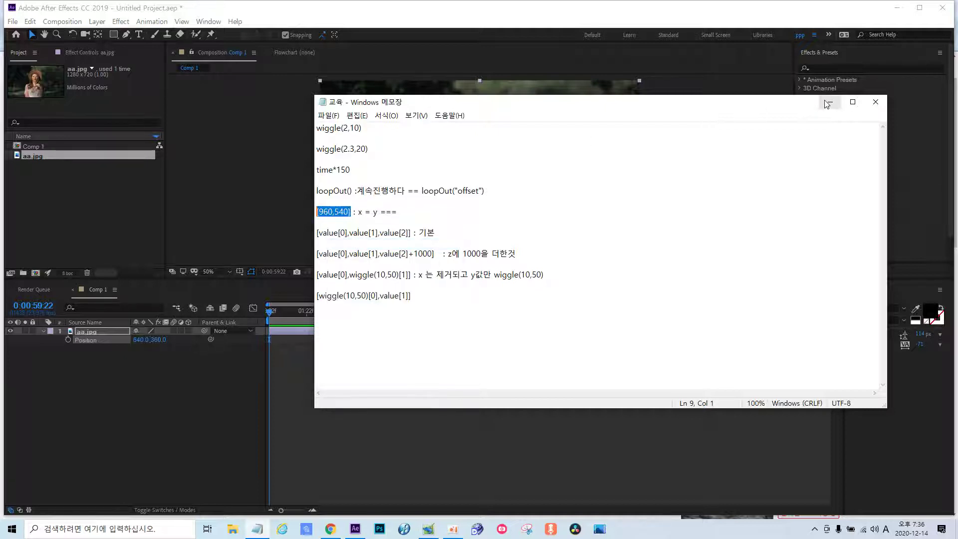
pyautogui.click(635, 203)
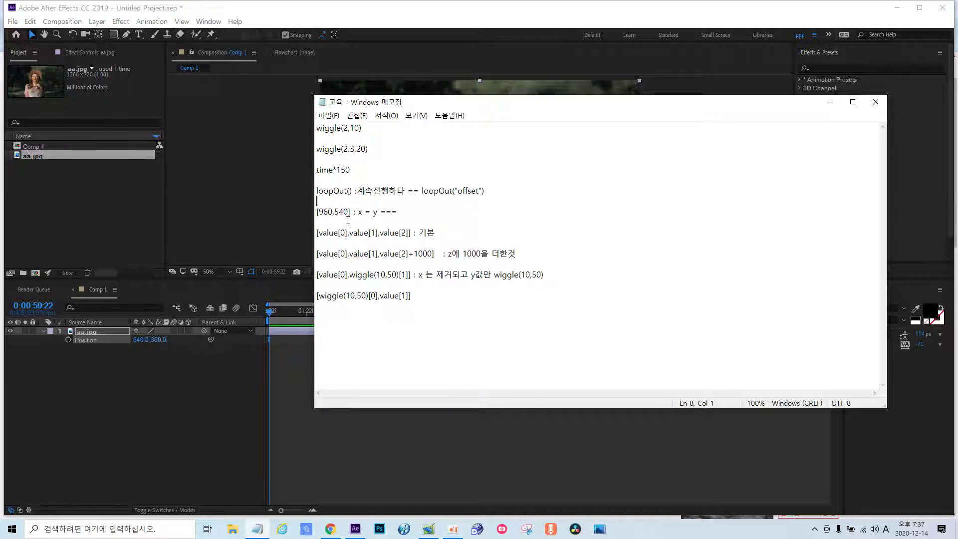
# Reselect and copy [960,540] once more, then minimize Notepad to reveal After Effects.
pyautogui.click(352, 211)
pyautogui.moveTo(351, 212); pyautogui.dragTo(316, 212)
pyautogui.rightClick(324, 212)
pyautogui.click(349, 243)
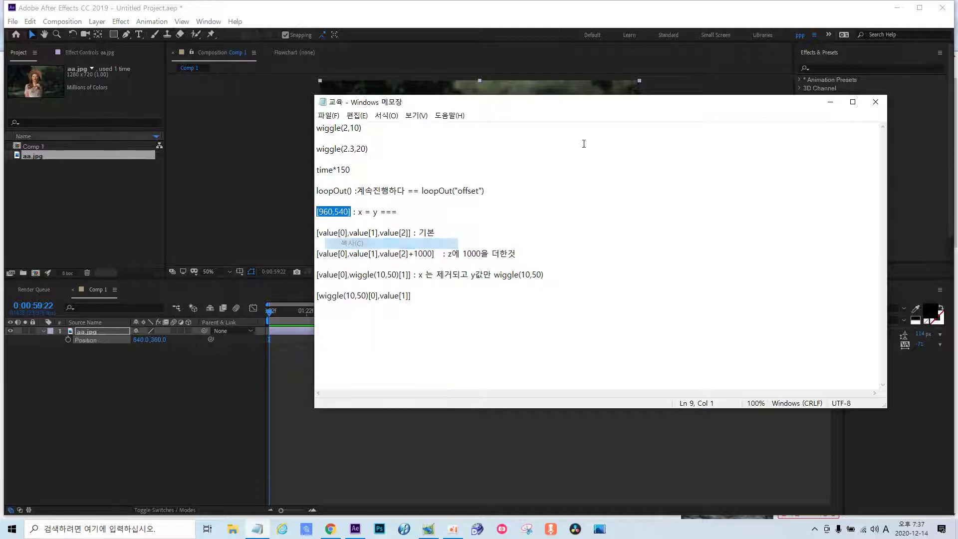
pyautogui.click(830, 102)
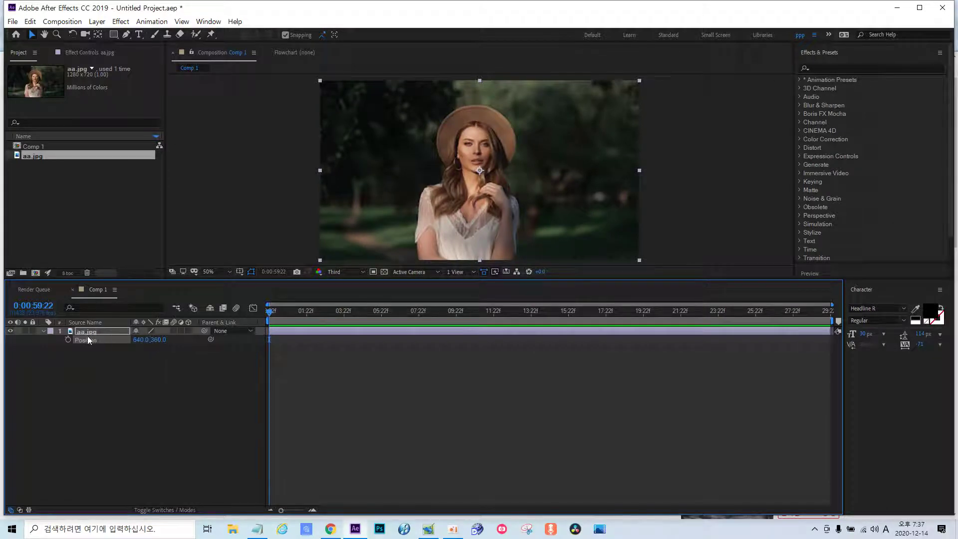
pyautogui.keyDown('alt'); pyautogui.click(70, 341); pyautogui.keyUp('alt')
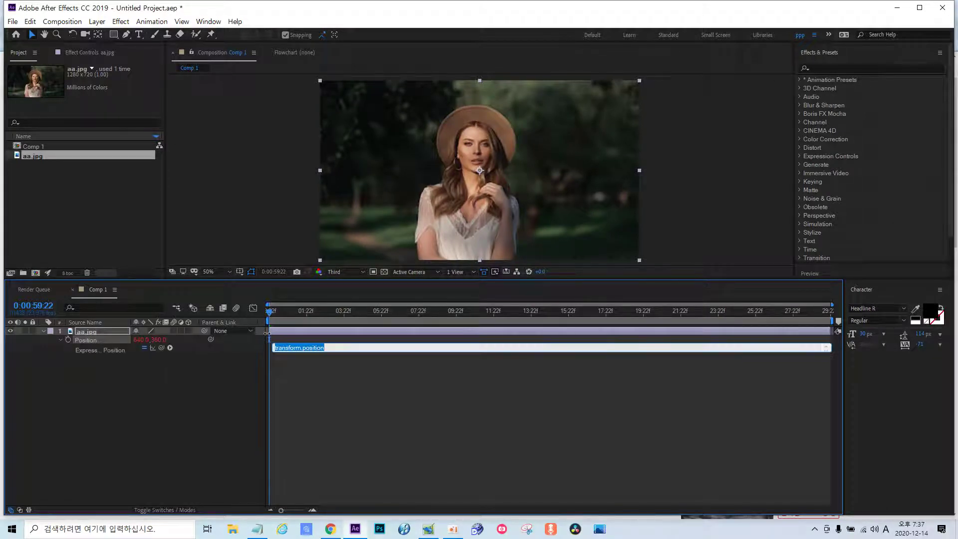
pyautogui.hotkey('ctrl', 'v')
pyautogui.click(222, 391)
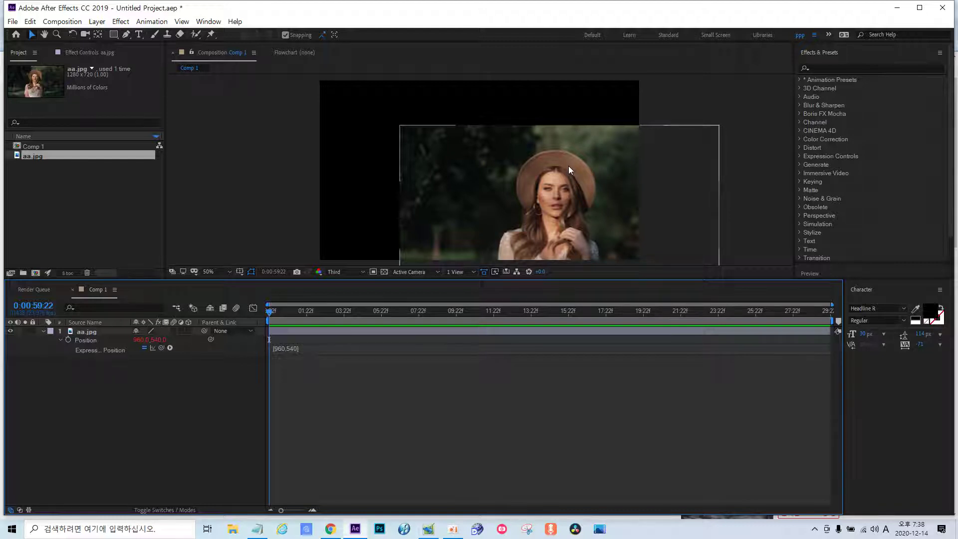
pyautogui.click(300, 349)
pyautogui.press('BackSpace')
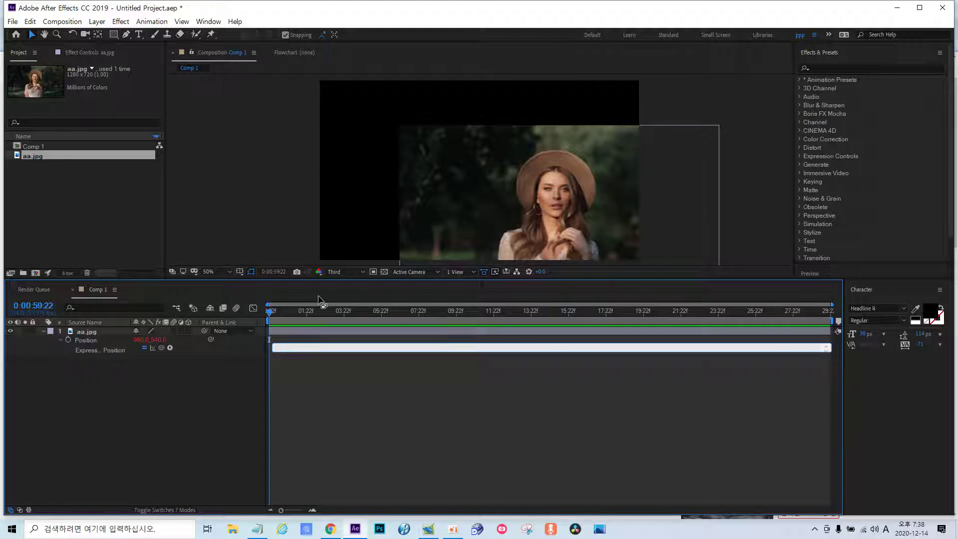
pyautogui.click(201, 424)
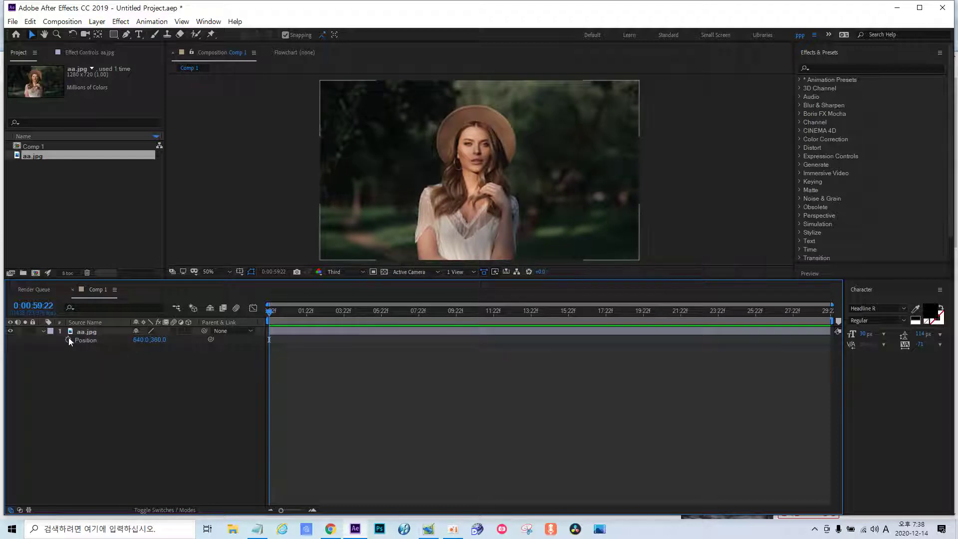
pyautogui.click(42, 332)
pyautogui.click(76, 333)
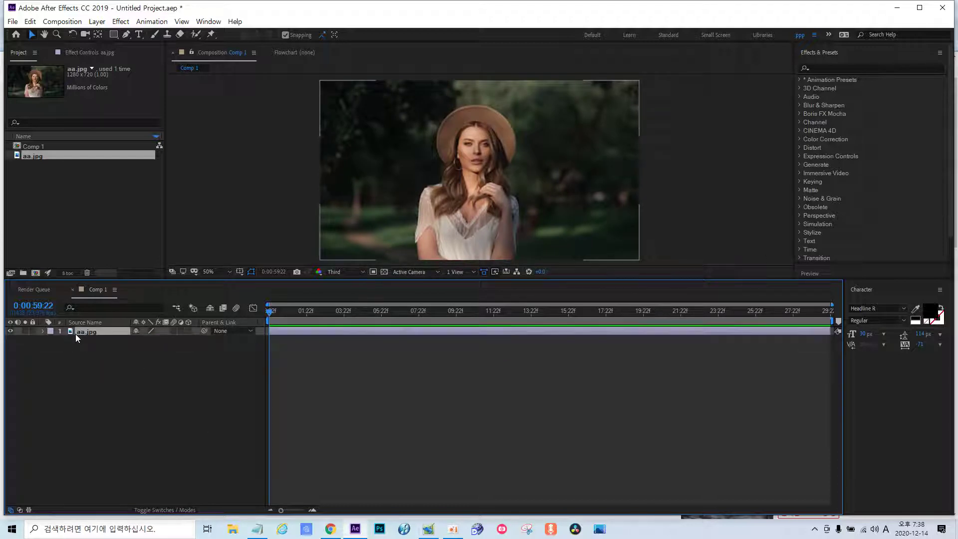
# Make aa.jpg a 3D layer, show its rotation properties, and undo trial Y and Z tilts.
pyautogui.click(187, 331)
pyautogui.press('r')
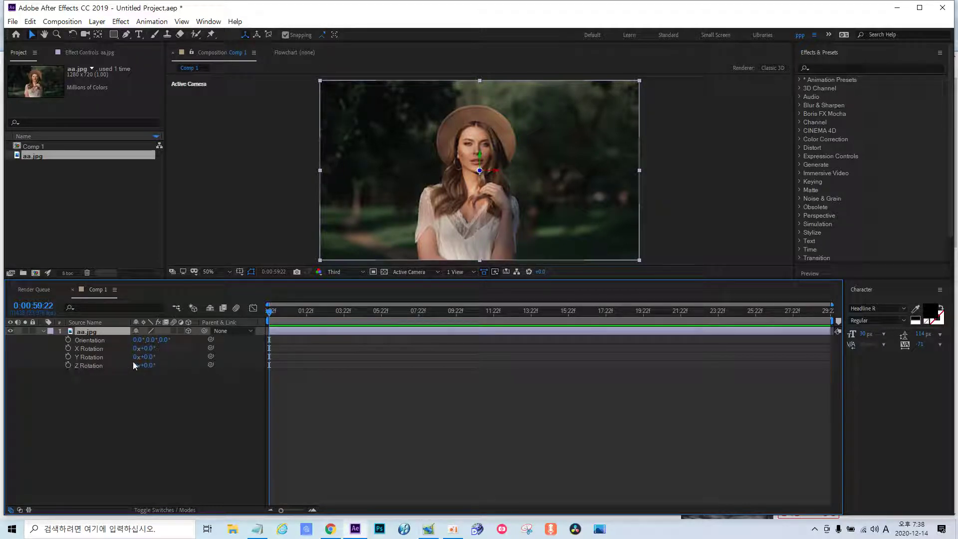
pyautogui.moveTo(146, 357); pyautogui.dragTo(158, 357)
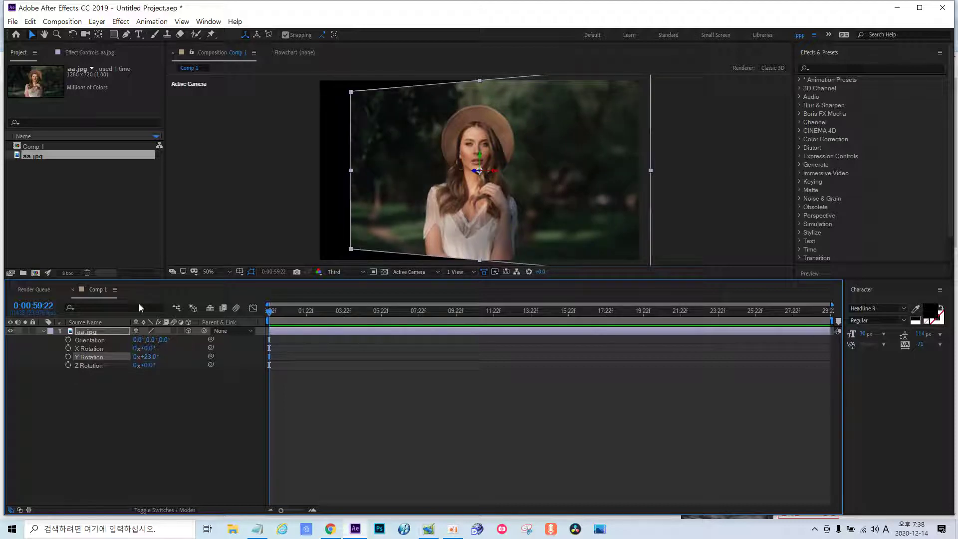
pyautogui.hotkey('ctrl', 'z')
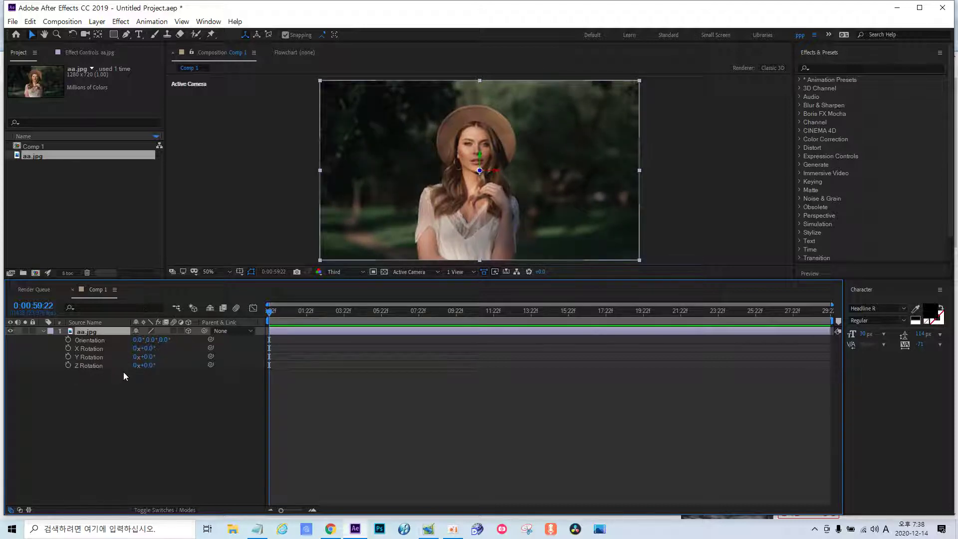
pyautogui.moveTo(151, 370); pyautogui.dragTo(150, 370)
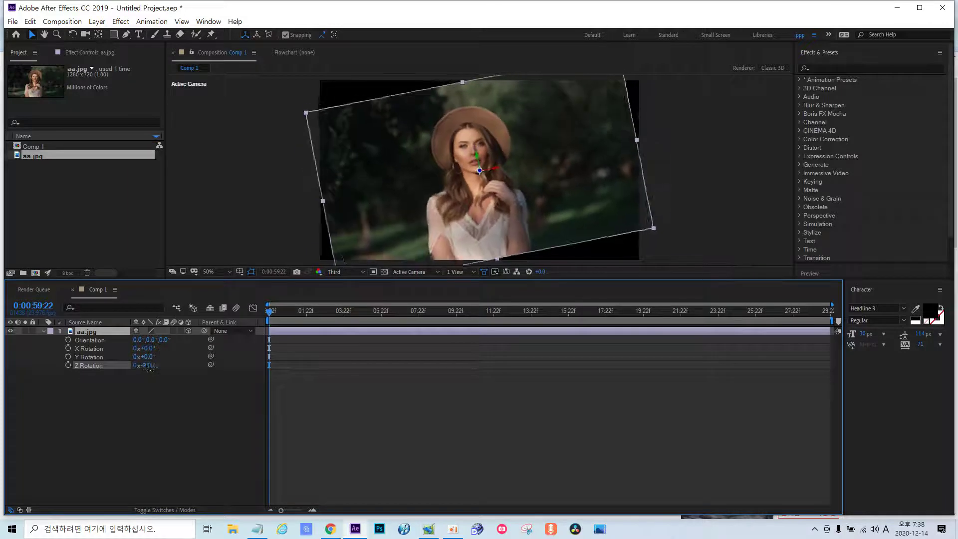
pyautogui.hotkey('ctrl', 'z')
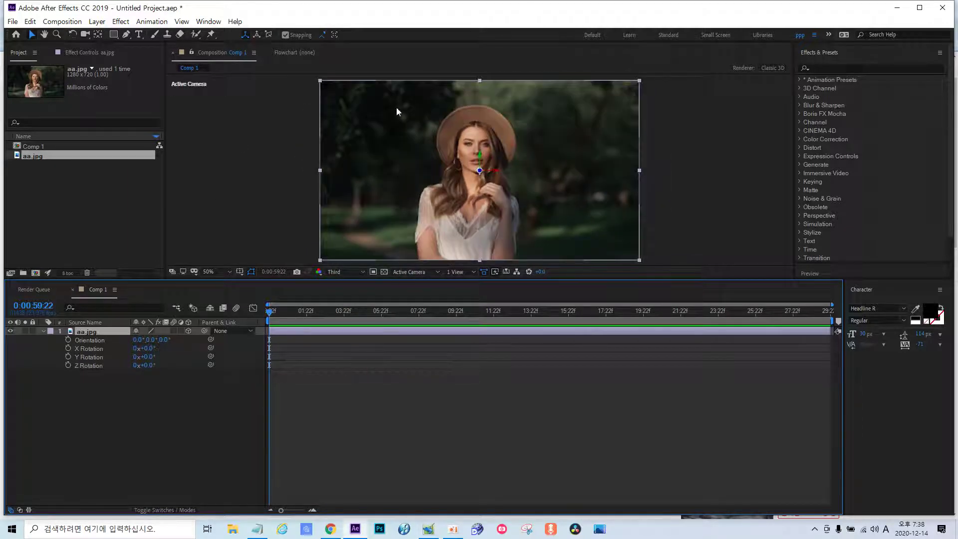
# Replace aa.jpg's default Z Rotation expression with 30.
pyautogui.keyDown('alt'); pyautogui.click(68, 366); pyautogui.keyUp('alt')
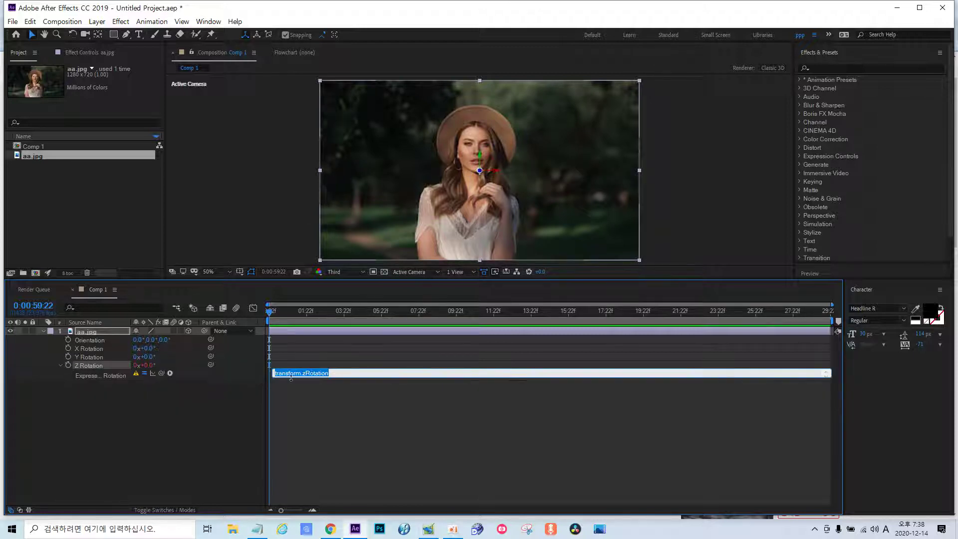
pyautogui.click(343, 376)
pyautogui.press('BackSpace')
pyautogui.press('BackSpace')
pyautogui.press('BackSpace')
pyautogui.press('BackSpace')
pyautogui.press('BackSpace')
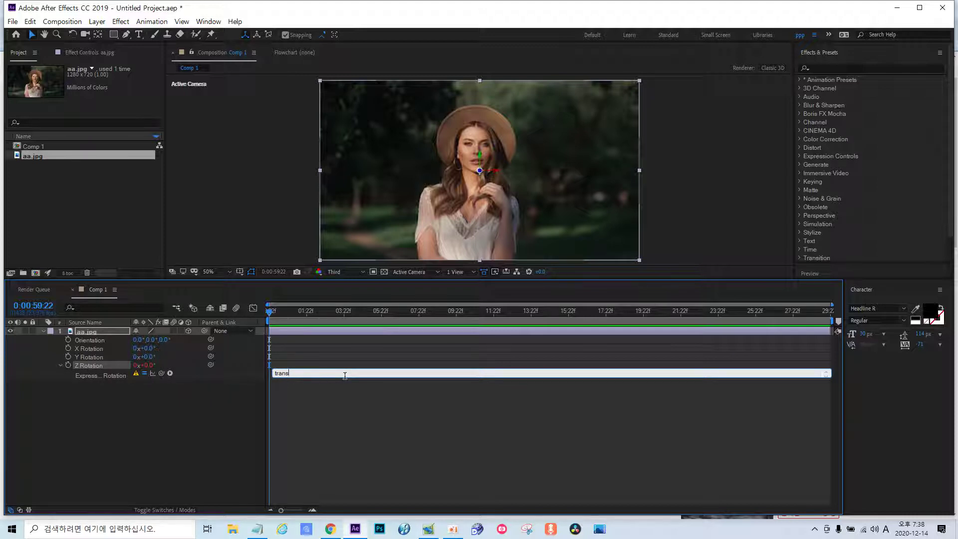
pyautogui.press('BackSpace')
pyautogui.press('BackSpace')
pyautogui.press('BackSpace')
pyautogui.write('30')
pyautogui.click(194, 430)
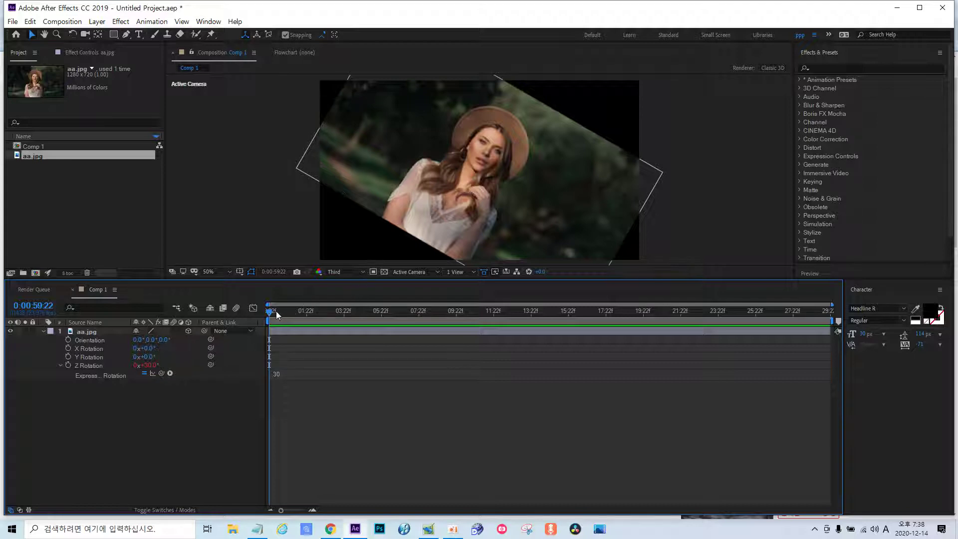
# Scrub to 0:01:13:00 and 0:01:24:22 to verify the 30° tilt, then return to the start.
pyautogui.moveTo(270, 311); pyautogui.dragTo(514, 344)
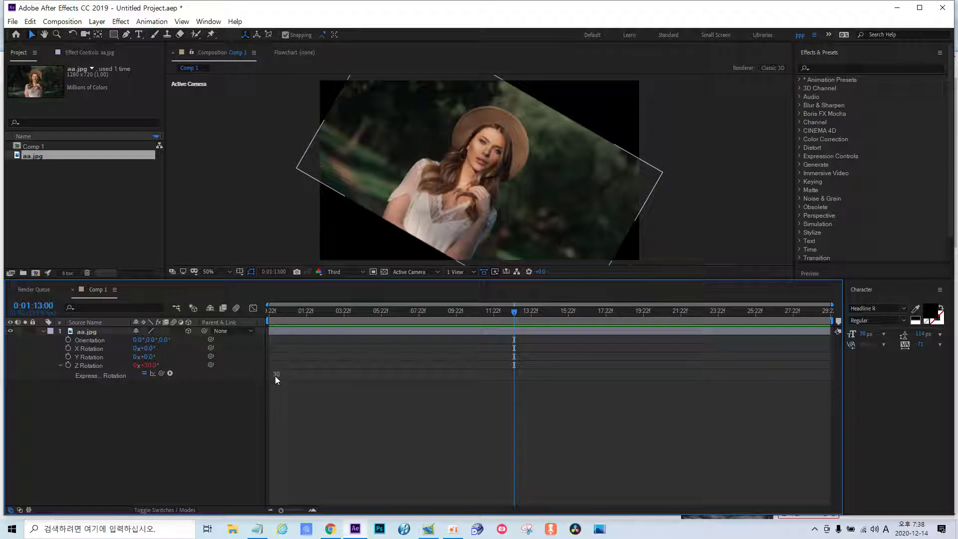
pyautogui.moveTo(514, 313); pyautogui.dragTo(736, 315)
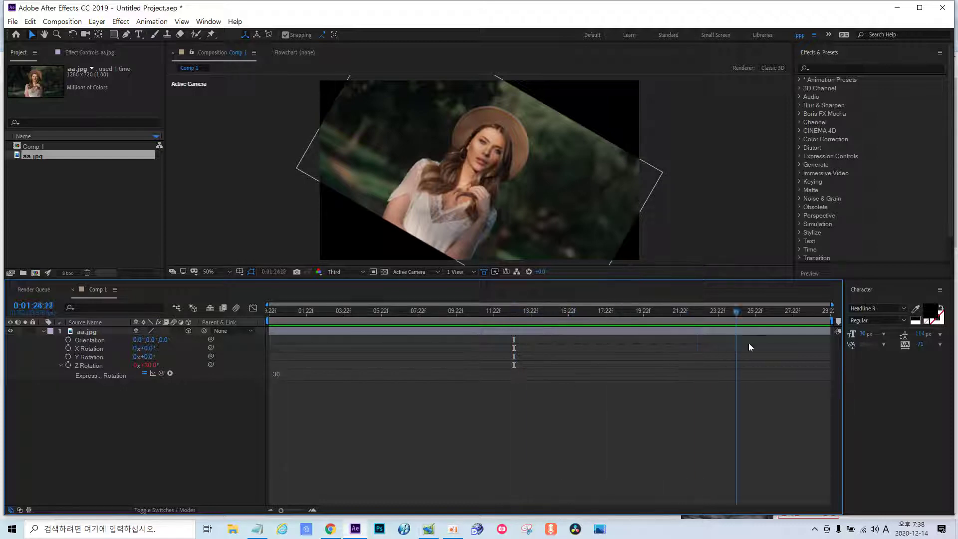
pyautogui.press('Home')
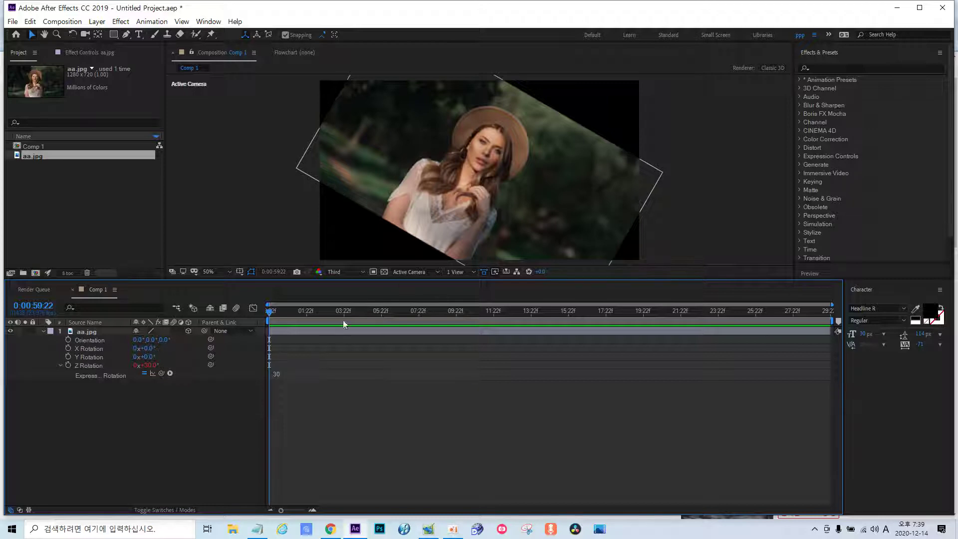
# Close the rotation expression and delete the aa.jpg layer from Comp 1.
pyautogui.click(296, 375)
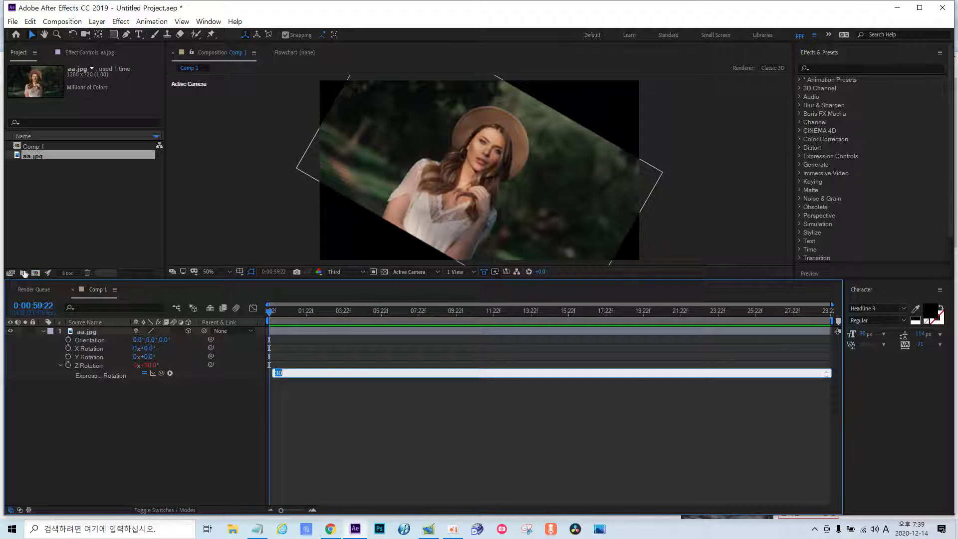
pyautogui.click(43, 331)
pyautogui.click(43, 330)
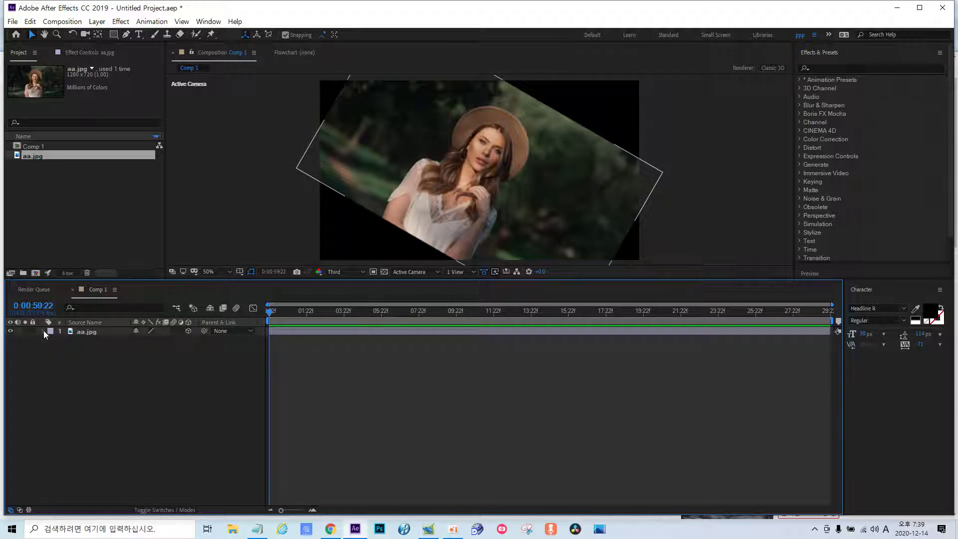
pyautogui.click(80, 334)
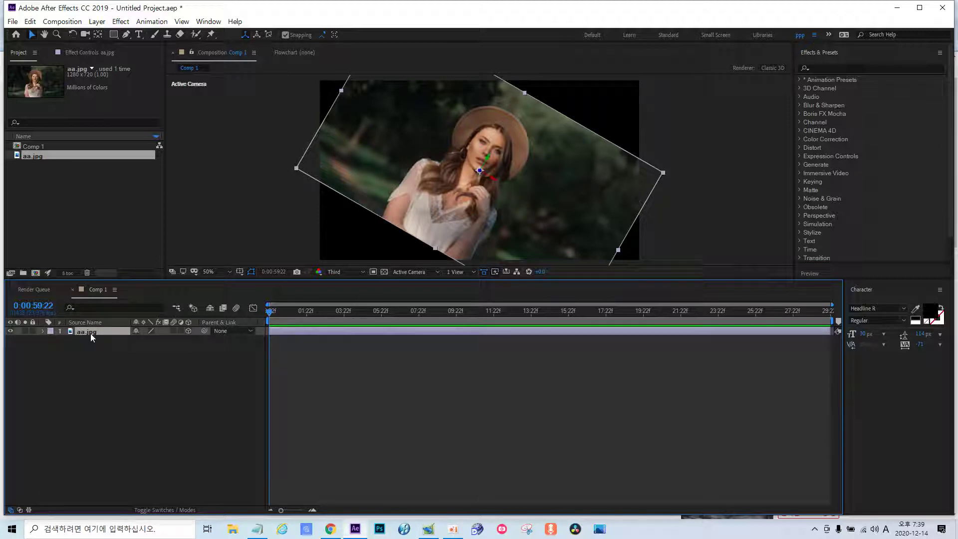
pyautogui.press('Delete')
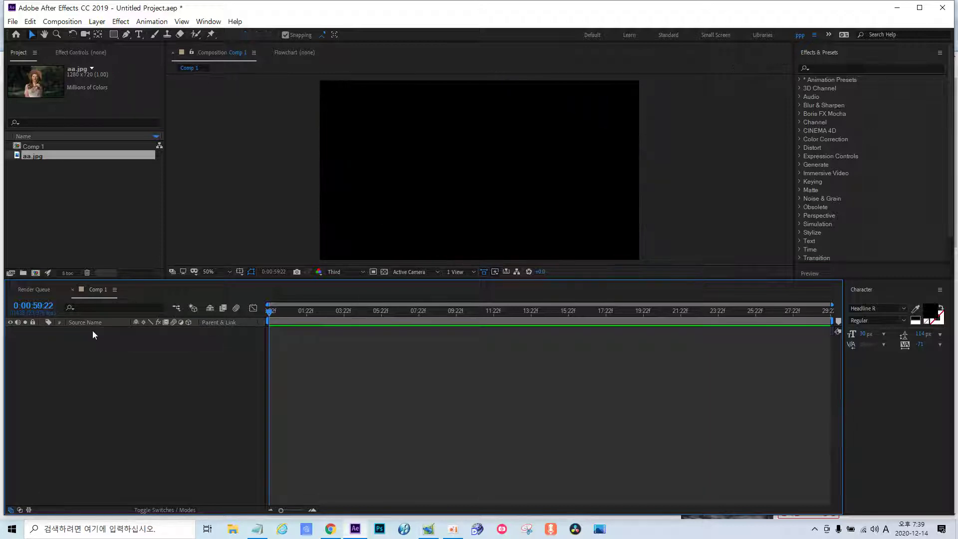
# Drag aa.jpg back into Comp 1 and set a starting Position keyframe.
pyautogui.moveTo(36, 160); pyautogui.dragTo(36, 341)
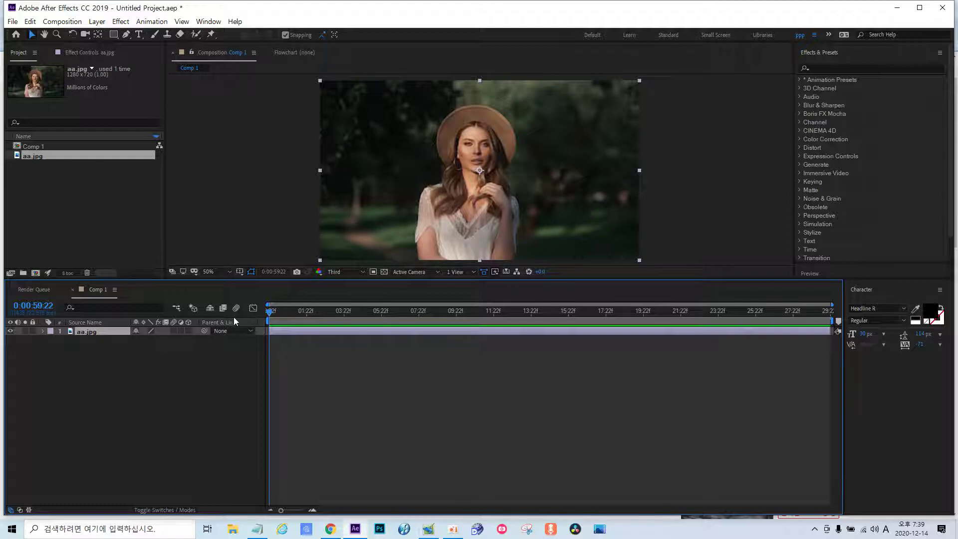
pyautogui.press('p')
pyautogui.click(68, 340)
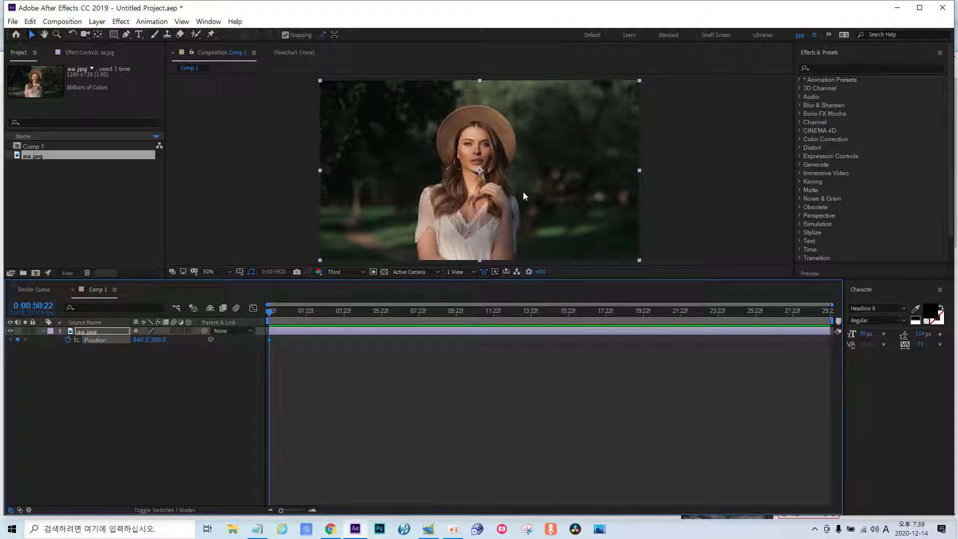
pyautogui.moveTo(523, 192); pyautogui.dragTo(459, 195)
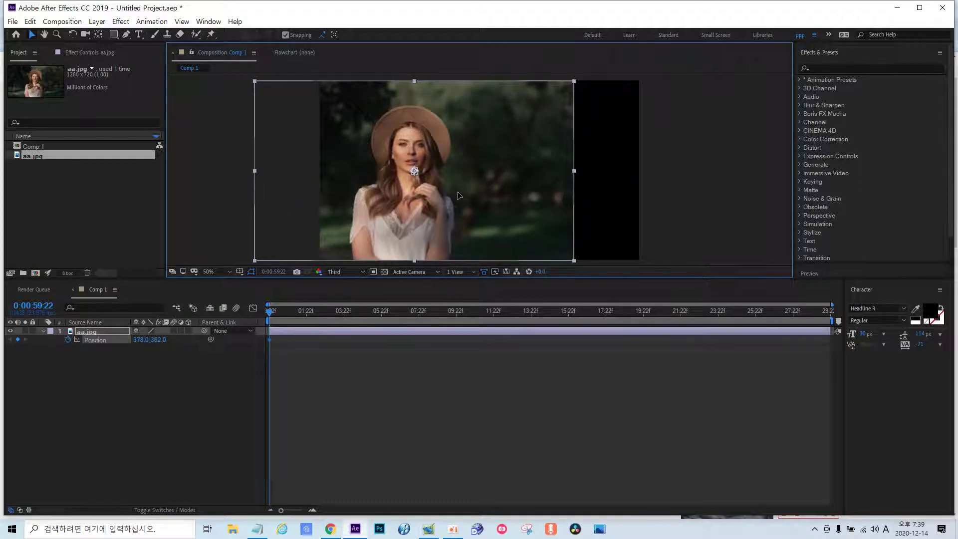
# Keyframe aa.jpg sliding left at 0:01:02:00 and right at 0:01:03:21, then preview.
pyautogui.hotkey('ctrl', 'z')
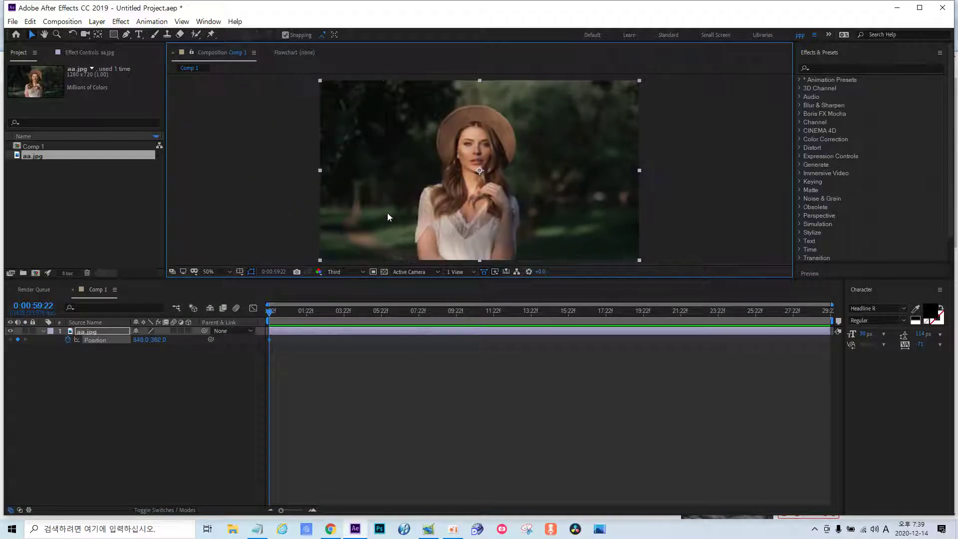
pyautogui.moveTo(277, 310); pyautogui.dragTo(308, 311)
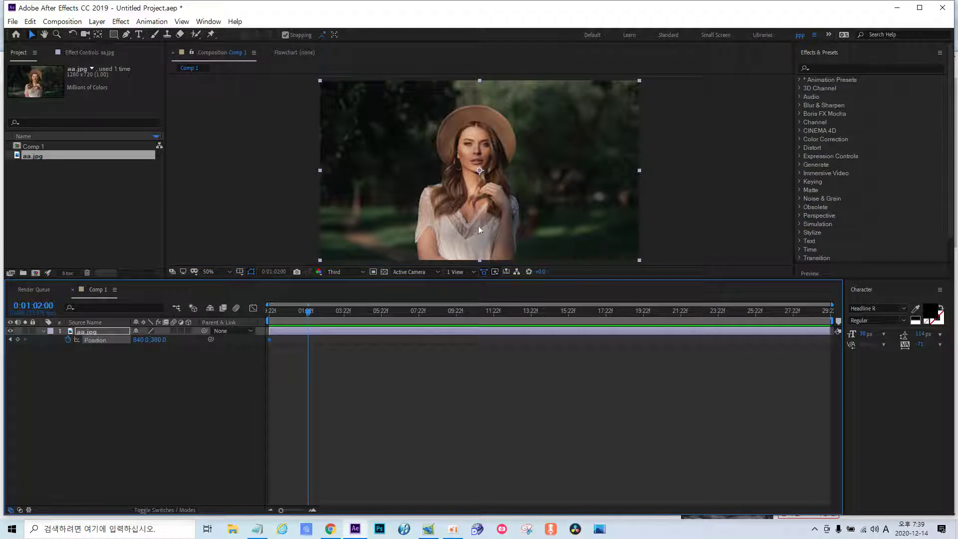
pyautogui.moveTo(479, 226); pyautogui.dragTo(406, 219)
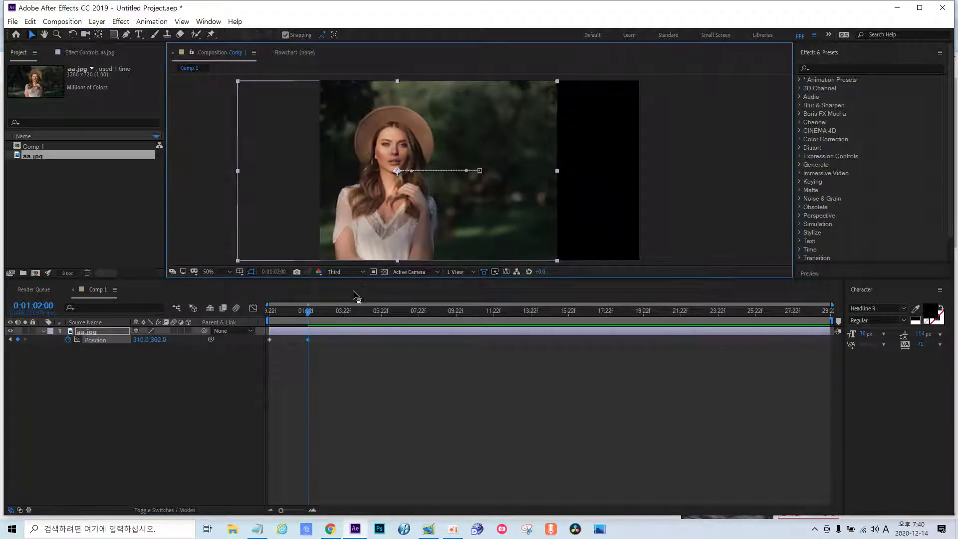
pyautogui.moveTo(311, 311); pyautogui.dragTo(343, 311)
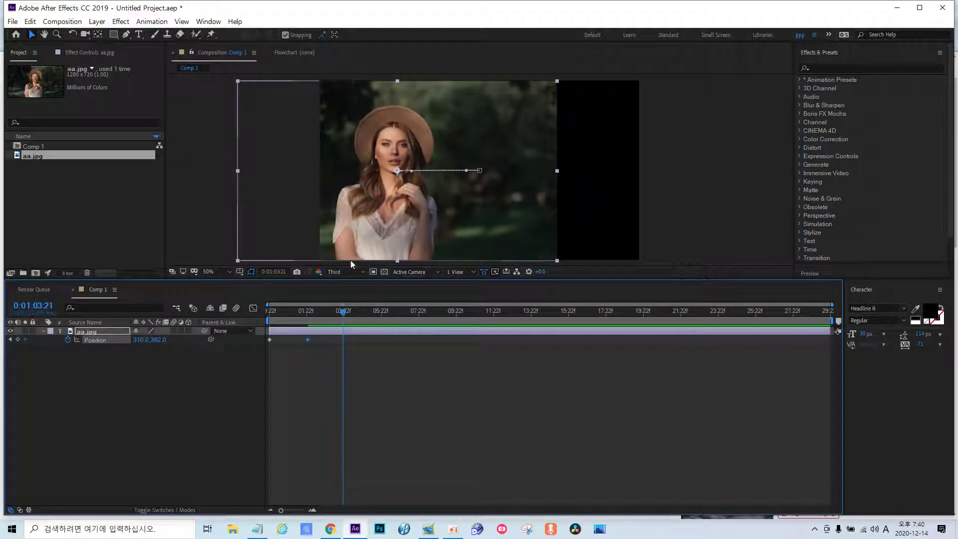
pyautogui.moveTo(362, 236); pyautogui.dragTo(459, 237)
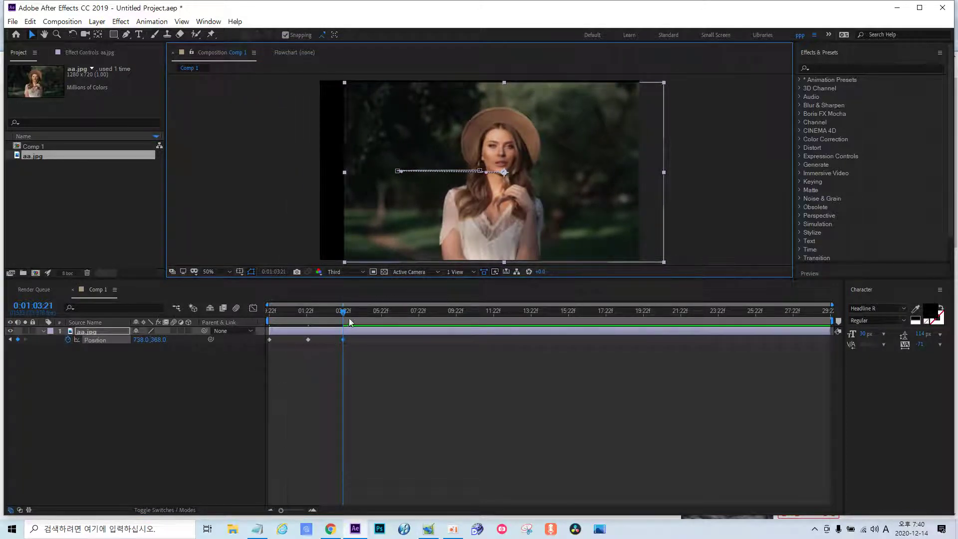
pyautogui.moveTo(349, 319); pyautogui.dragTo(252, 321)
pyautogui.press('space')
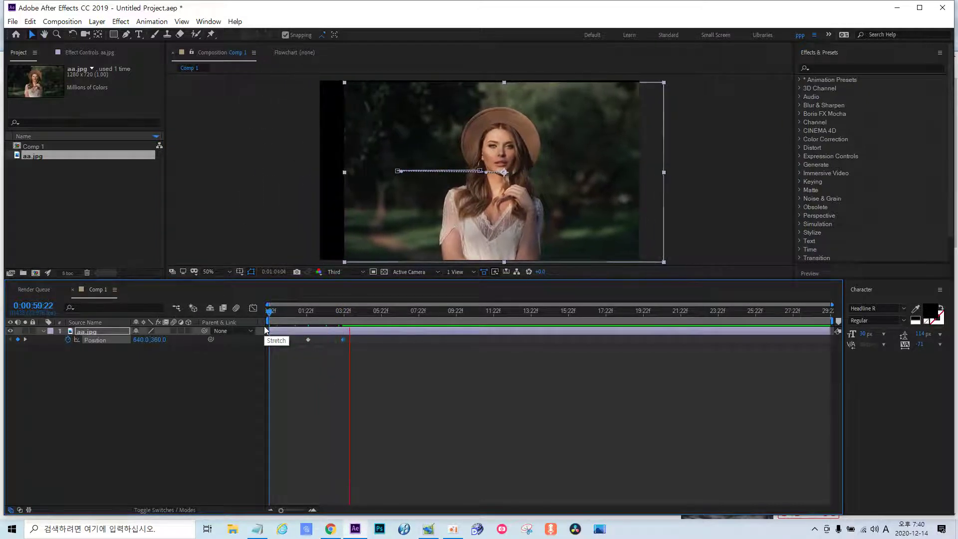
pyautogui.press('space')
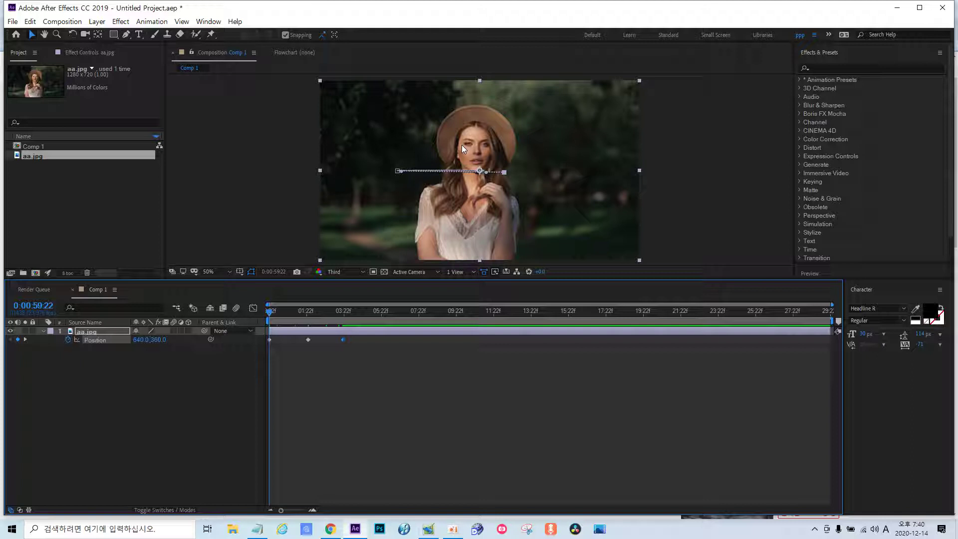
# Apply a loopOutDuration(type = "cycle", duration = 0) expression to Position and preview it.
pyautogui.keyDown('alt'); pyautogui.click(68, 340); pyautogui.keyUp('alt')
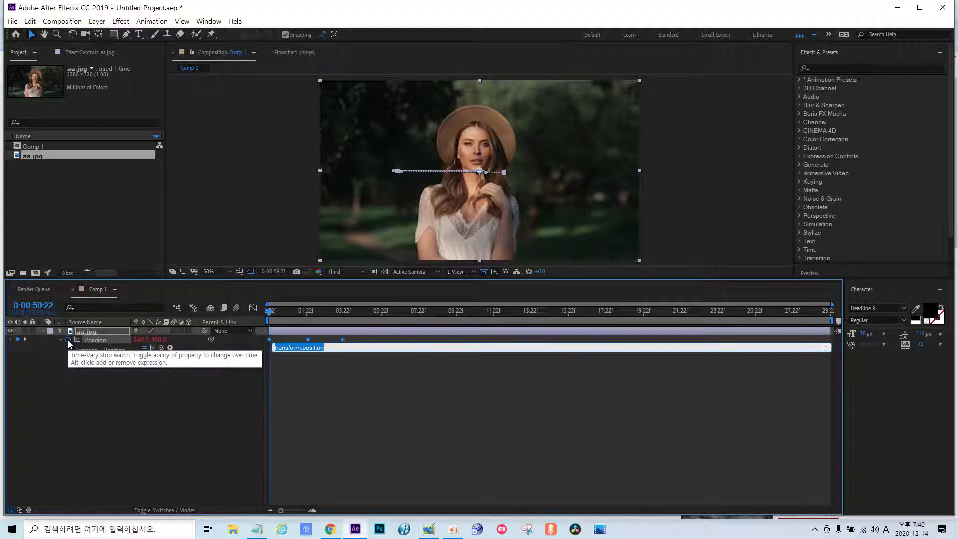
pyautogui.click(170, 348)
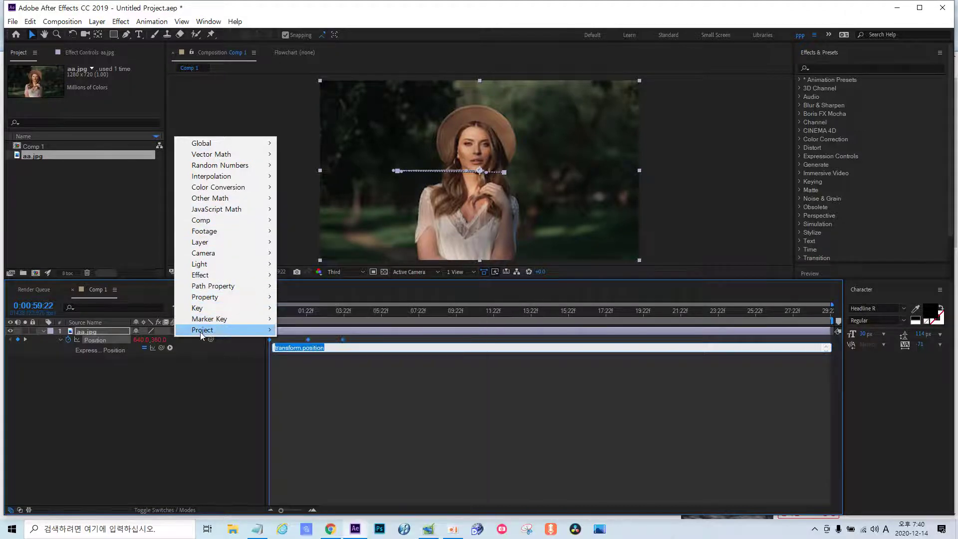
pyautogui.moveTo(202, 313)
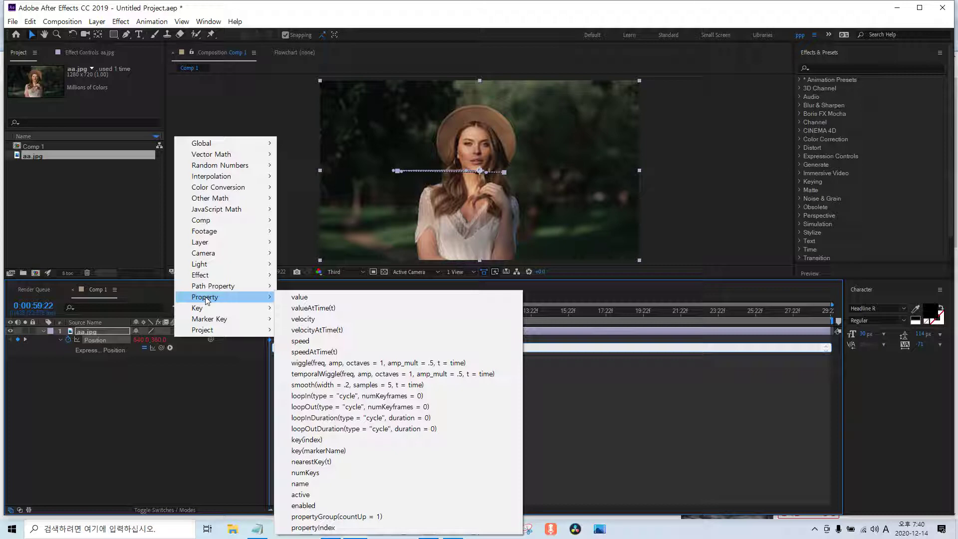
pyautogui.click(302, 430)
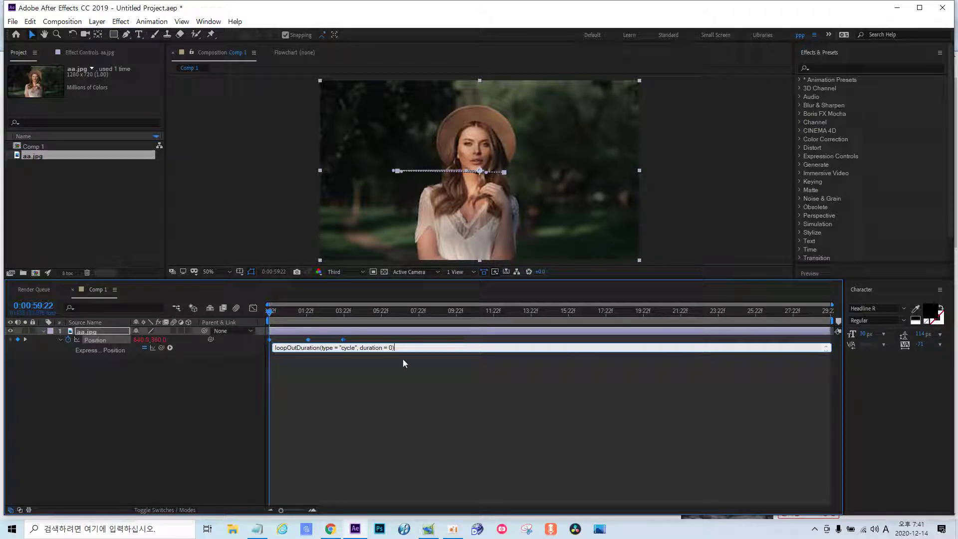
pyautogui.click(233, 374)
pyautogui.press('space')
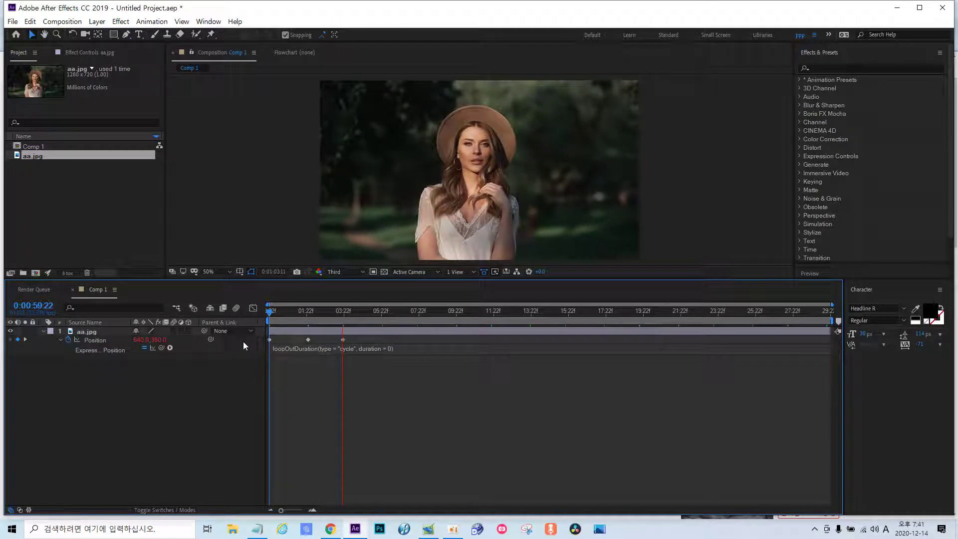
# Scrub and preview to confirm the slide cycles beyond its keyframes, then open the Property expression methods.
pyautogui.press('space')
pyautogui.moveTo(270, 311)
pyautogui.mouseDown()
pyautogui.moveTo(285, 331)
pyautogui.moveTo(309, 334)
pyautogui.mouseUp()
pyautogui.press('space')
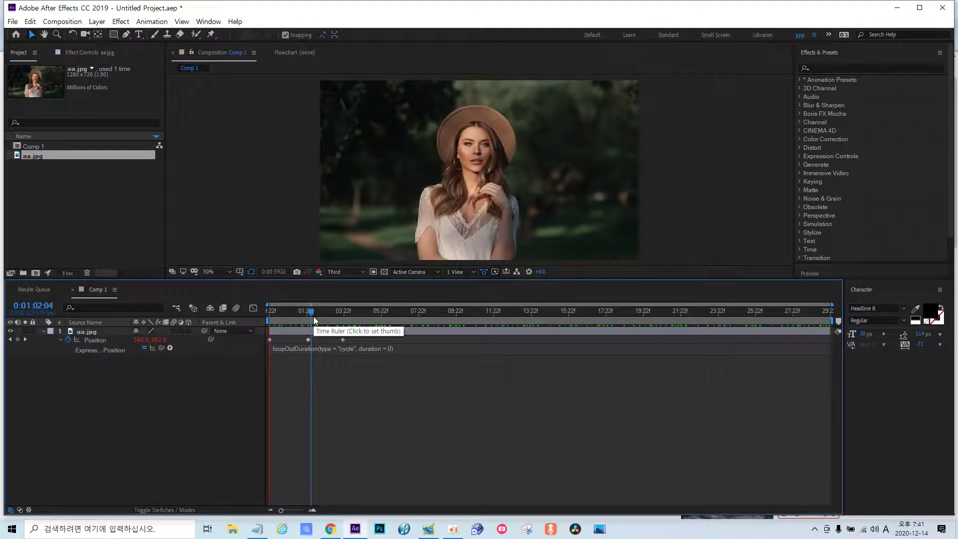
pyautogui.press('space')
pyautogui.press('space')
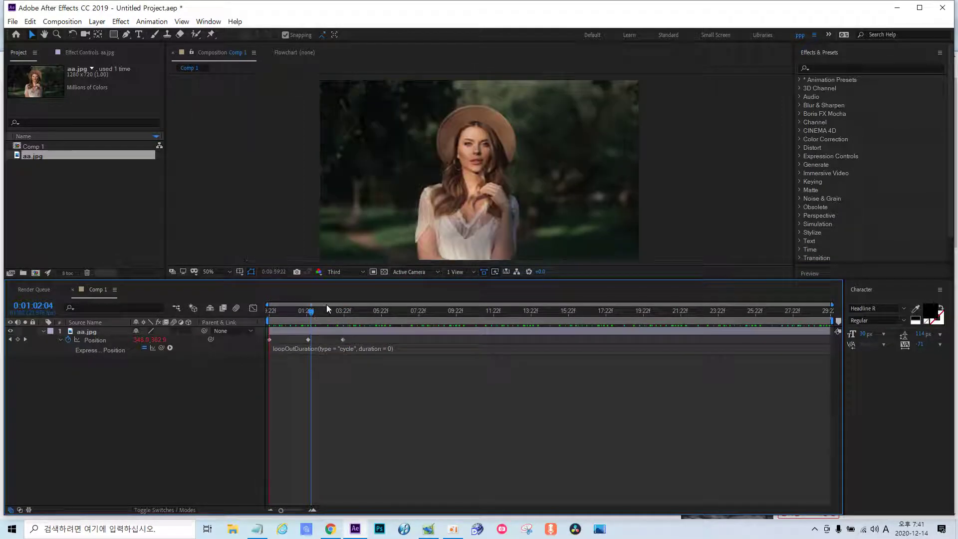
pyautogui.press('space')
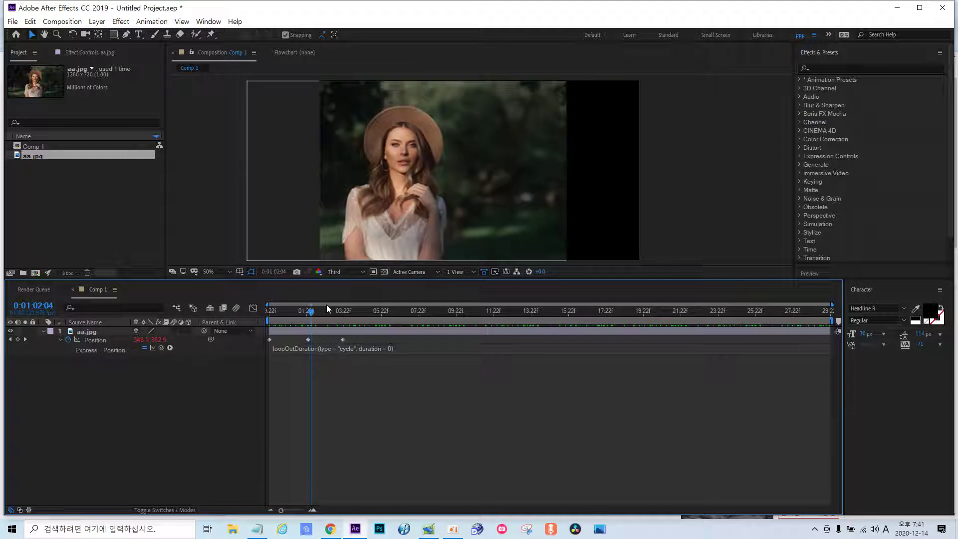
pyautogui.press('space')
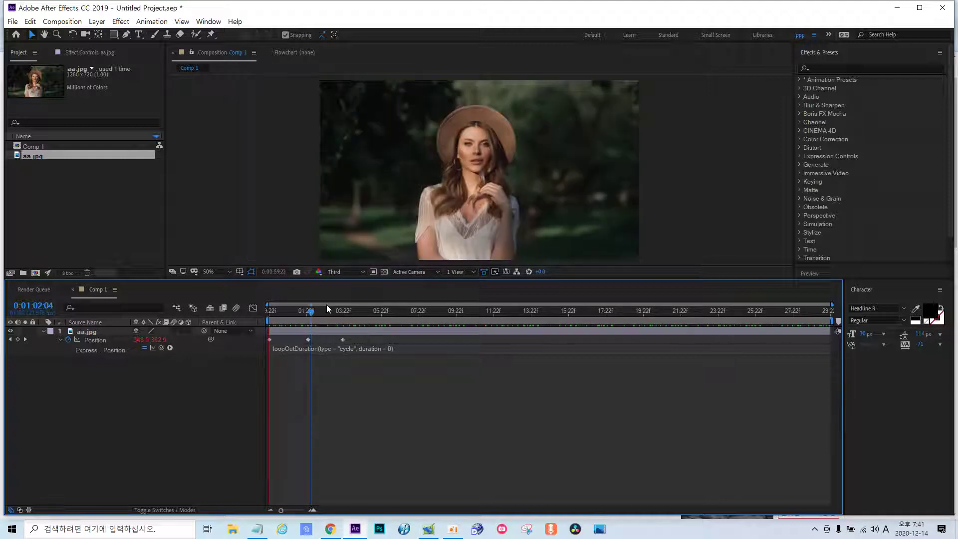
pyautogui.press('space')
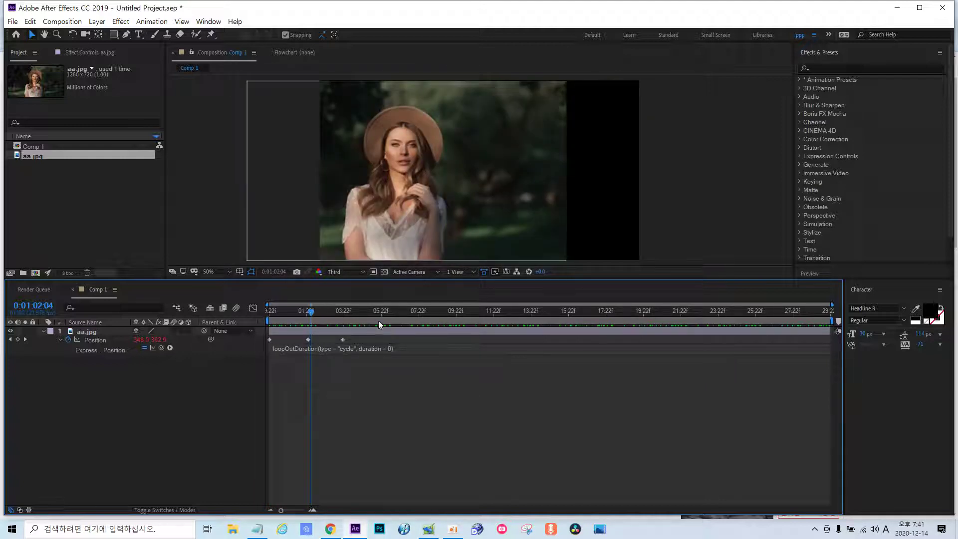
pyautogui.moveTo(311, 312)
pyautogui.mouseDown()
pyautogui.moveTo(270, 354)
pyautogui.moveTo(553, 385)
pyautogui.mouseUp()
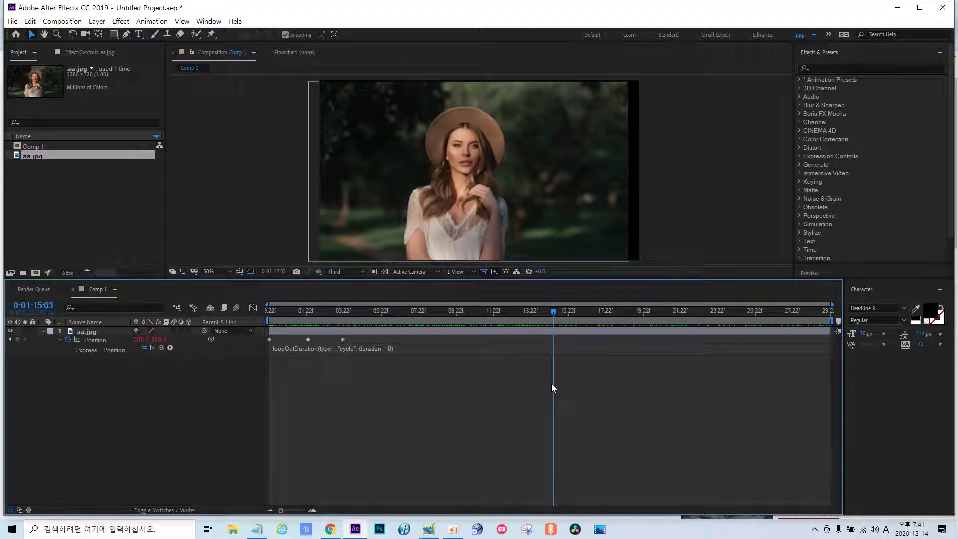
pyautogui.moveTo(552, 385)
pyautogui.mouseDown()
pyautogui.moveTo(271, 382)
pyautogui.moveTo(502, 400)
pyautogui.moveTo(676, 437)
pyautogui.moveTo(837, 433)
pyautogui.moveTo(298, 433)
pyautogui.mouseUp()
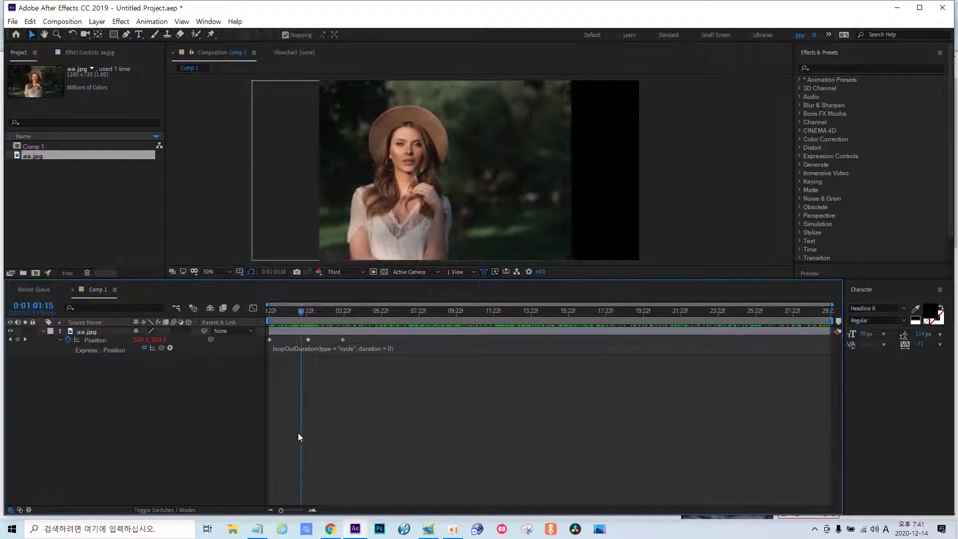
pyautogui.click(170, 347)
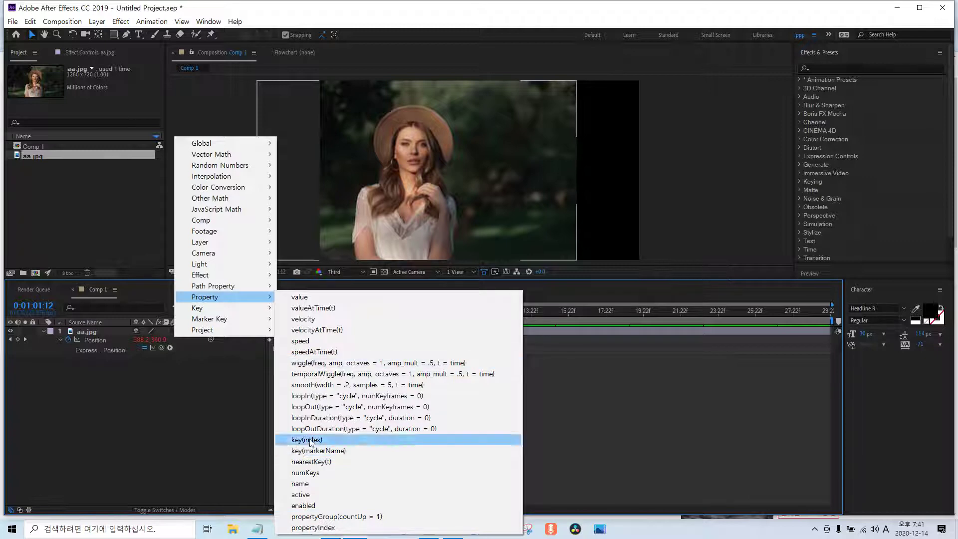
pyautogui.click(325, 429)
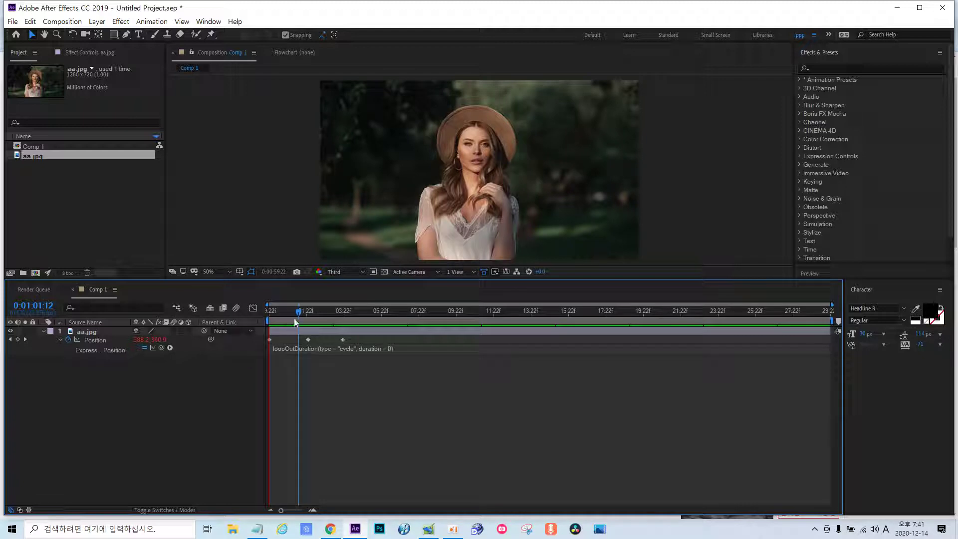
pyautogui.click(341, 272)
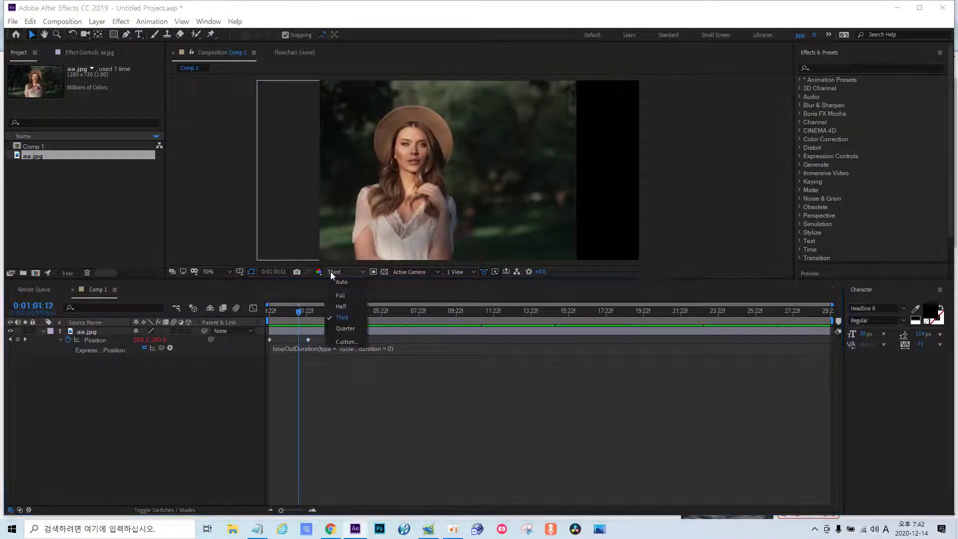
pyautogui.click(340, 295)
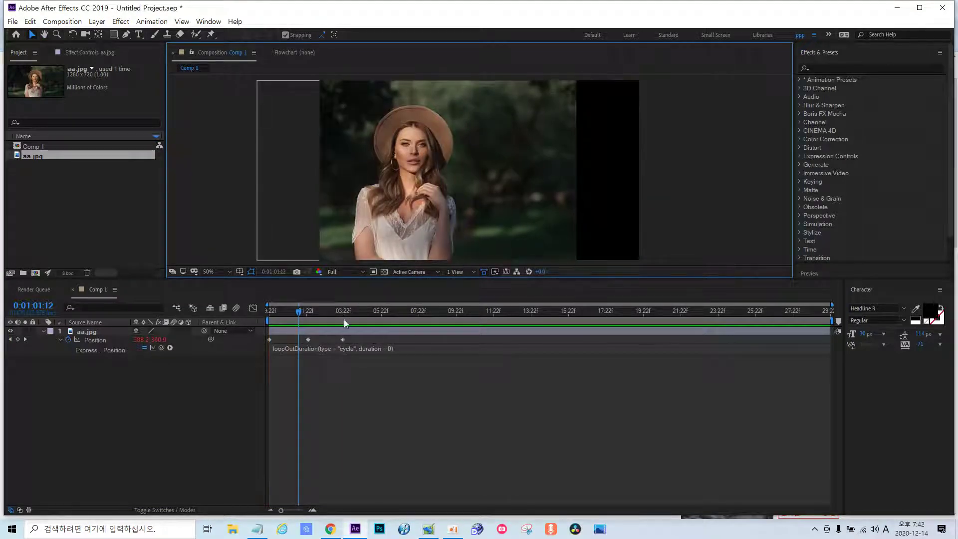
pyautogui.click(350, 271)
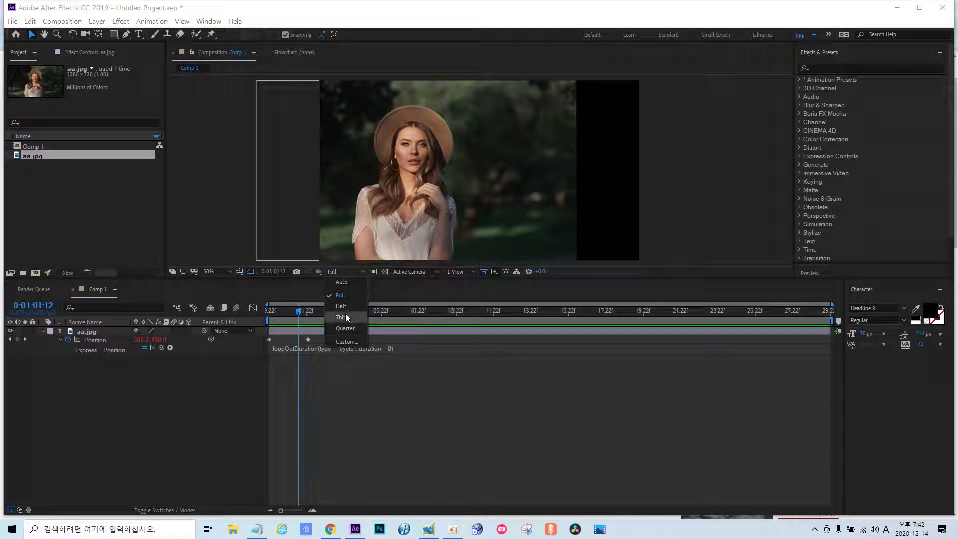
pyautogui.click(347, 331)
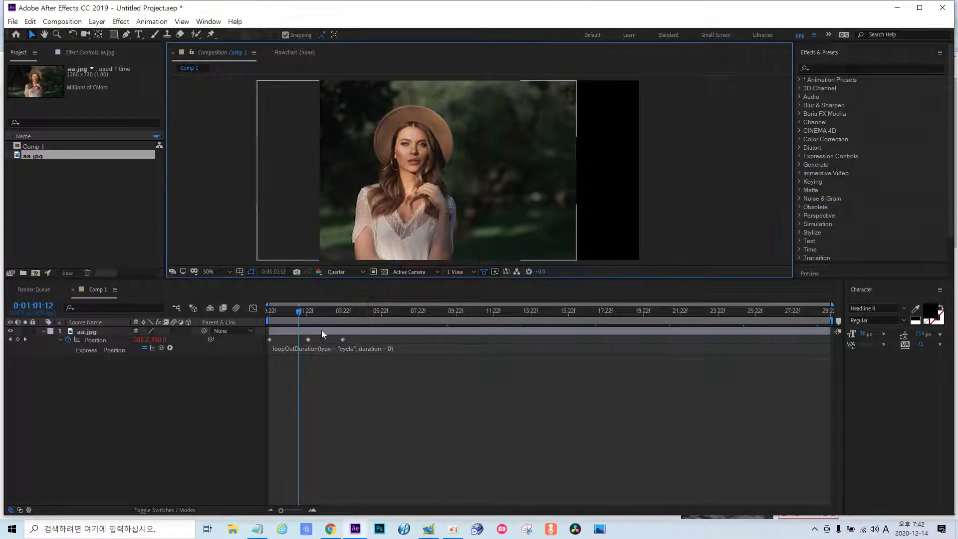
pyautogui.click(343, 312)
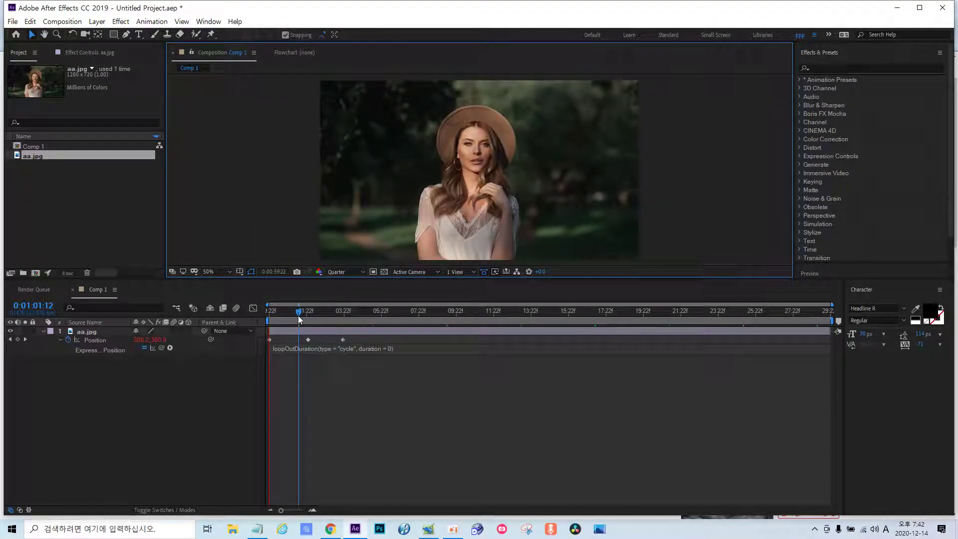
pyautogui.moveTo(353, 321); pyautogui.dragTo(696, 356)
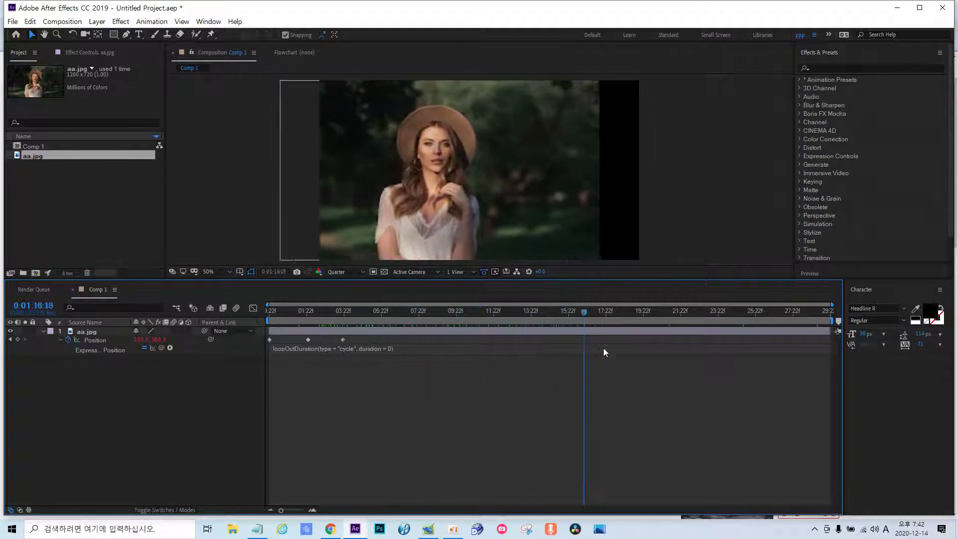
pyautogui.press('Home')
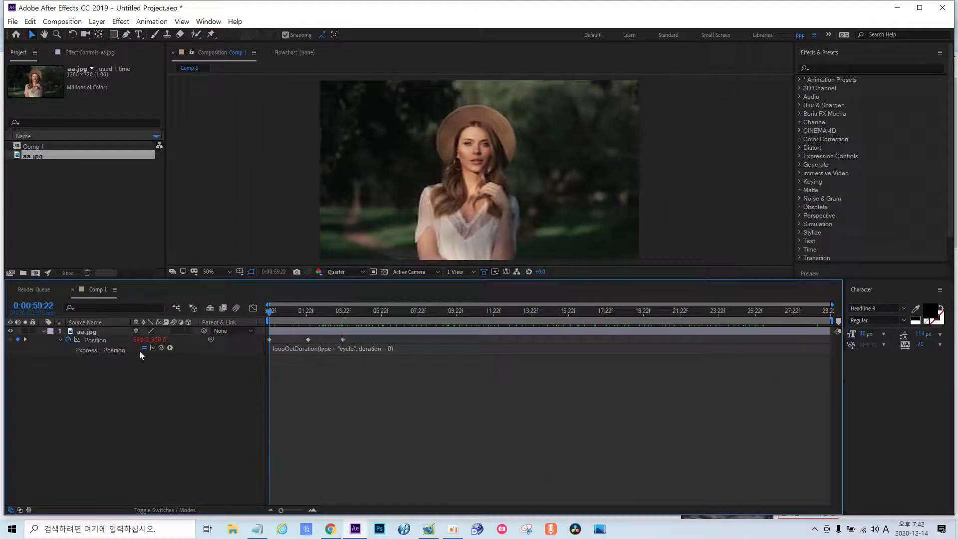
# Insert the loopOutDuration cycle expression into Position from the expression language menu.
pyautogui.click(170, 348)
pyautogui.moveTo(199, 298)
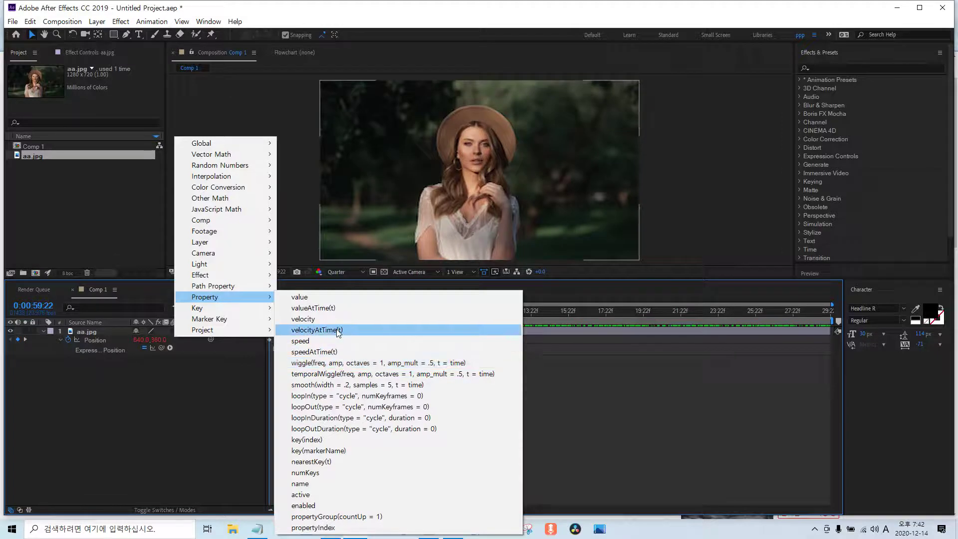
pyautogui.click(340, 428)
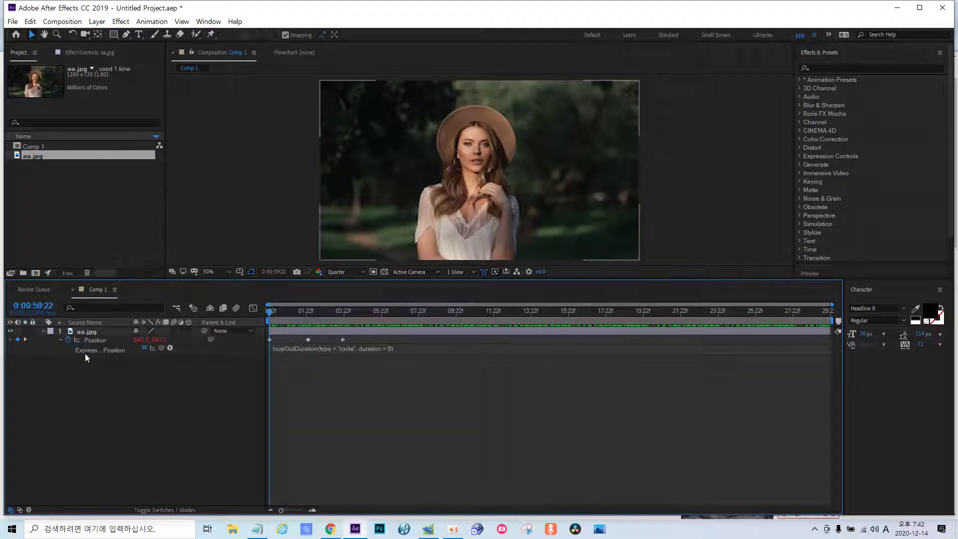
# Delete the looping photo layer, check the Notepad notes, and drag a fresh aa.jpg into Comp 1.
pyautogui.click(44, 332)
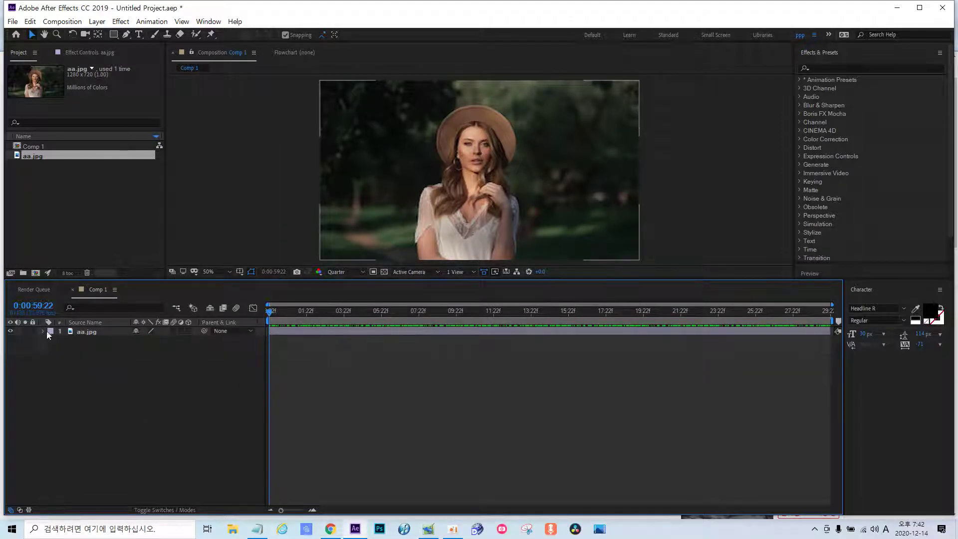
pyautogui.click(74, 332)
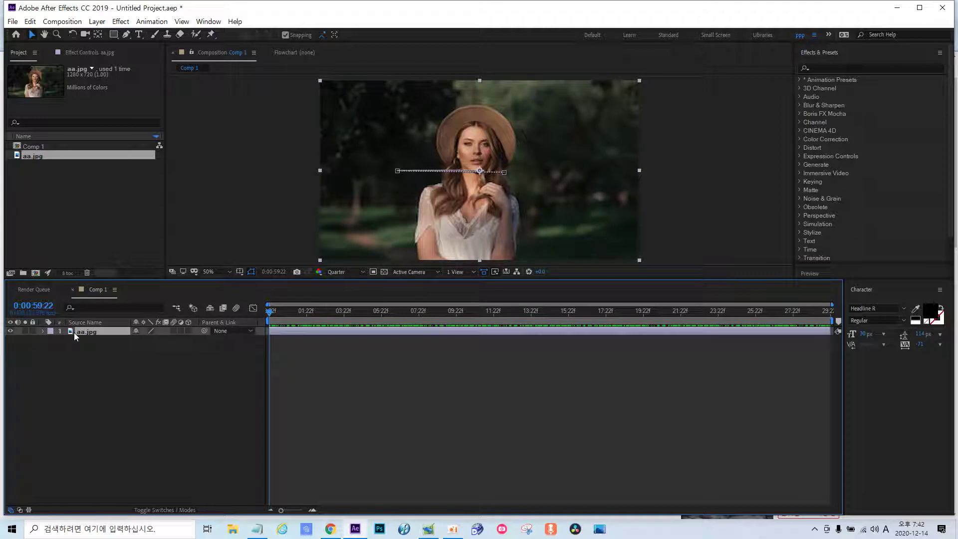
pyautogui.press('Delete')
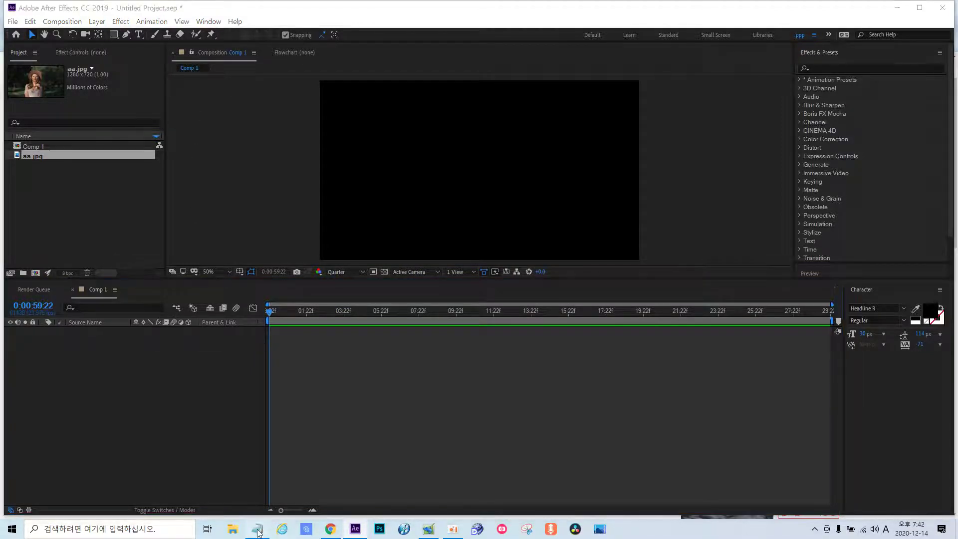
pyautogui.click(257, 529)
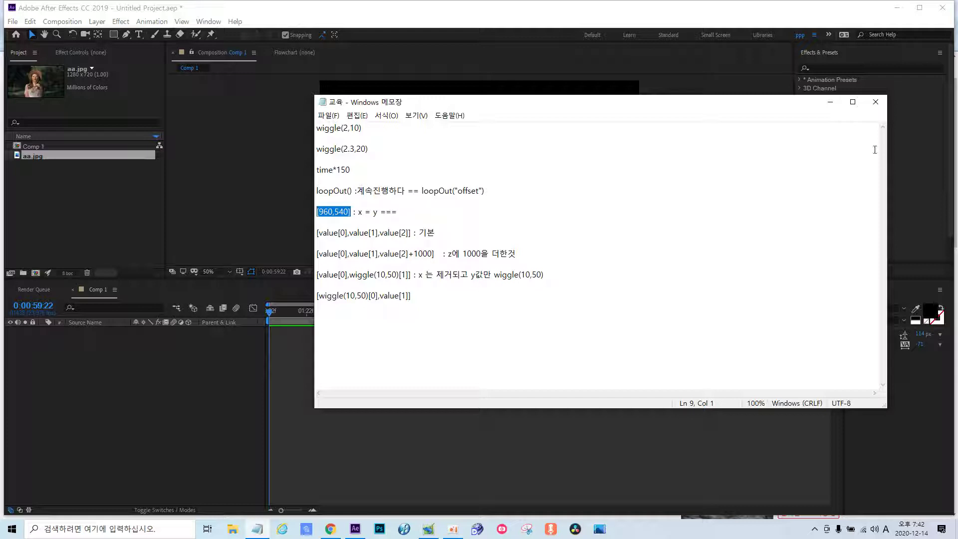
pyautogui.click(831, 102)
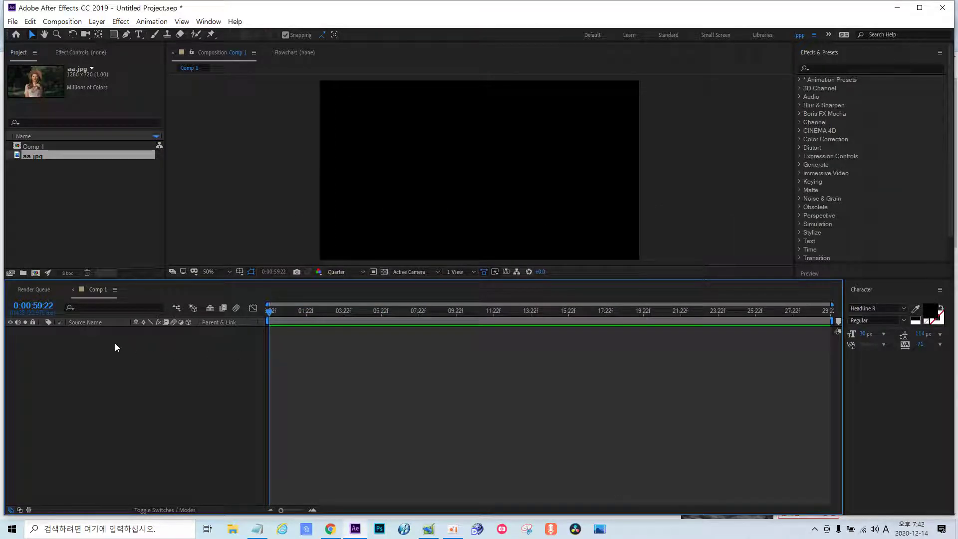
pyautogui.moveTo(35, 156); pyautogui.dragTo(49, 342)
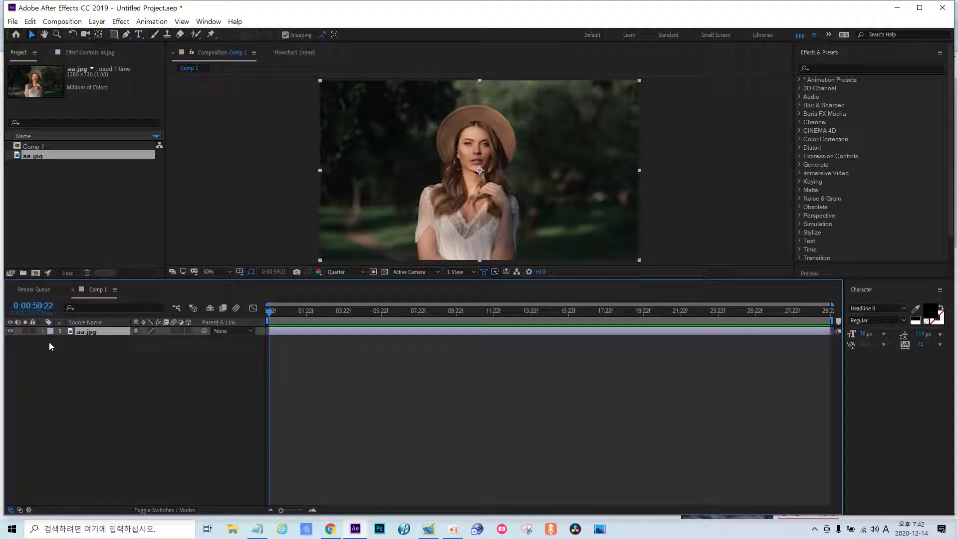
# Add a default transform.position expression to aa.jpg's Position, leaving the layer 2D at 840.0,360.0.
pyautogui.press('p')
pyautogui.click(188, 331)
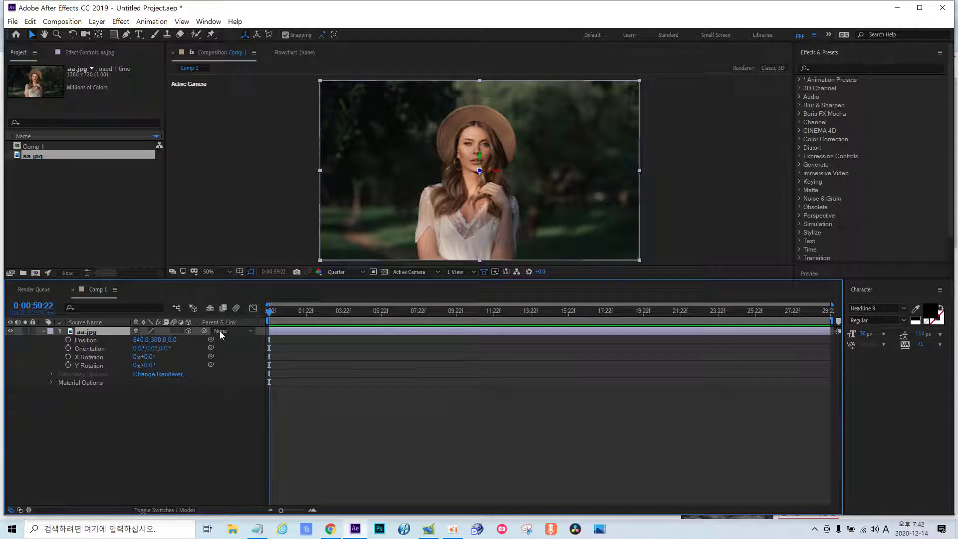
pyautogui.click(188, 331)
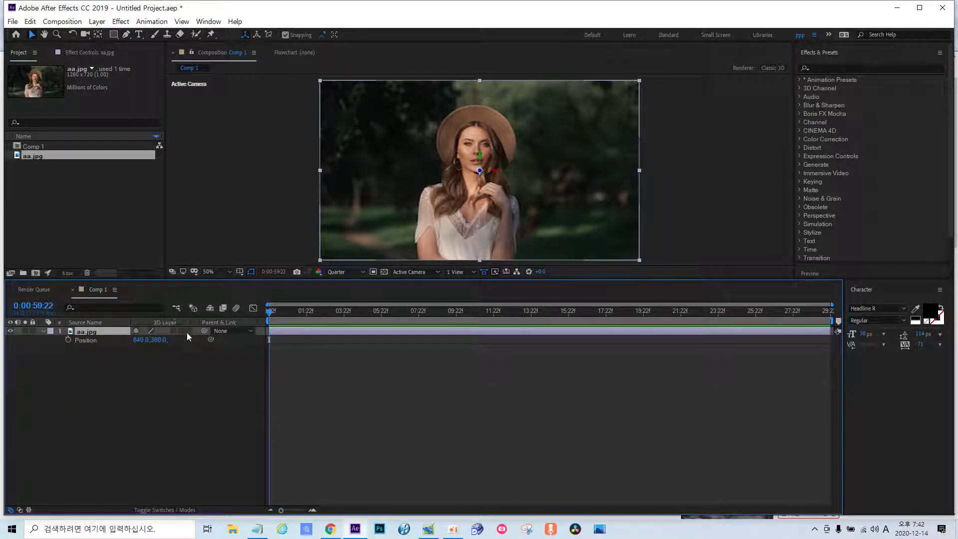
pyautogui.keyDown('alt'); pyautogui.click(68, 340); pyautogui.keyUp('alt')
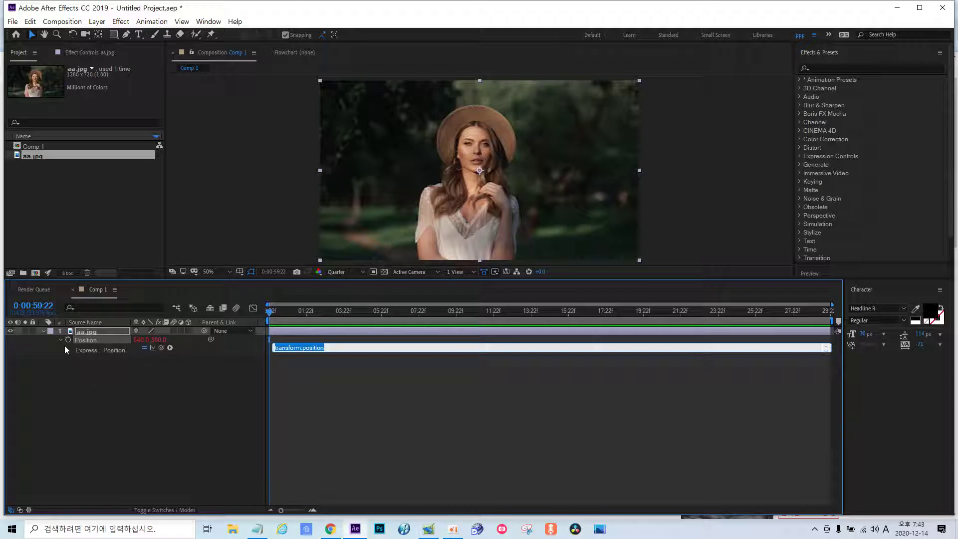
pyautogui.click(106, 403)
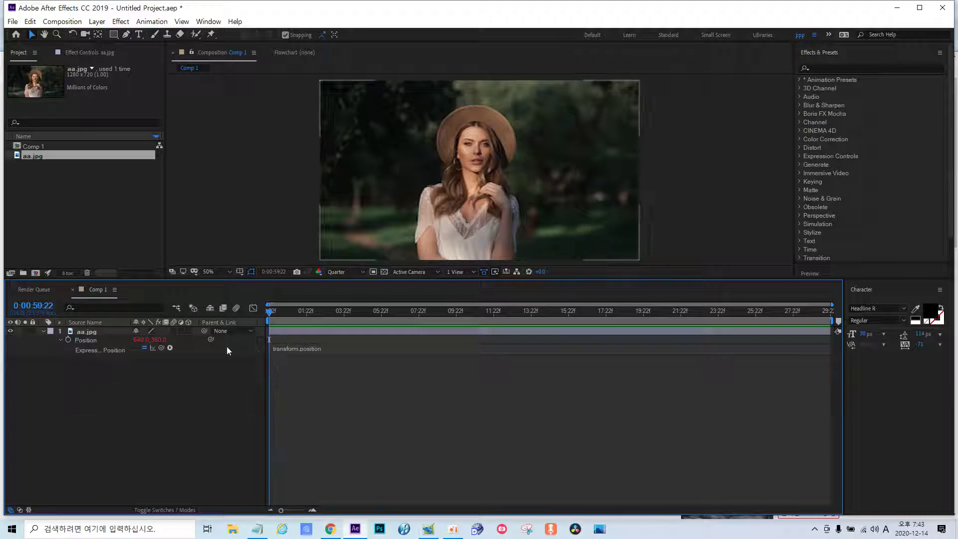
pyautogui.click(43, 330)
pyautogui.click(92, 332)
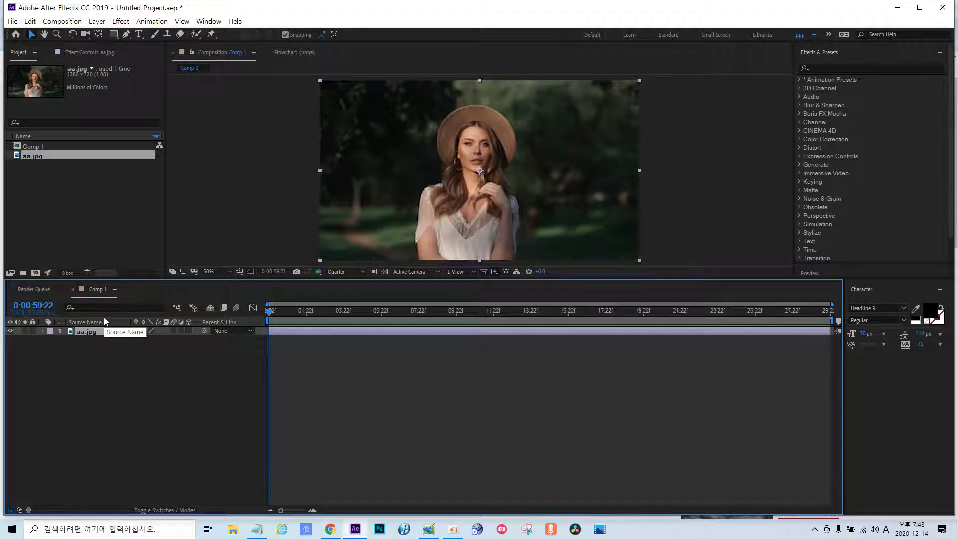
# Keyframe aa.jpg's Position from the start to 824,360 at 0:01:03:22, then bring up the Notepad notes.
pyautogui.press('p')
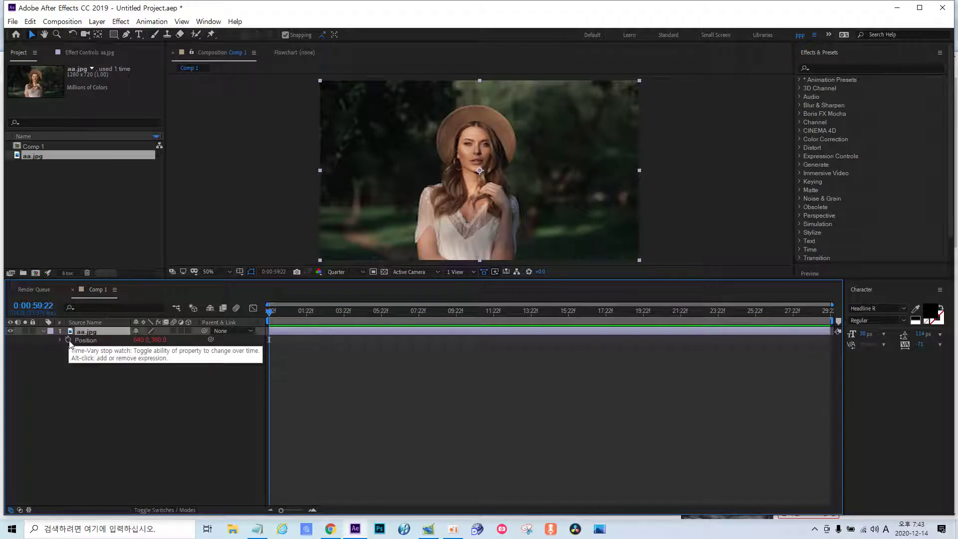
pyautogui.click(69, 340)
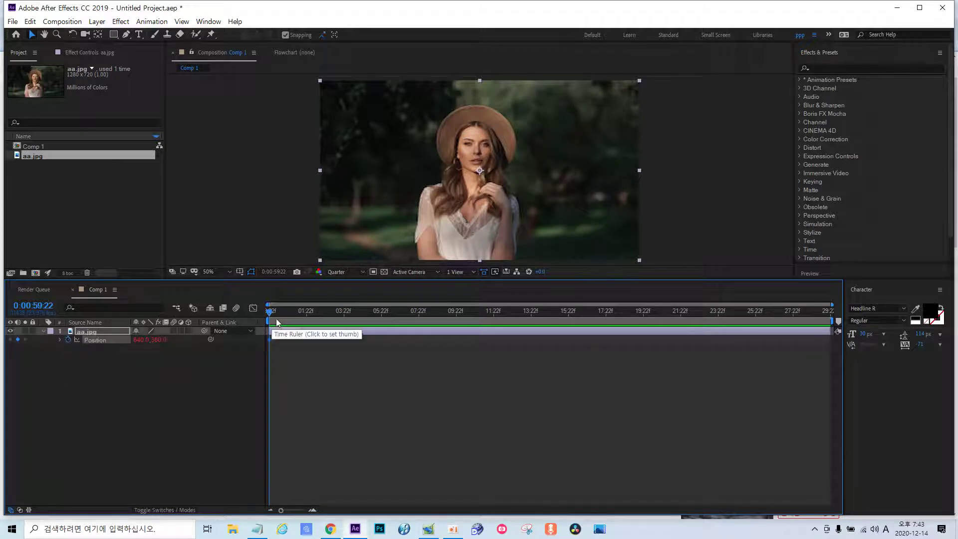
pyautogui.moveTo(269, 313); pyautogui.dragTo(344, 311)
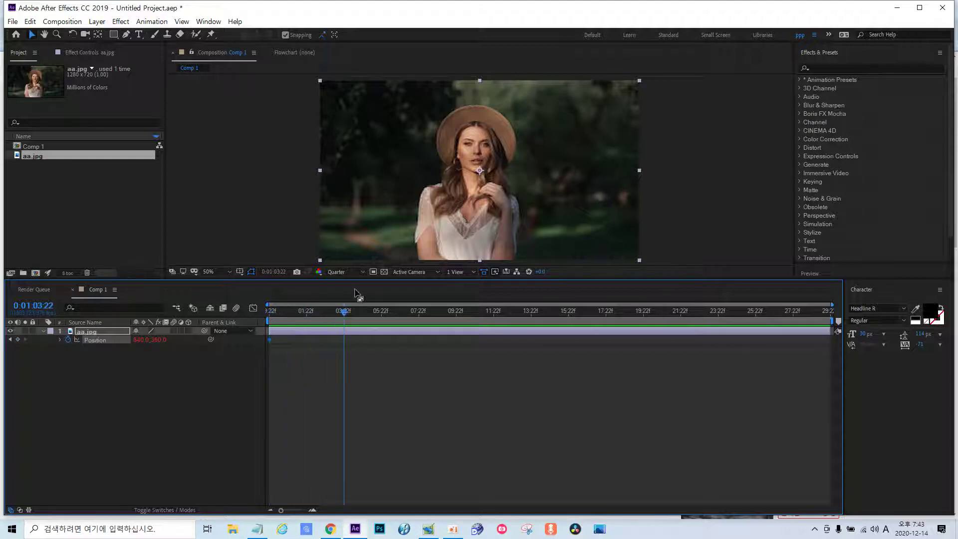
pyautogui.moveTo(383, 234); pyautogui.dragTo(429, 234)
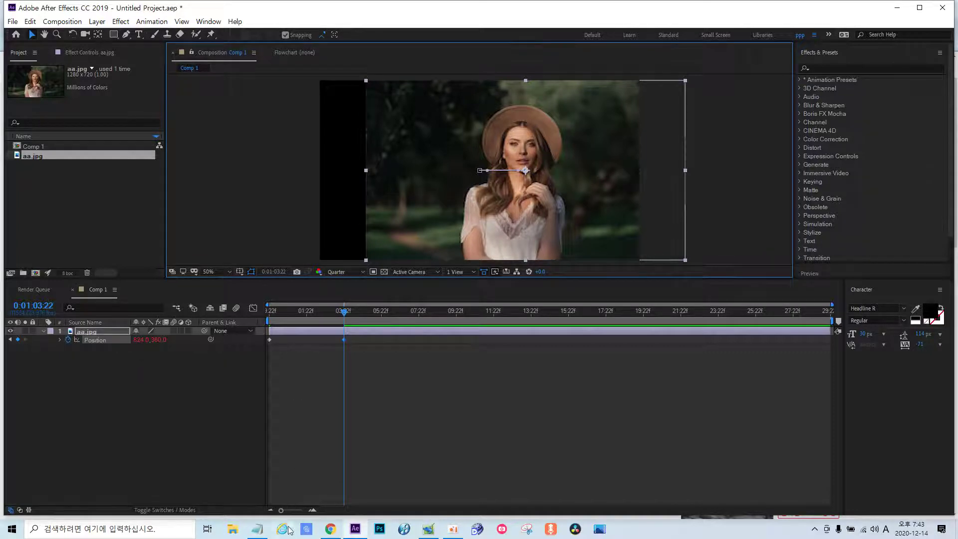
pyautogui.click(257, 529)
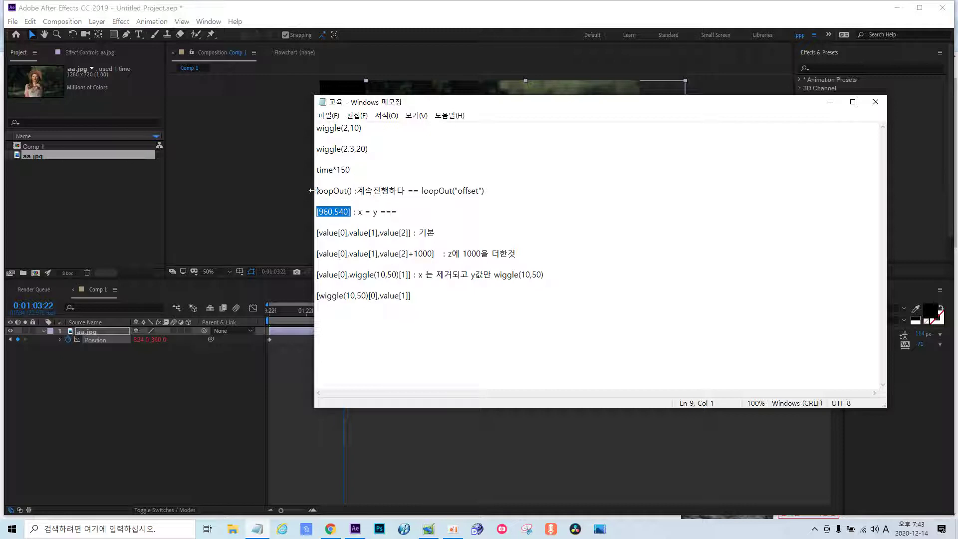
# Copy the loopOut() note from the Notepad expression notes.
pyautogui.moveTo(317, 191); pyautogui.dragTo(353, 191)
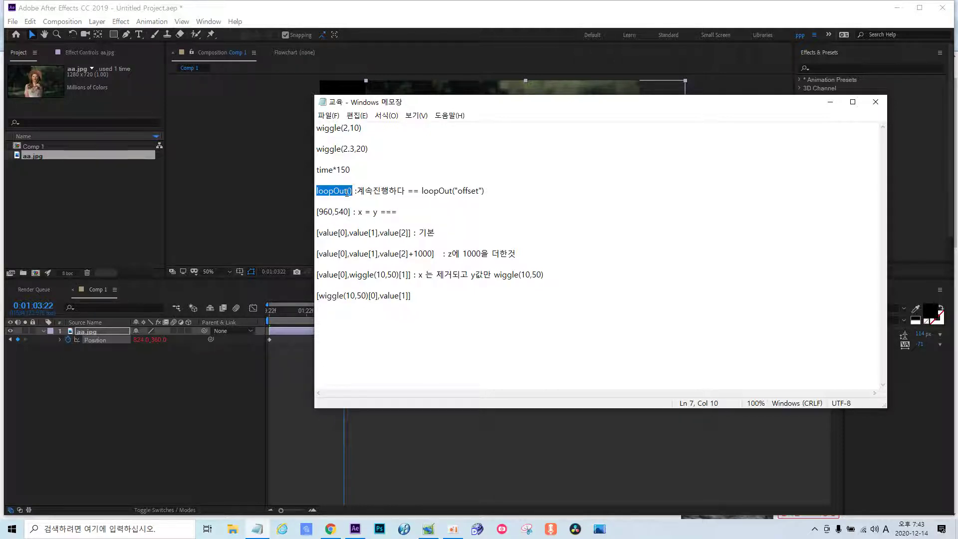
pyautogui.rightClick(347, 193)
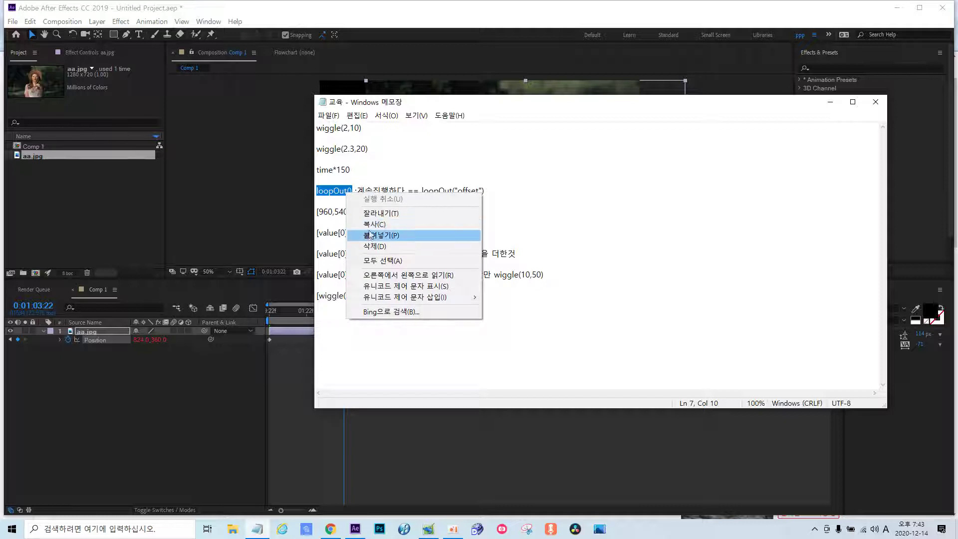
pyautogui.click(367, 228)
# Replace aa.jpg's default Position expression with loopOut() and commit it.
pyautogui.click(80, 413)
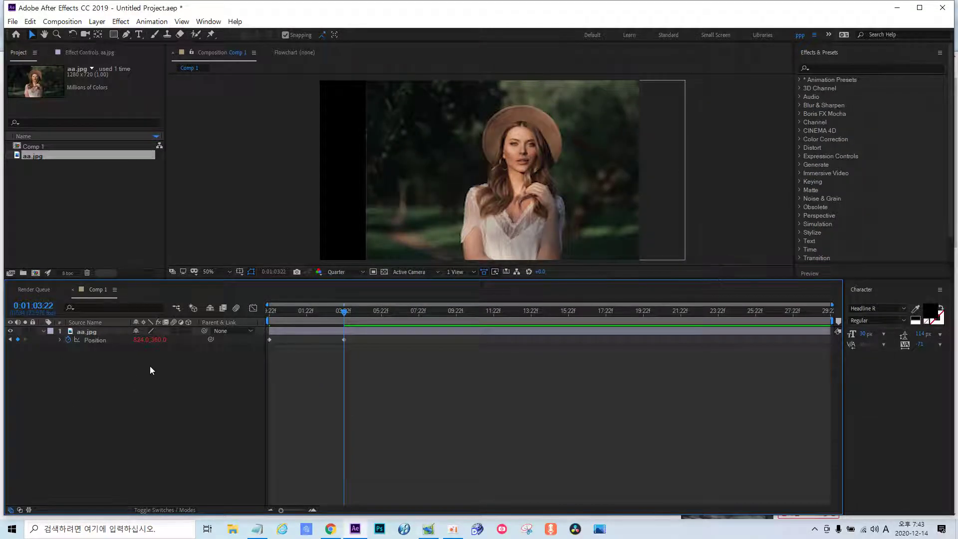
pyautogui.click(64, 341)
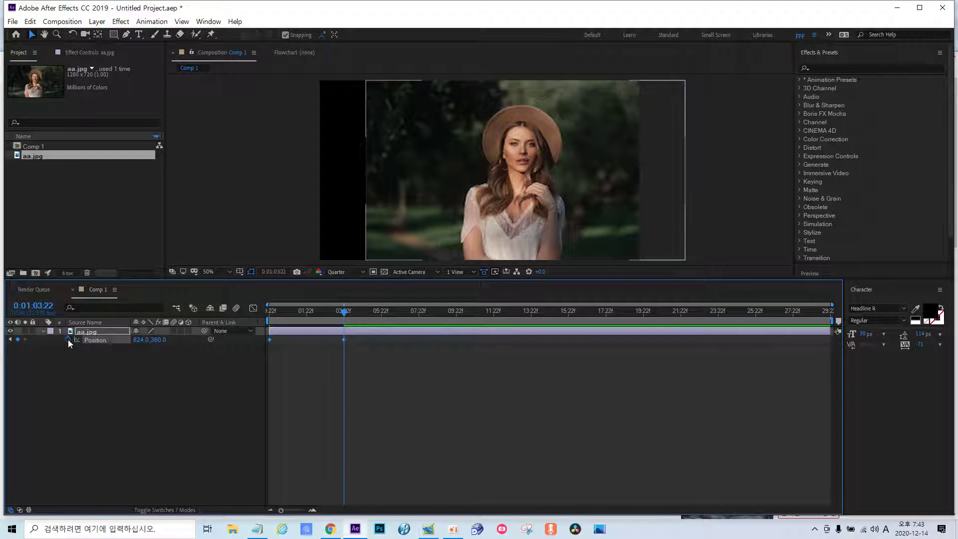
pyautogui.keyDown('alt'); pyautogui.click(68, 340); pyautogui.keyUp('alt')
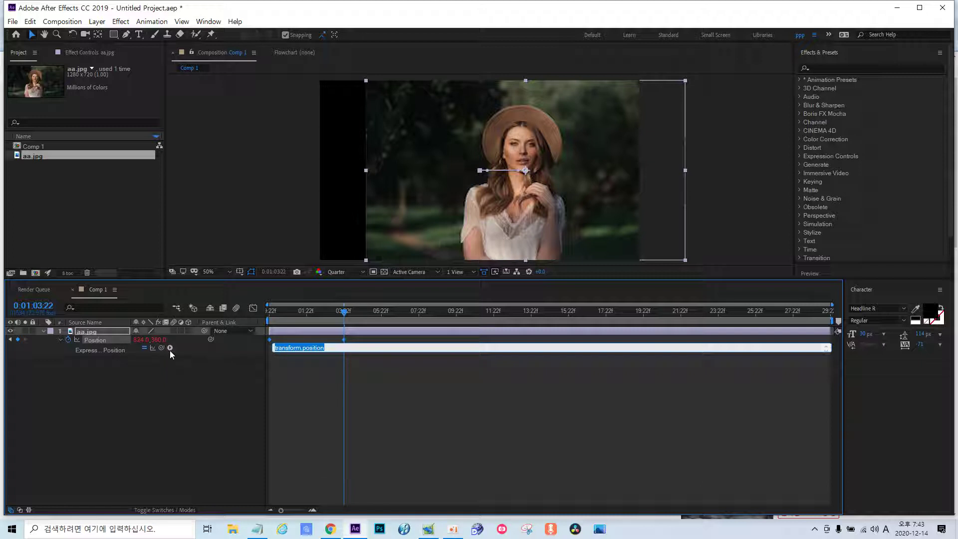
pyautogui.click(333, 349)
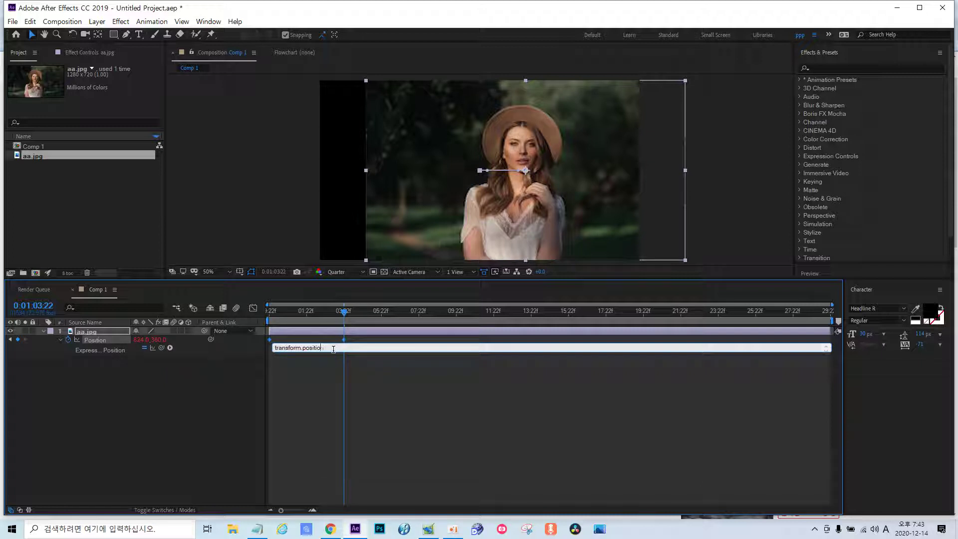
pyautogui.press('BackSpace')
pyautogui.press('BackSpace')
pyautogui.press('BackSpace')
pyautogui.write('loopOut()')
pyautogui.click(215, 390)
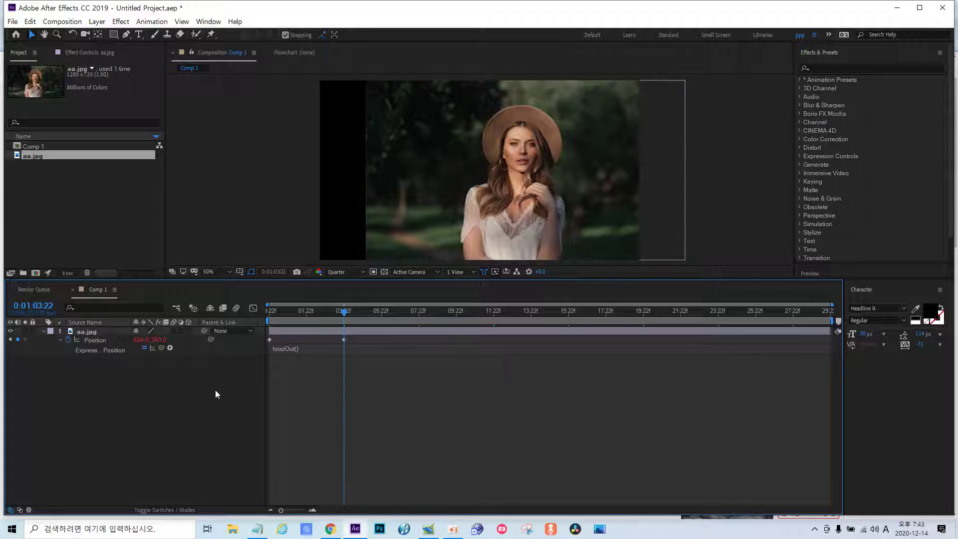
# Play briefly, then scrub the timeline to check the photo's looping position.
pyautogui.press('space')
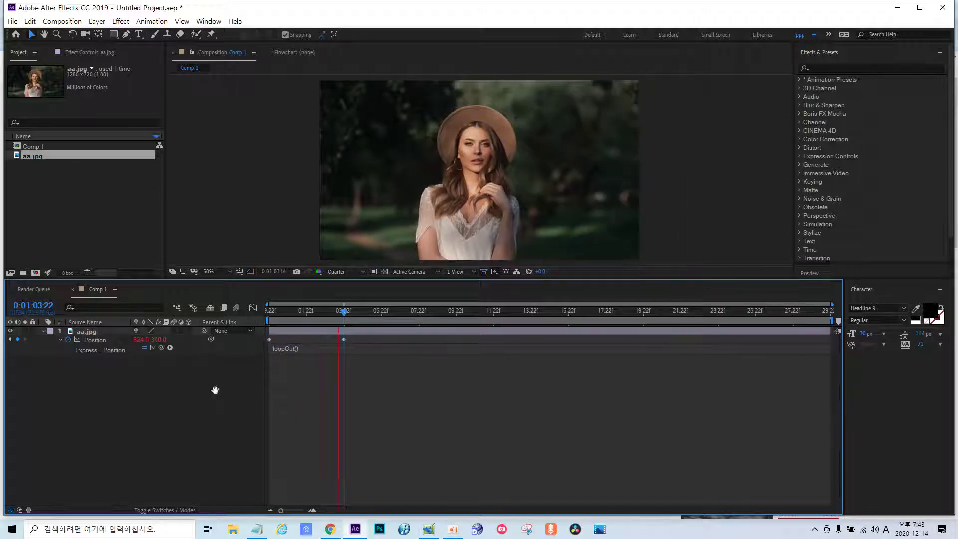
pyautogui.press('space')
pyautogui.press('space')
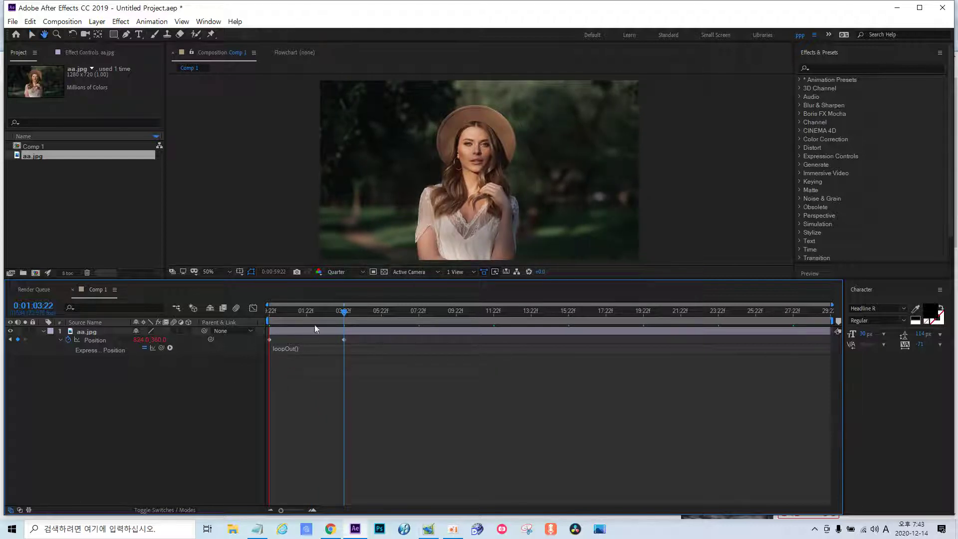
pyautogui.moveTo(344, 314)
pyautogui.mouseDown()
pyautogui.moveTo(537, 308)
pyautogui.moveTo(753, 324)
pyautogui.mouseUp()
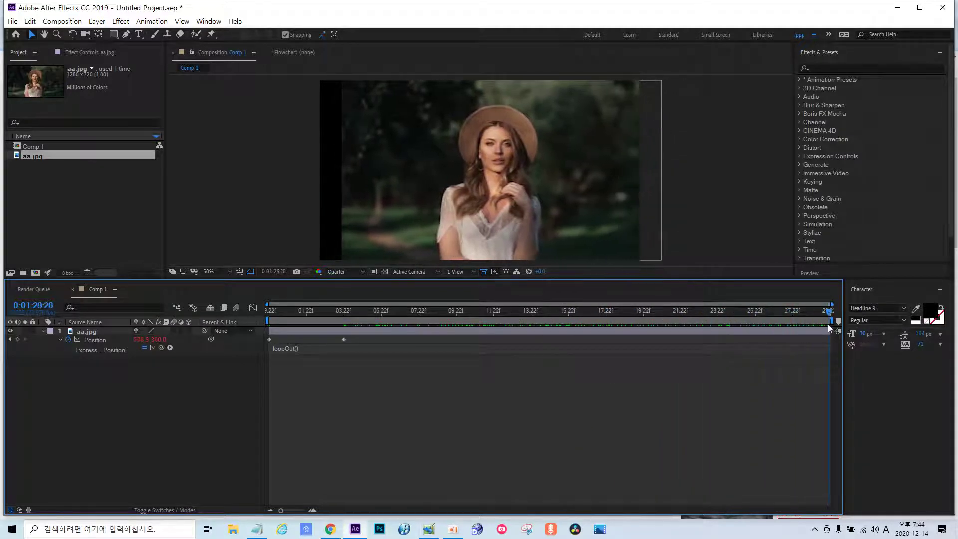
pyautogui.moveTo(752, 325)
pyautogui.mouseDown()
pyautogui.moveTo(291, 331)
pyautogui.moveTo(385, 328)
pyautogui.mouseUp()
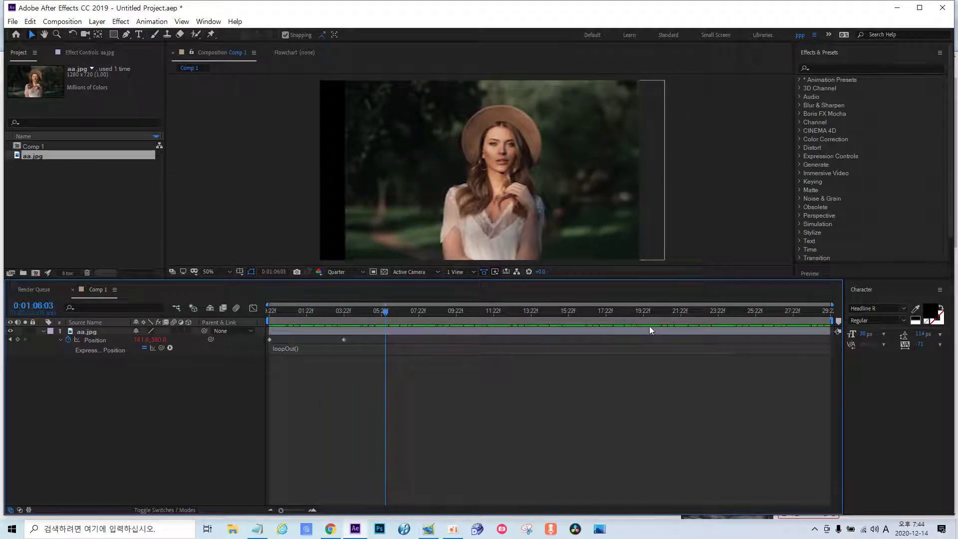
# Set the preview resolution to Full, scrub through the loop, and return to the comp start.
pyautogui.click(329, 274)
pyautogui.click(334, 281)
pyautogui.moveTo(385, 316); pyautogui.dragTo(627, 322)
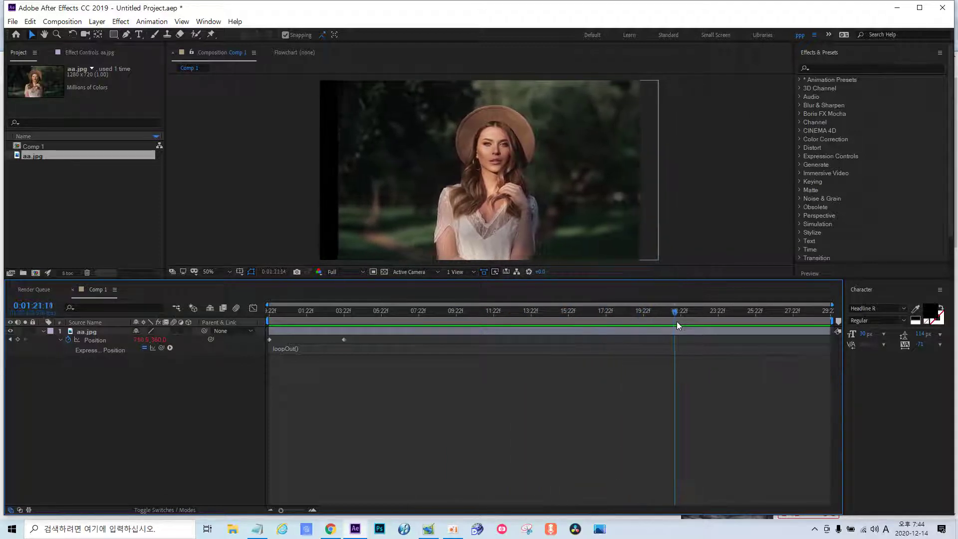
pyautogui.moveTo(627, 322); pyautogui.dragTo(553, 325)
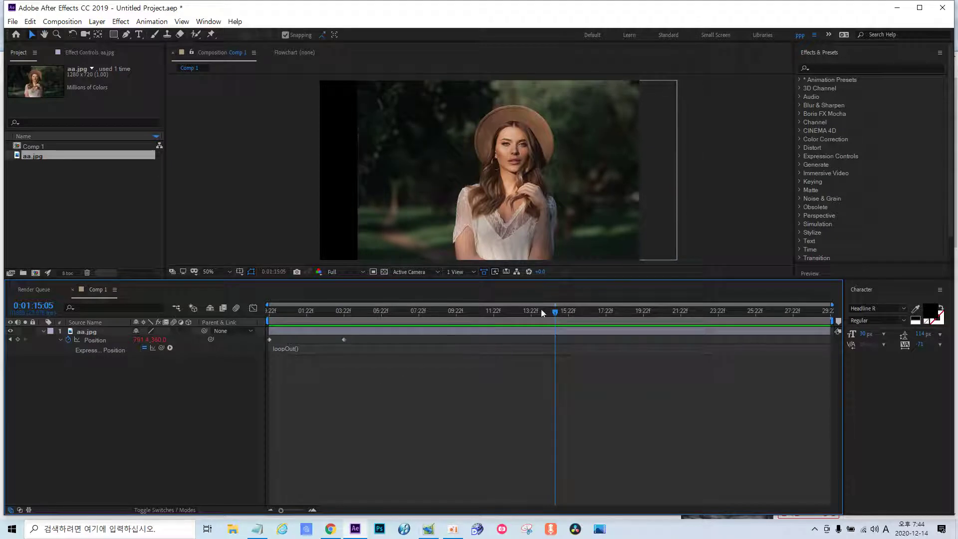
pyautogui.moveTo(553, 312)
pyautogui.mouseDown()
pyautogui.moveTo(295, 321)
pyautogui.moveTo(526, 319)
pyautogui.mouseUp()
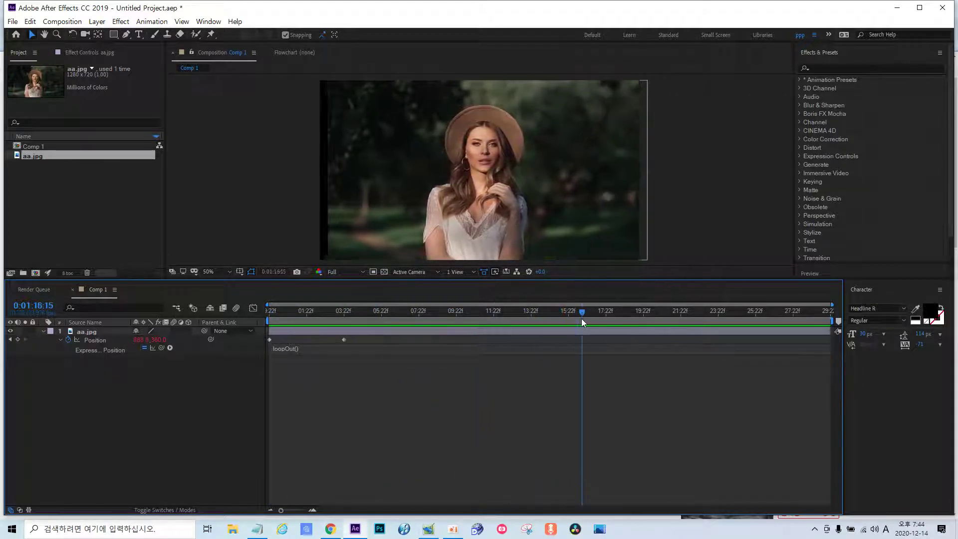
pyautogui.moveTo(434, 323); pyautogui.dragTo(250, 331)
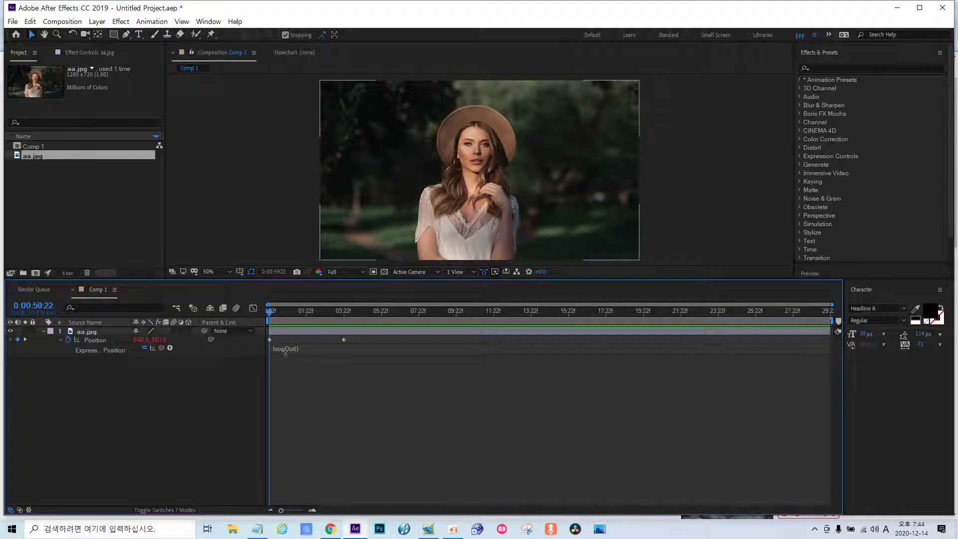
# Copy loopOut("offset") from the expression notes.
pyautogui.click(297, 352)
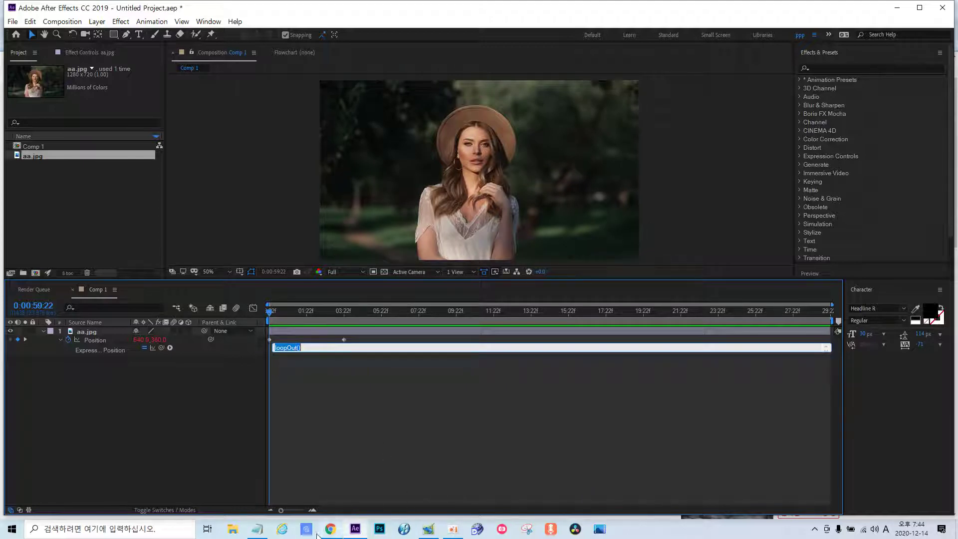
pyautogui.click(257, 530)
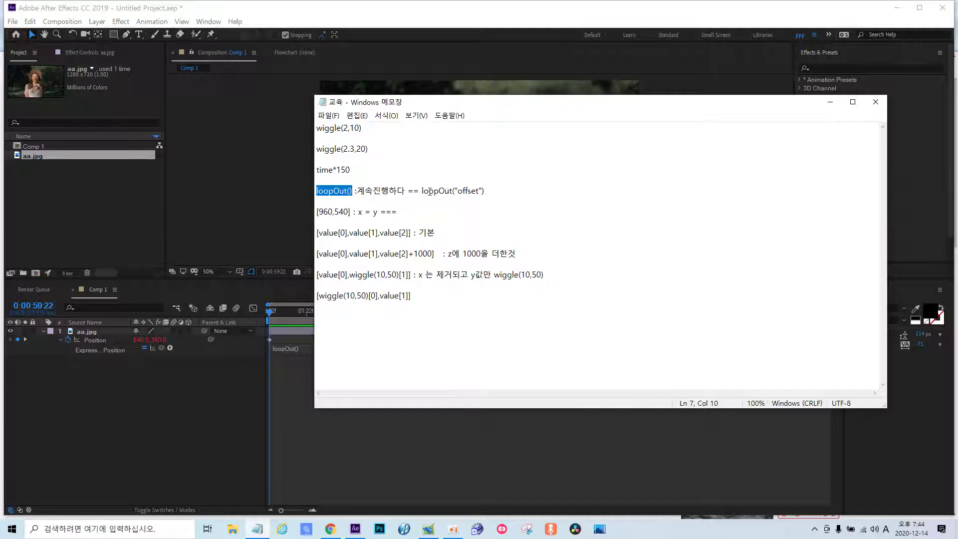
pyautogui.moveTo(422, 191); pyautogui.dragTo(485, 191)
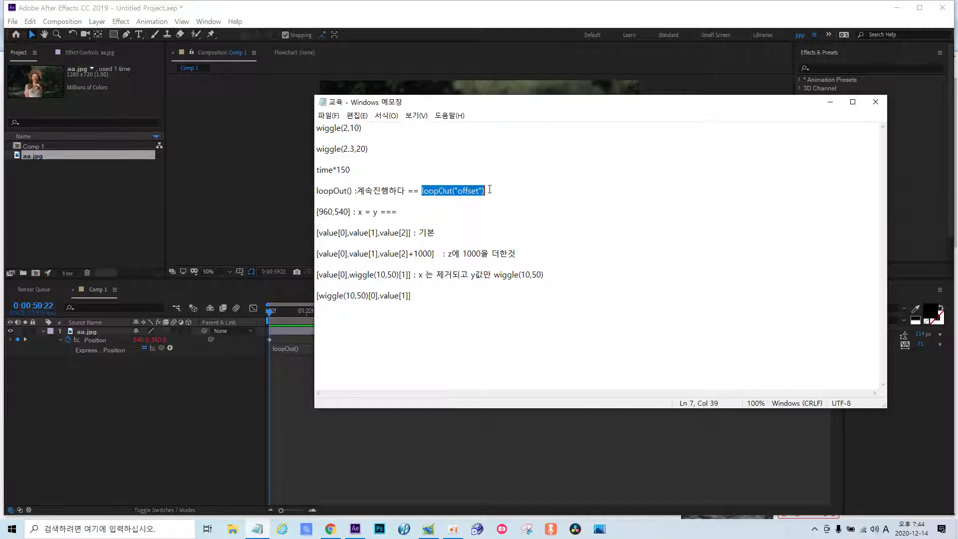
pyautogui.rightClick(475, 194)
pyautogui.click(504, 225)
pyautogui.click(831, 102)
# Replace the Position expression with loopOut("offset") and scrub ahead to watch the drift.
pyautogui.click(303, 347)
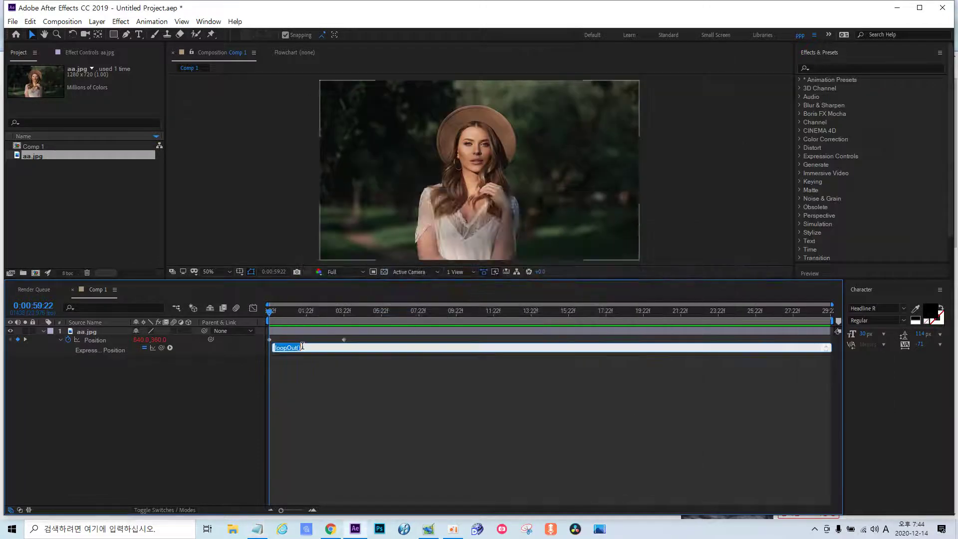
pyautogui.press('BackSpace')
pyautogui.hotkey('ctrl', 'v')
pyautogui.click(234, 382)
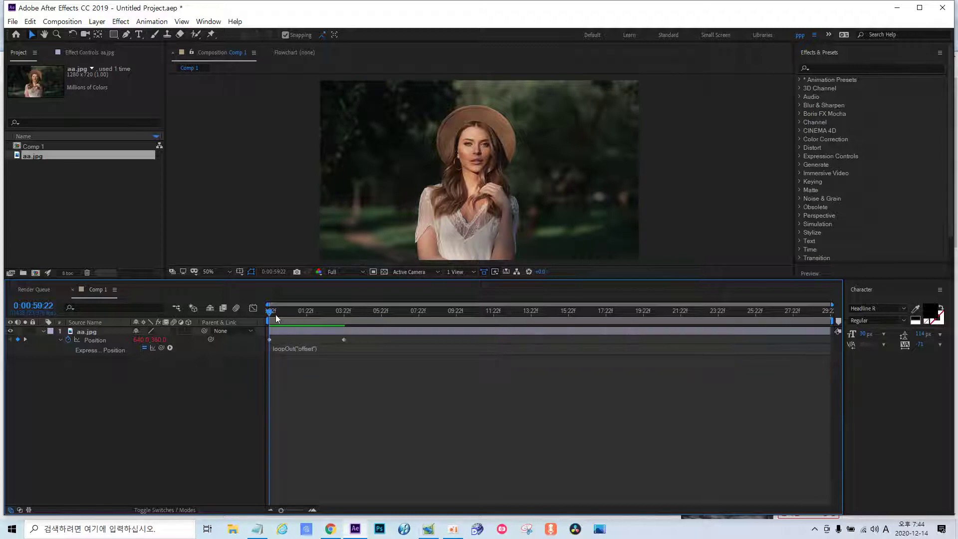
pyautogui.moveTo(269, 312)
pyautogui.mouseDown()
pyautogui.moveTo(508, 319)
pyautogui.moveTo(278, 317)
pyautogui.moveTo(492, 322)
pyautogui.moveTo(247, 328)
pyautogui.mouseUp()
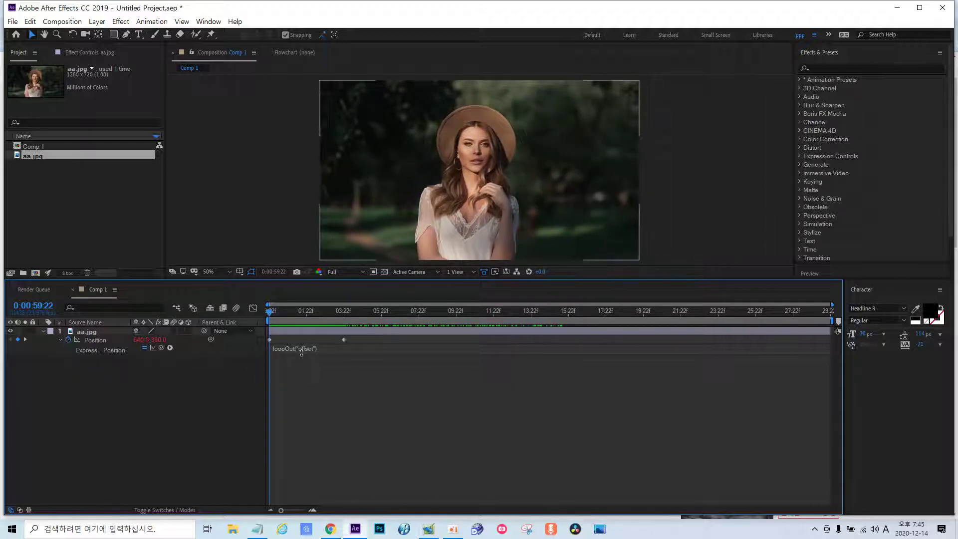
# Go to the [value[0],value[1],value[2]+1000] line in the notes and select its value[0 entry.
pyautogui.click(257, 529)
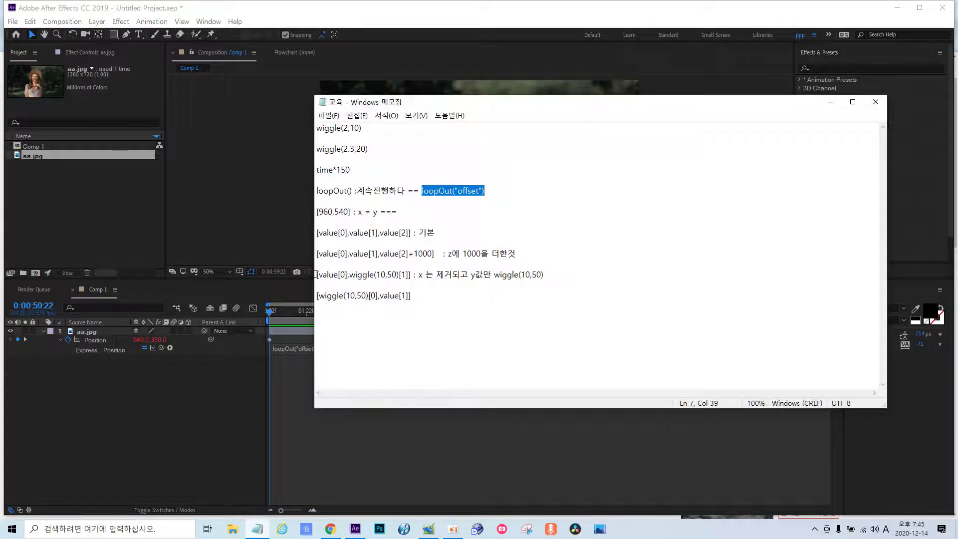
pyautogui.click(394, 212)
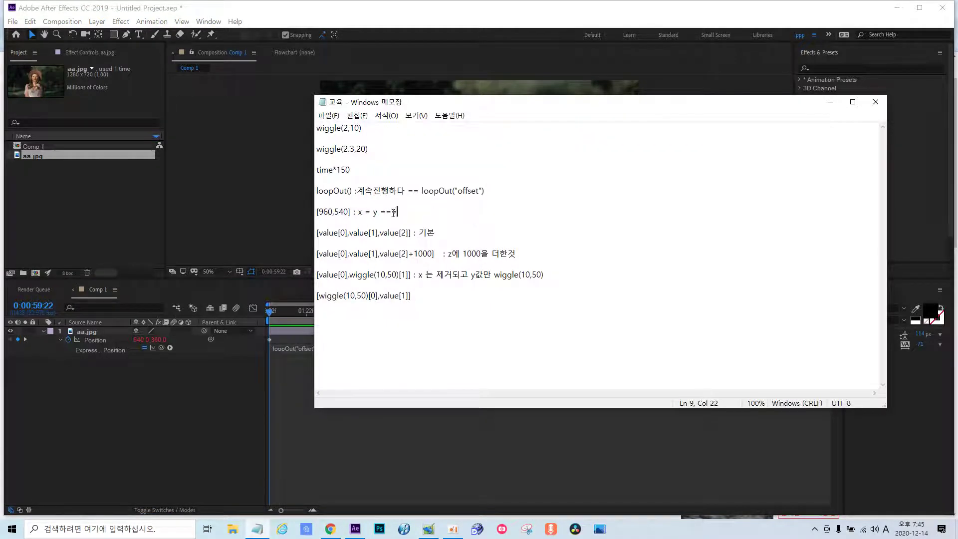
pyautogui.click(350, 193)
pyautogui.click(317, 253)
pyautogui.moveTo(319, 254); pyautogui.dragTo(345, 254)
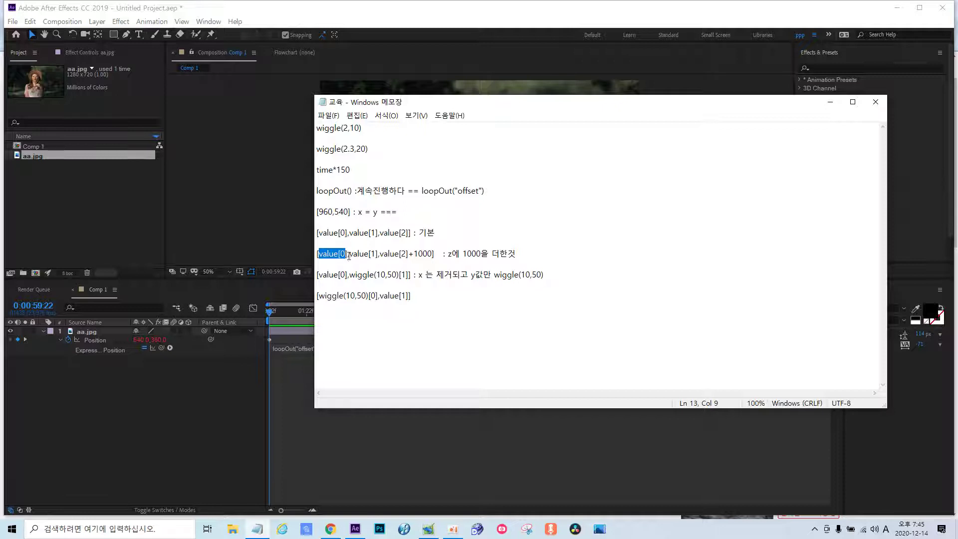
# Quit After Effects without saving, close the YouTube browser window, and relaunch After Effects.
pyautogui.click(949, 7)
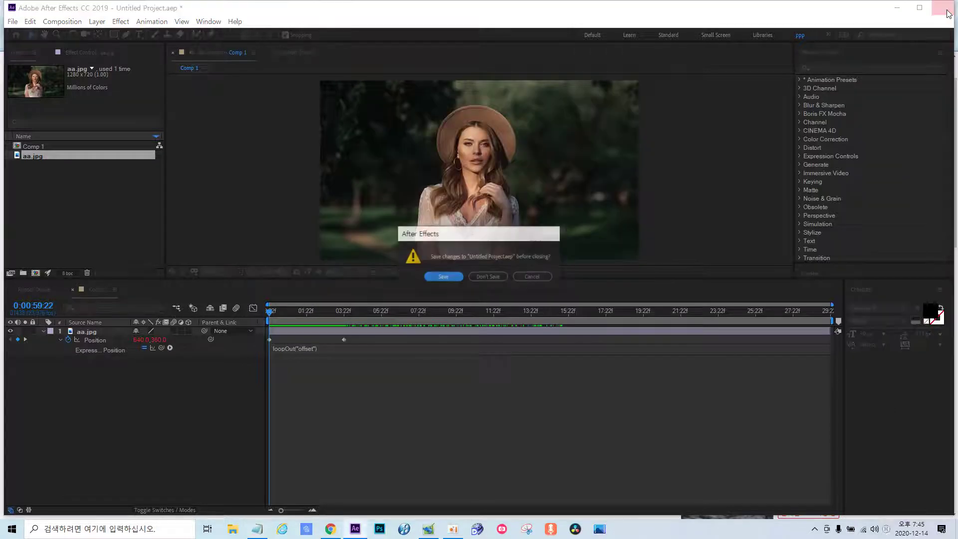
pyautogui.click(490, 277)
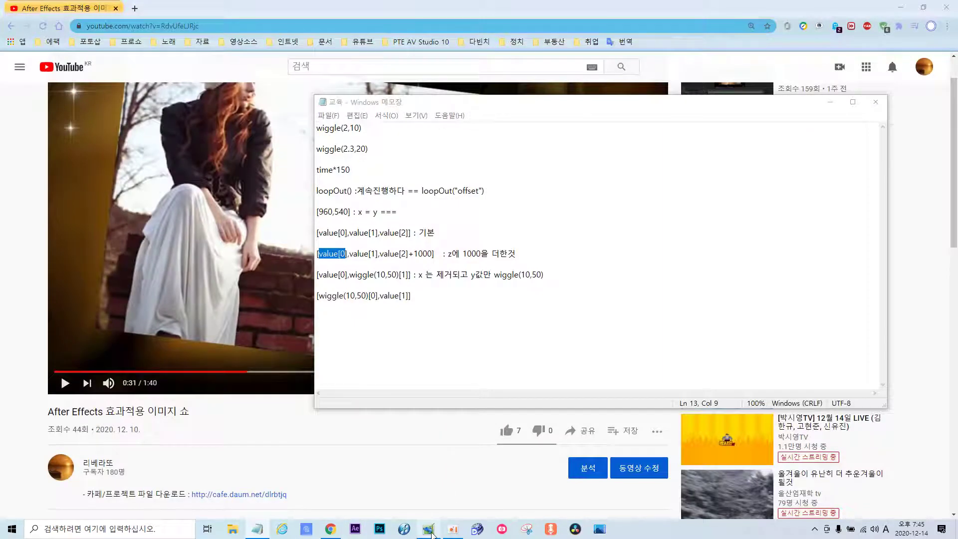
pyautogui.click(435, 533)
pyautogui.click(949, 7)
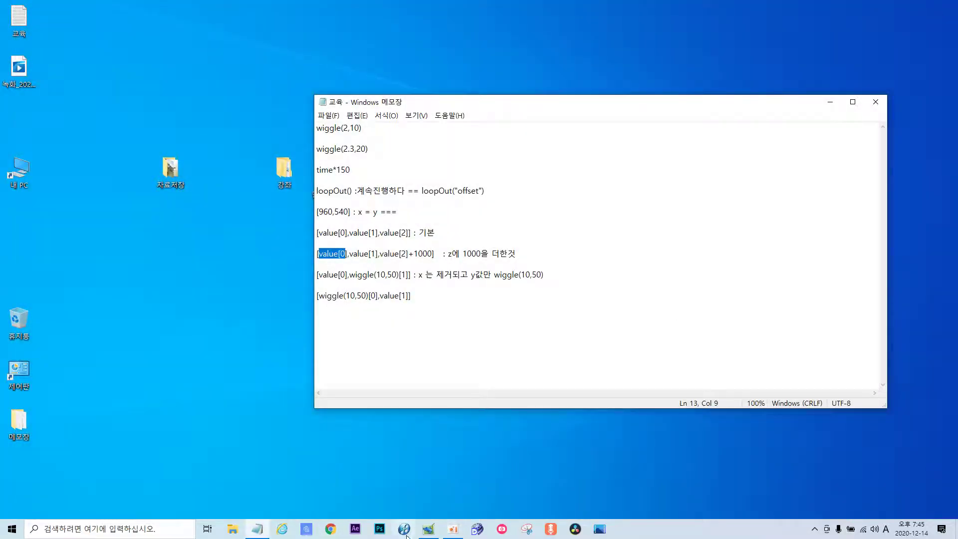
pyautogui.click(362, 512)
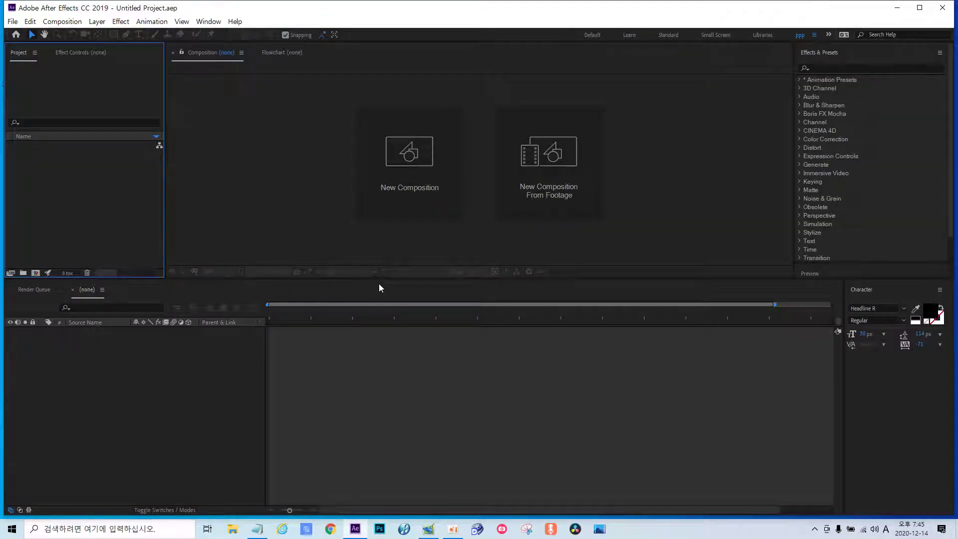
# Create Comp 1 with default settings, import aaa.jpg, and add it as a layer.
pyautogui.click(421, 190)
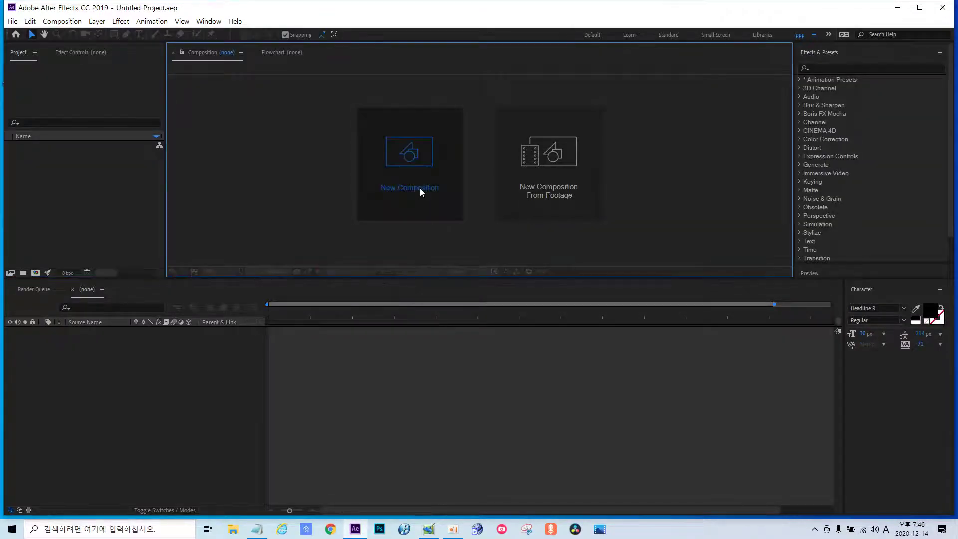
pyautogui.click(590, 416)
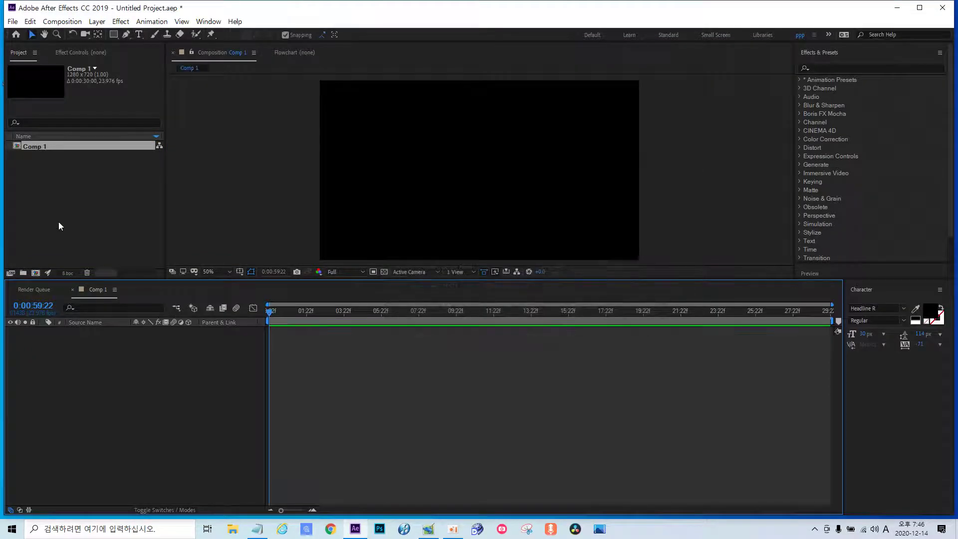
pyautogui.rightClick(39, 204)
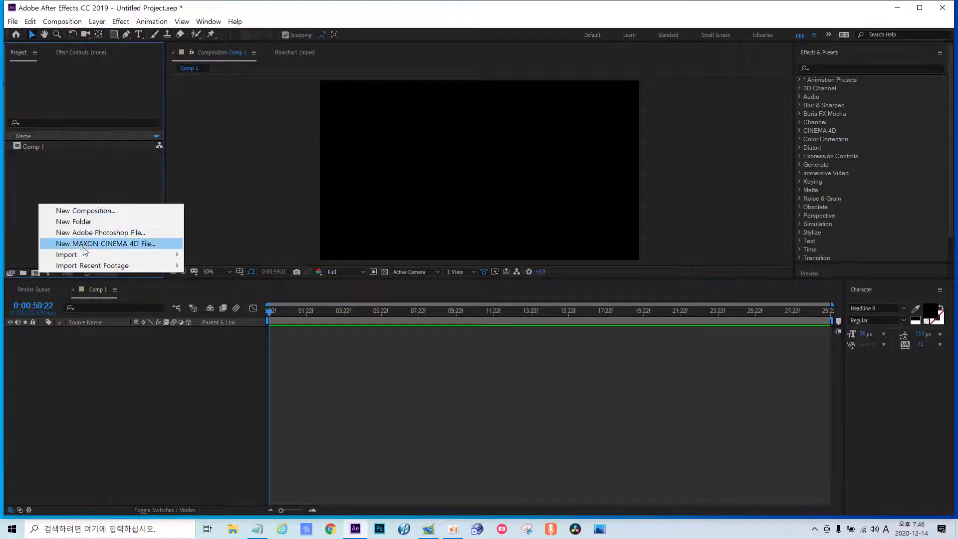
pyautogui.moveTo(82, 254)
pyautogui.click(223, 253)
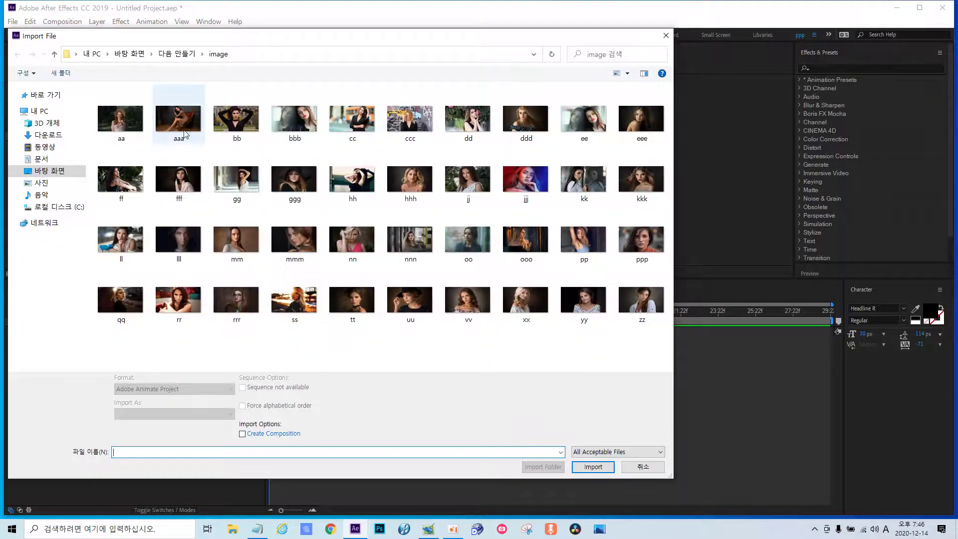
pyautogui.doubleClick(183, 129)
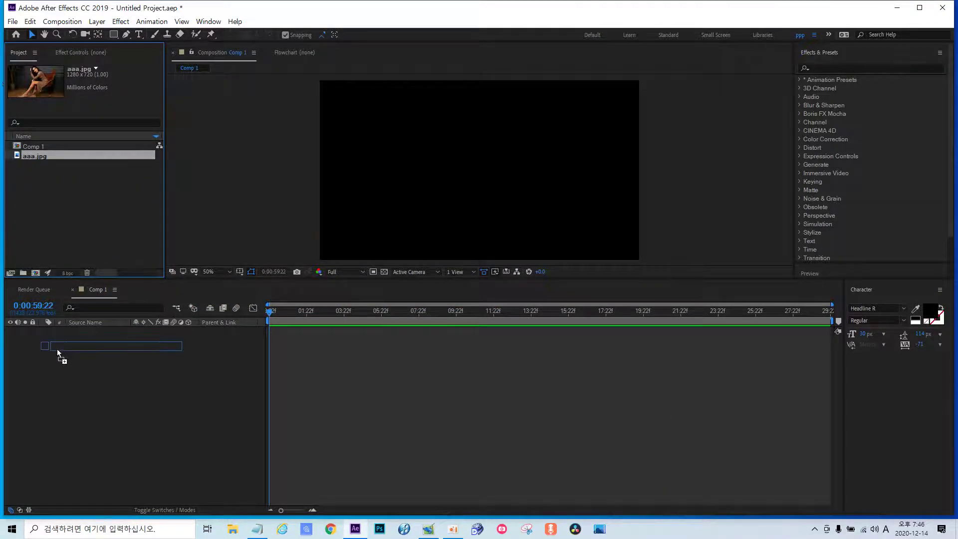
pyautogui.moveTo(29, 158); pyautogui.dragTo(57, 349)
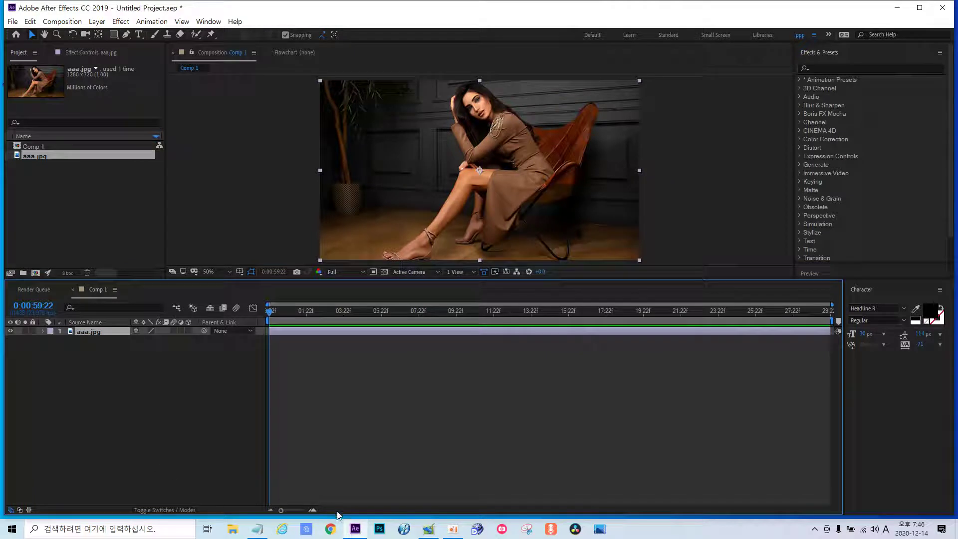
# Make the aaa.jpg layer 3D.
pyautogui.click(266, 534)
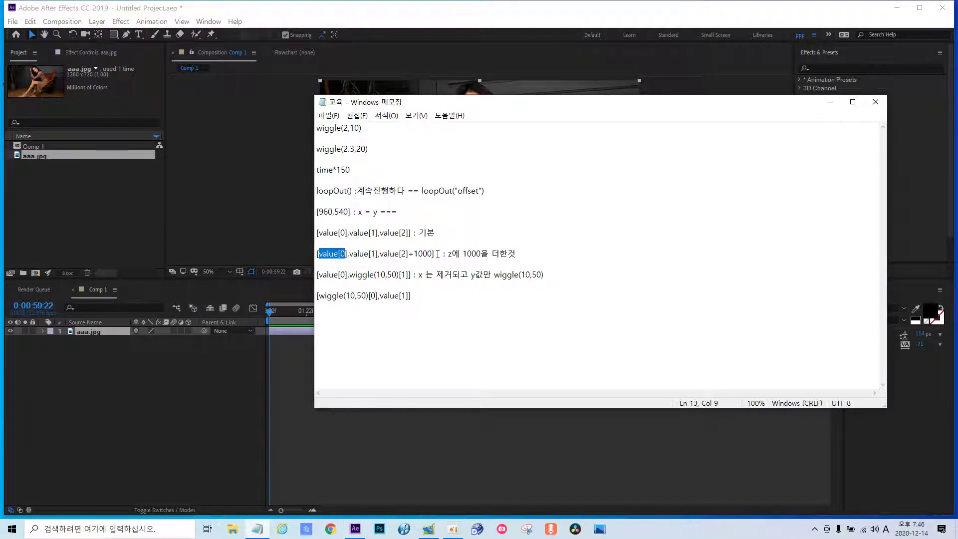
pyautogui.click(438, 254)
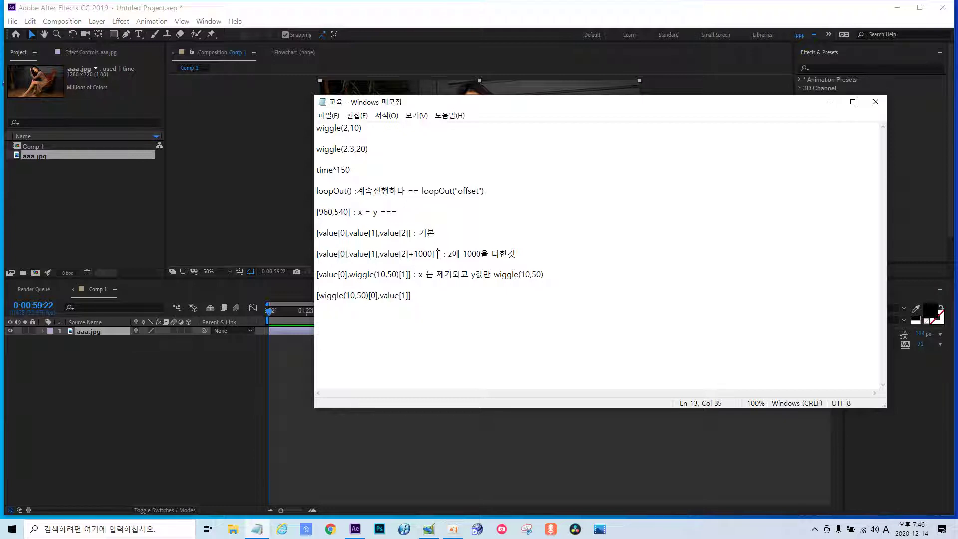
pyautogui.click(189, 331)
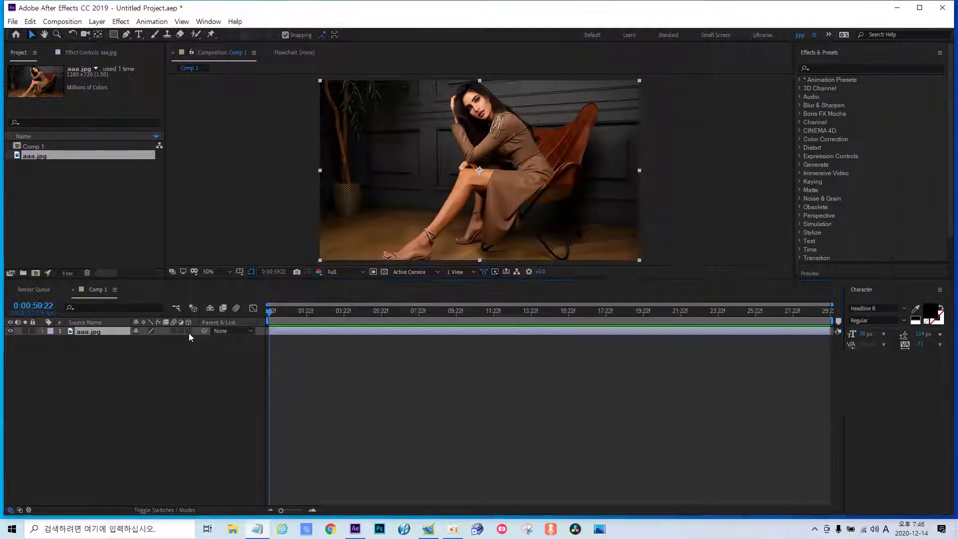
pyautogui.click(257, 530)
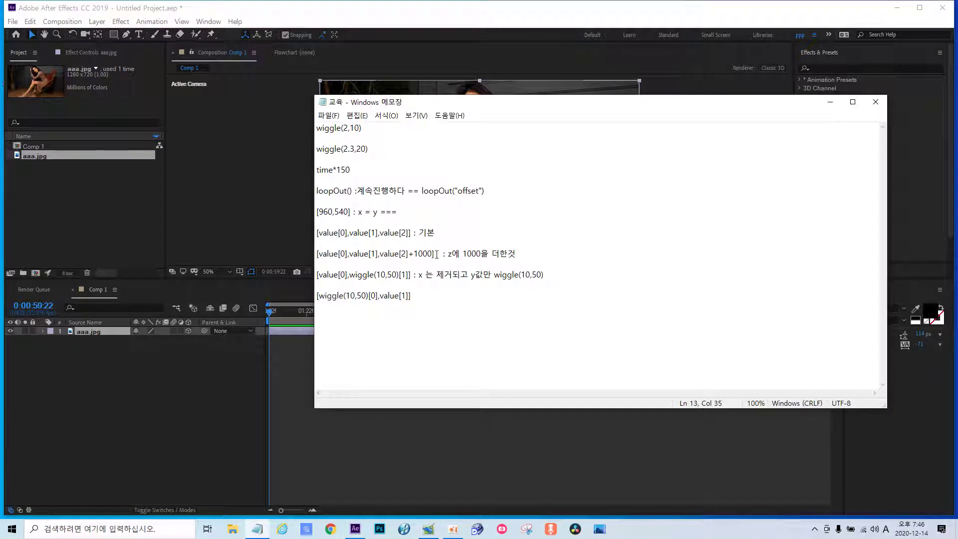
# Highlight the value[0], value[1] and value[2]+1000 parts of the +1000 example in the notes.
pyautogui.moveTo(438, 254); pyautogui.dragTo(314, 256)
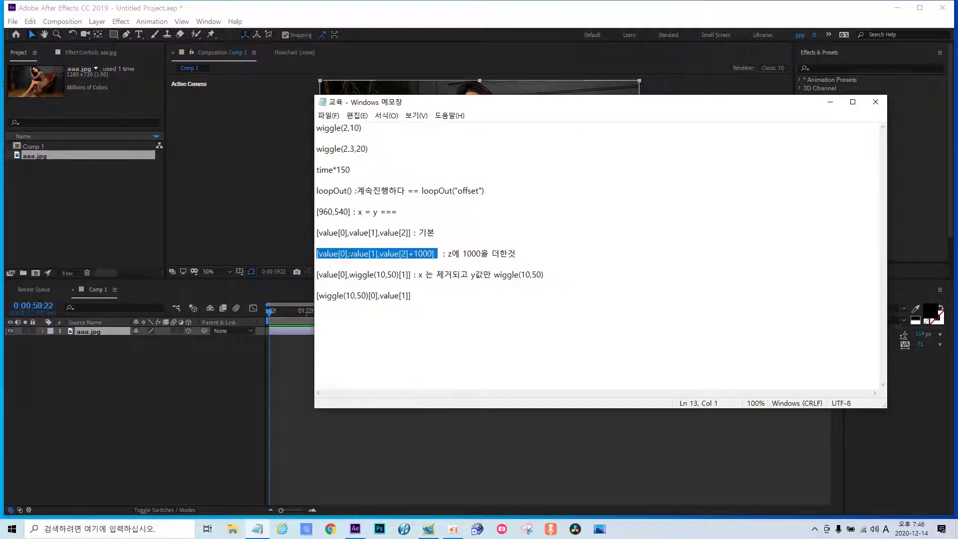
pyautogui.click(584, 286)
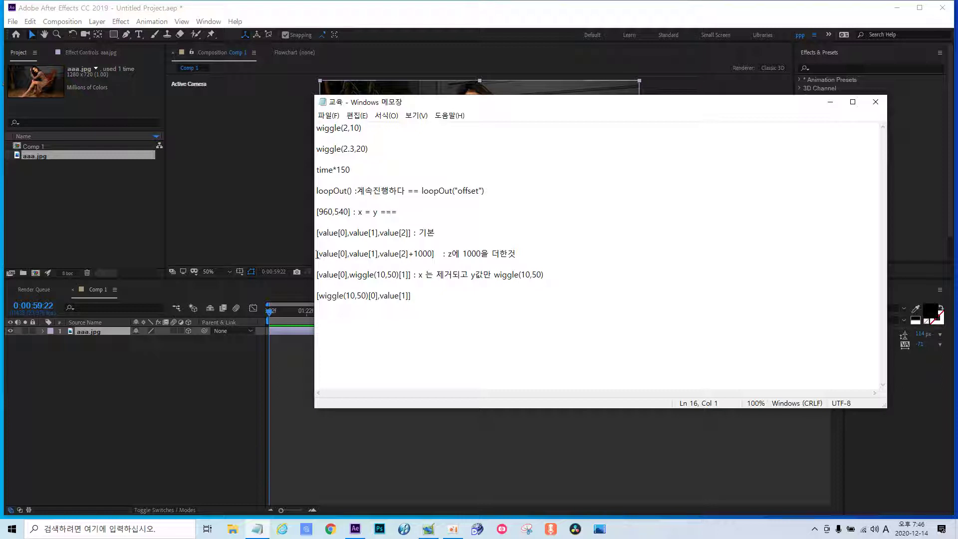
pyautogui.moveTo(317, 254); pyautogui.dragTo(348, 255)
pyautogui.click(377, 270)
pyautogui.moveTo(350, 253); pyautogui.dragTo(377, 254)
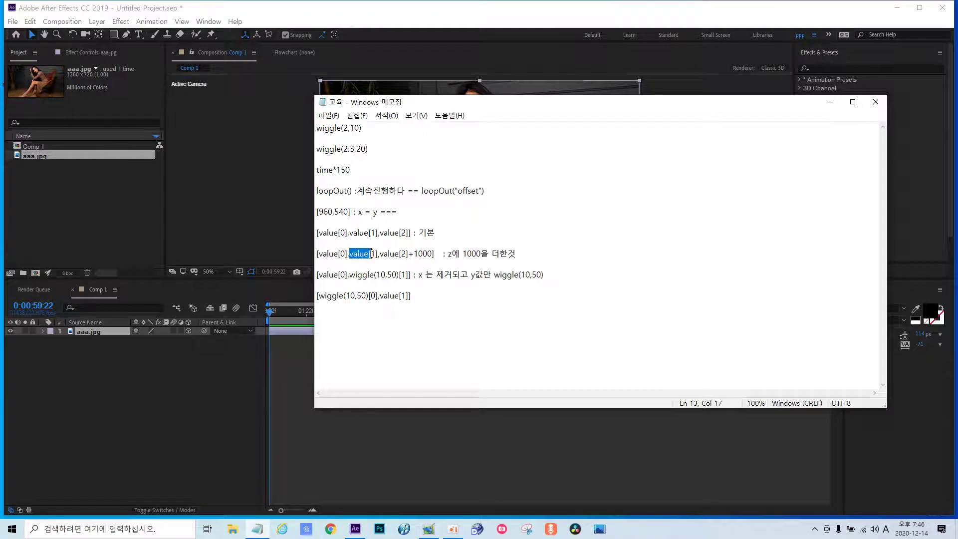
pyautogui.click(402, 266)
pyautogui.moveTo(380, 253); pyautogui.dragTo(439, 255)
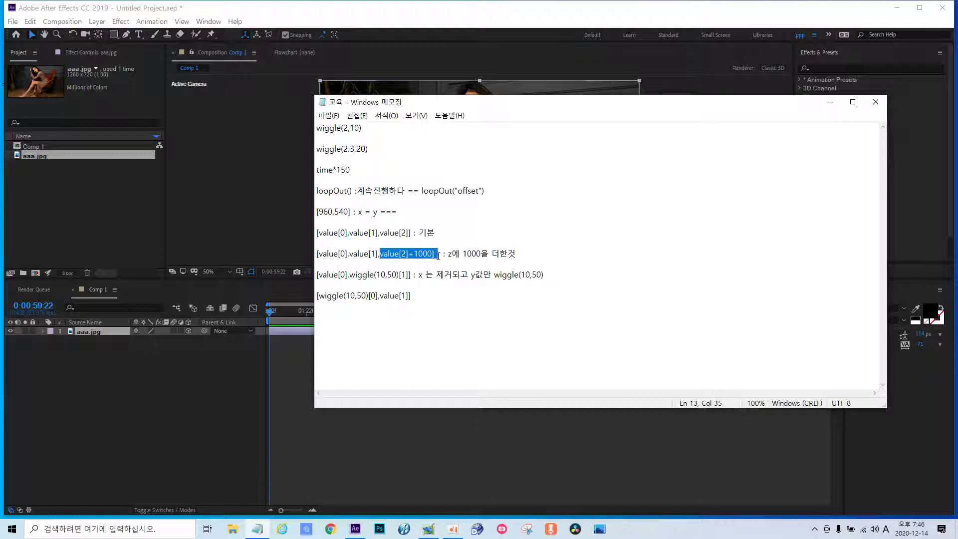
# Copy the basic [value[0],value[1],value[2]] line and minimize Notepad.
pyautogui.click(414, 233)
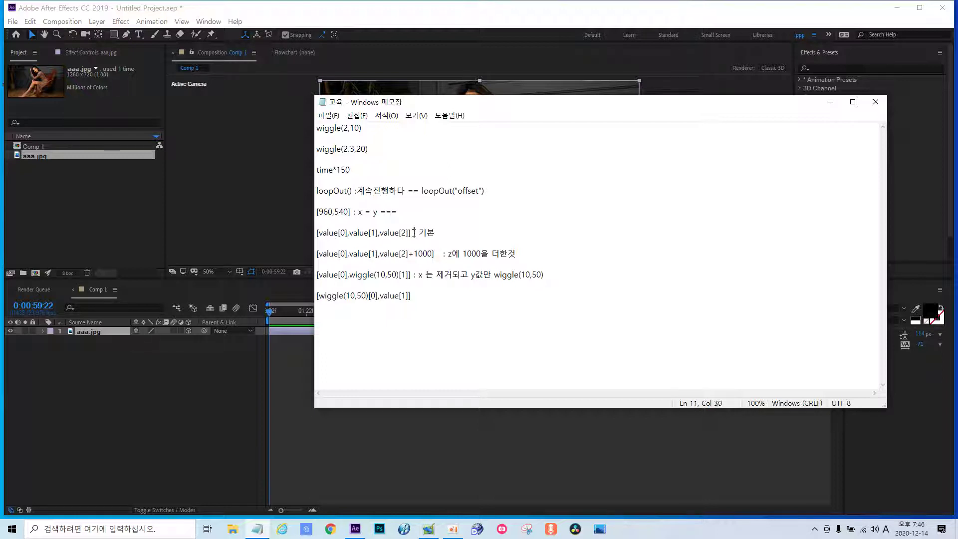
pyautogui.moveTo(414, 233); pyautogui.dragTo(317, 233)
pyautogui.rightClick(365, 234)
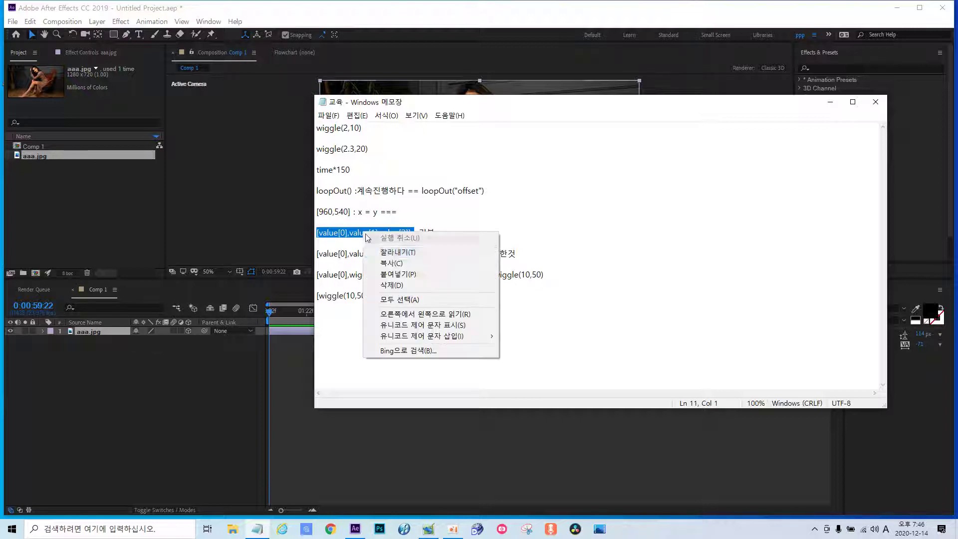
pyautogui.click(391, 263)
pyautogui.click(637, 266)
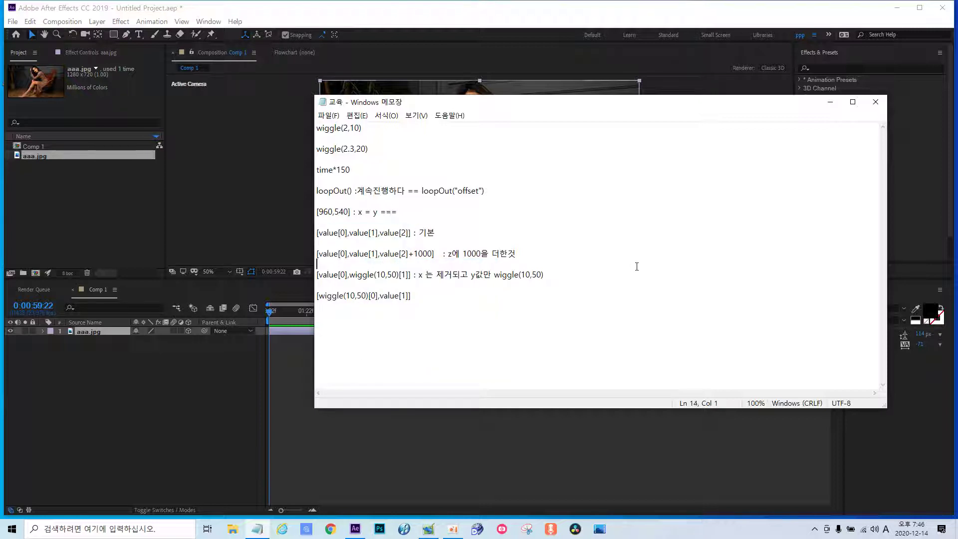
pyautogui.click(831, 102)
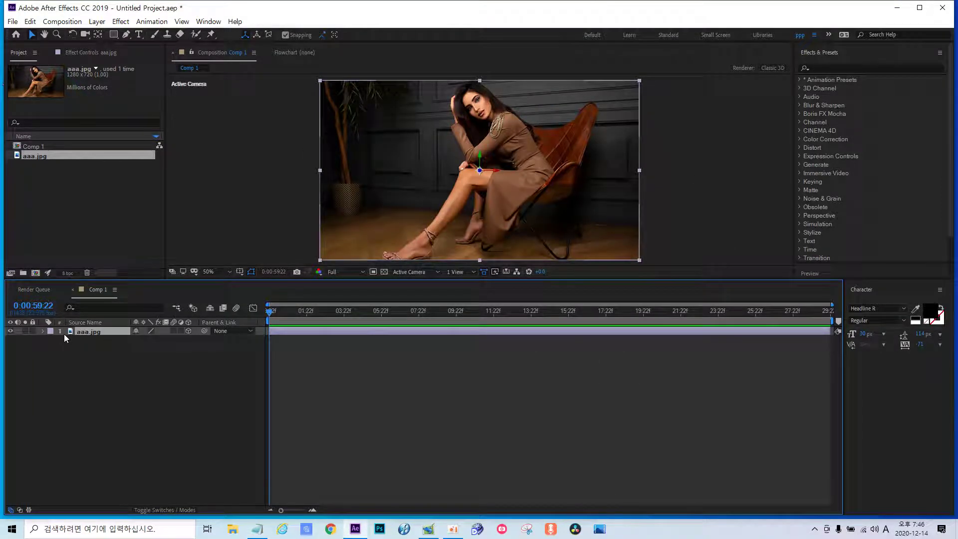
# Set aaa.jpg's Position expression to the pasted [value[0],value[1],value[2]].
pyautogui.press('p')
pyautogui.keyDown('alt'); pyautogui.click(68, 340); pyautogui.keyUp('alt')
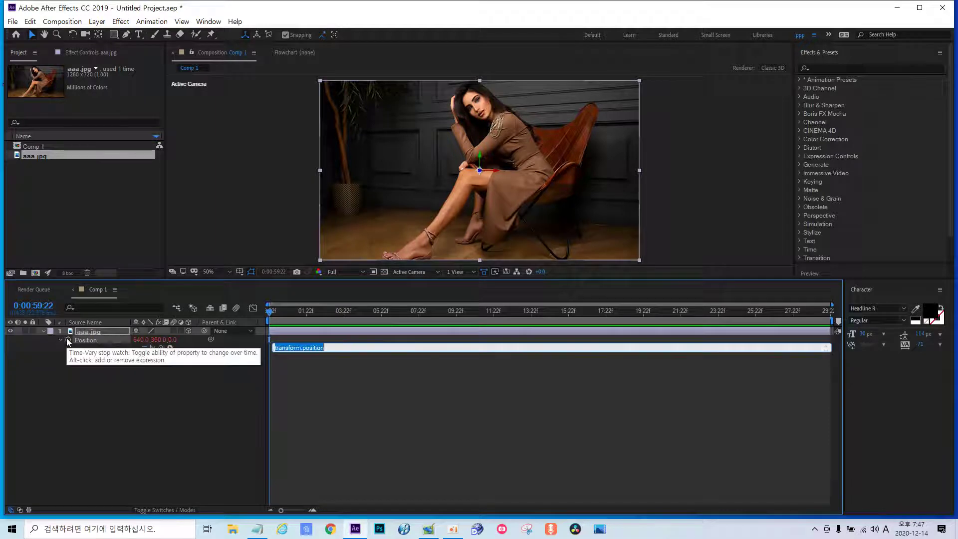
pyautogui.click(332, 348)
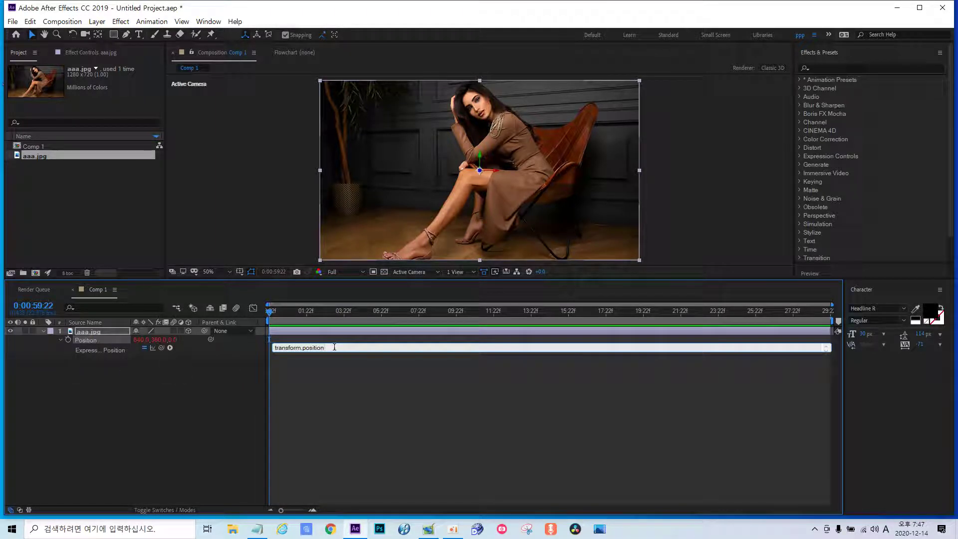
pyautogui.press('BackSpace')
pyautogui.press('BackSpace')
pyautogui.press('BackSpace')
pyautogui.hotkey('ctrl', 'v')
pyautogui.click(211, 378)
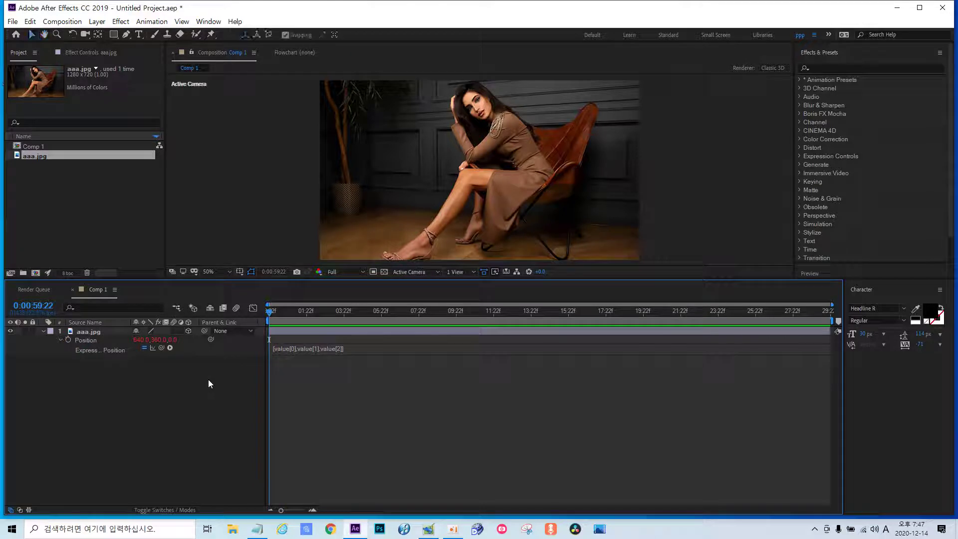
# Append +1000 to value[2] in the Position expression and commit it.
pyautogui.click(340, 350)
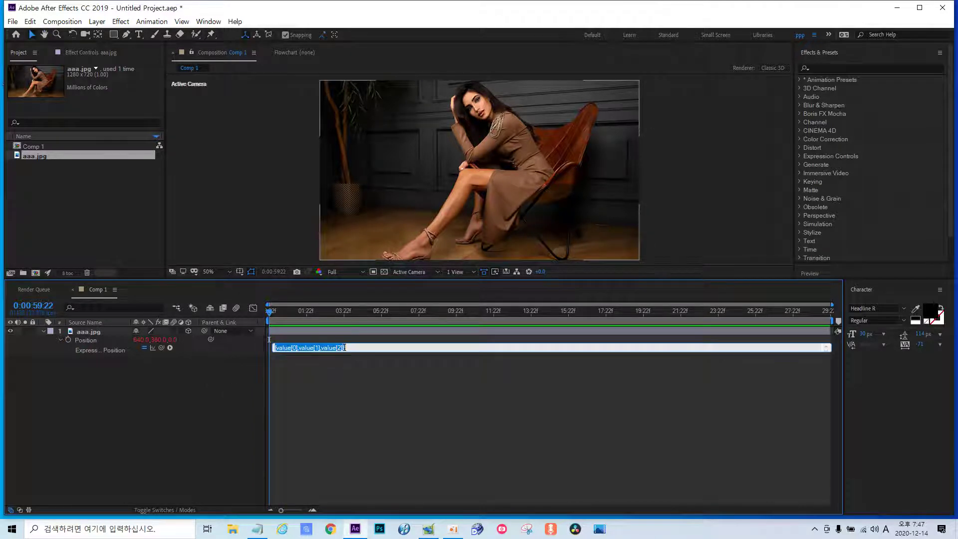
pyautogui.press('Right')
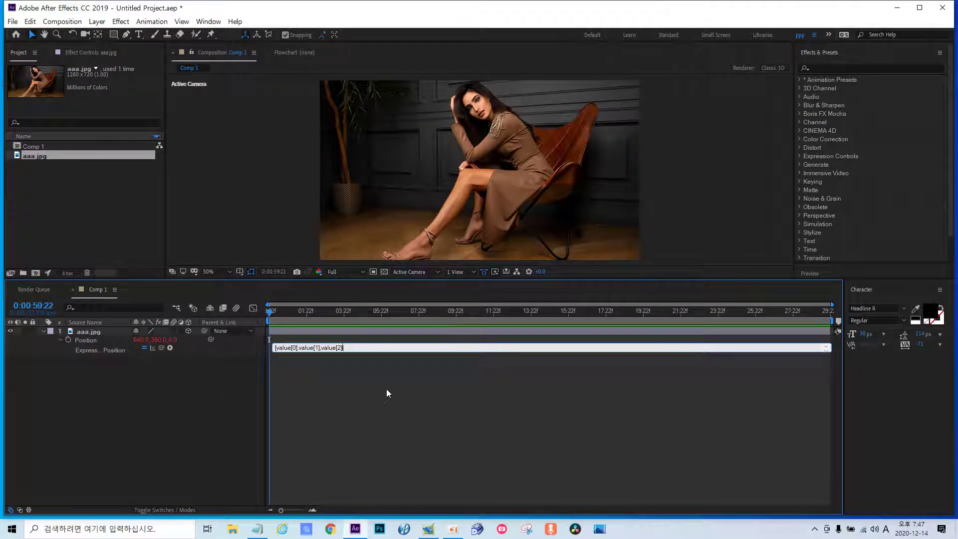
pyautogui.write('+')
pyautogui.write('1000')
pyautogui.click(193, 430)
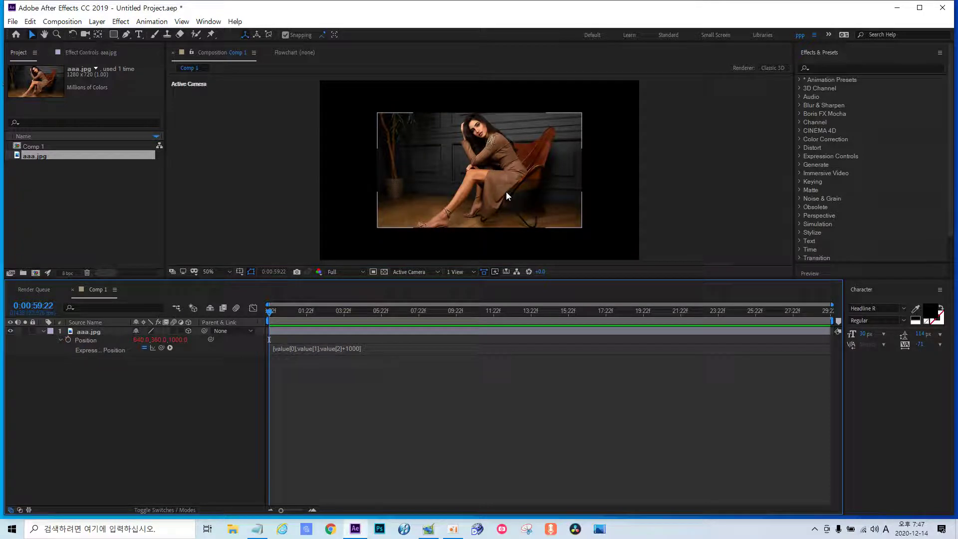
pyautogui.click(522, 394)
pyautogui.click(429, 528)
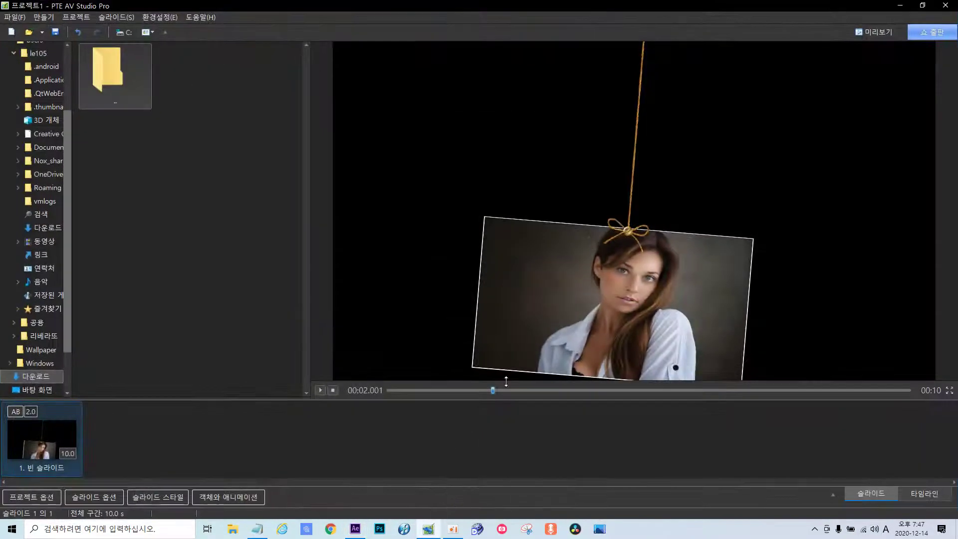
# Insert a blank second slide in PTE AV Studio.
pyautogui.rightClick(48, 446)
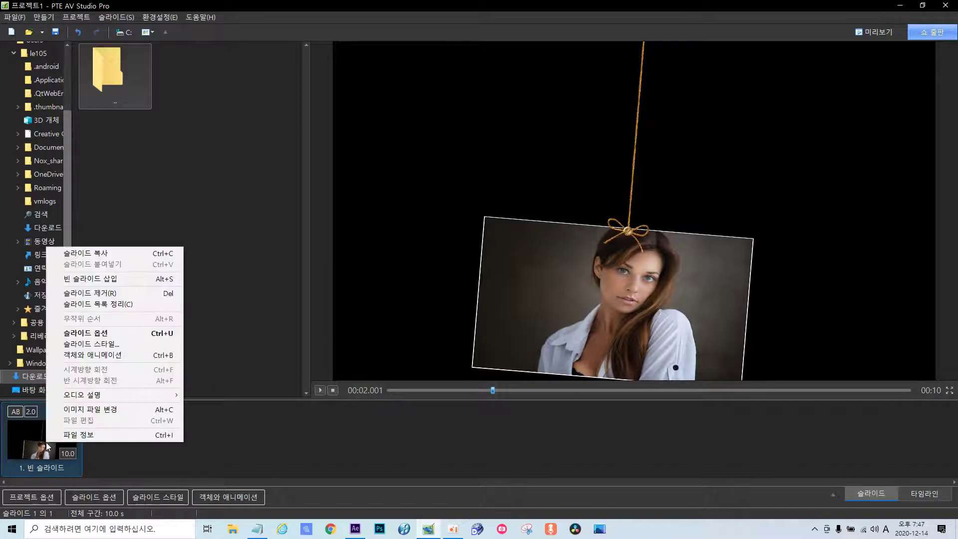
pyautogui.click(172, 458)
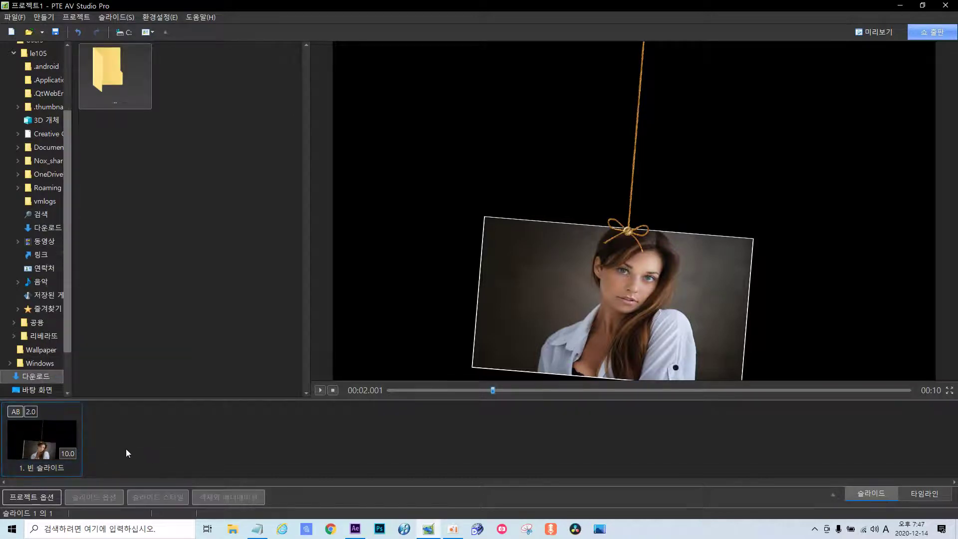
pyautogui.rightClick(126, 448)
pyautogui.click(185, 296)
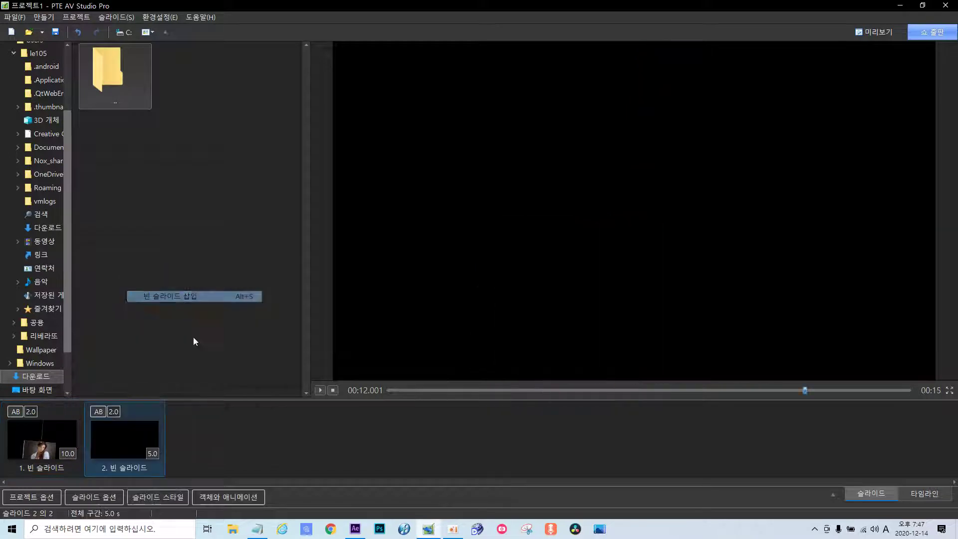
# Add photo a to the second slide and drag its Z move back to 22.
pyautogui.click(220, 498)
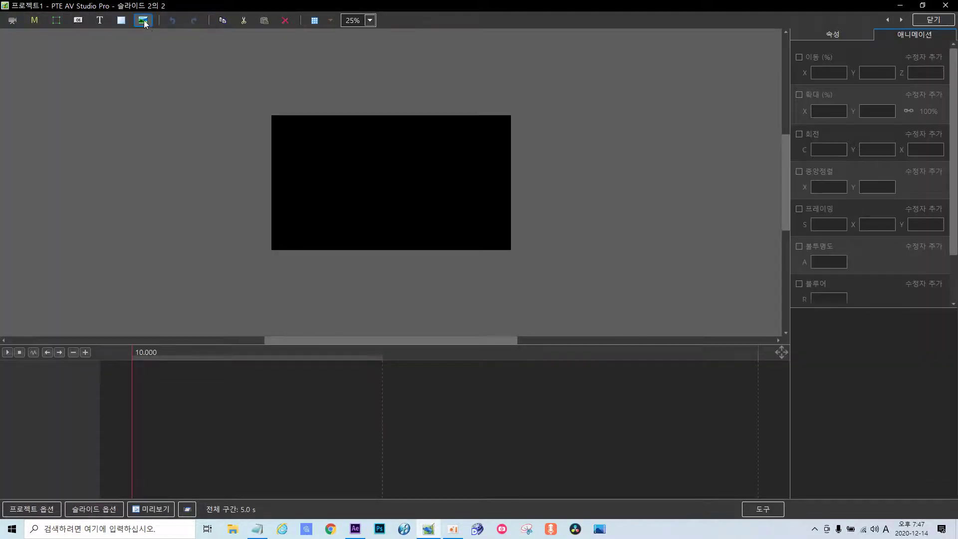
pyautogui.click(145, 24)
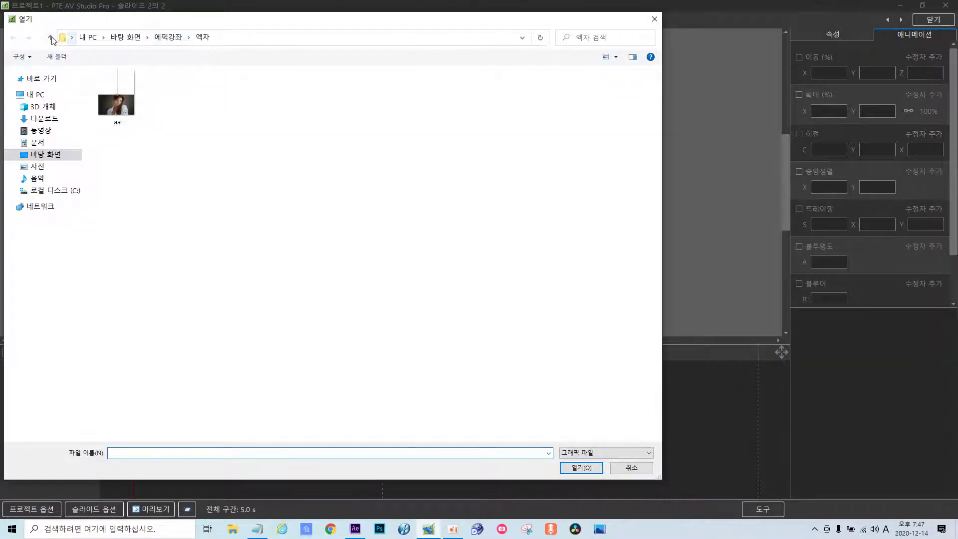
pyautogui.click(50, 38)
pyautogui.click(110, 101)
pyautogui.doubleClick(109, 101)
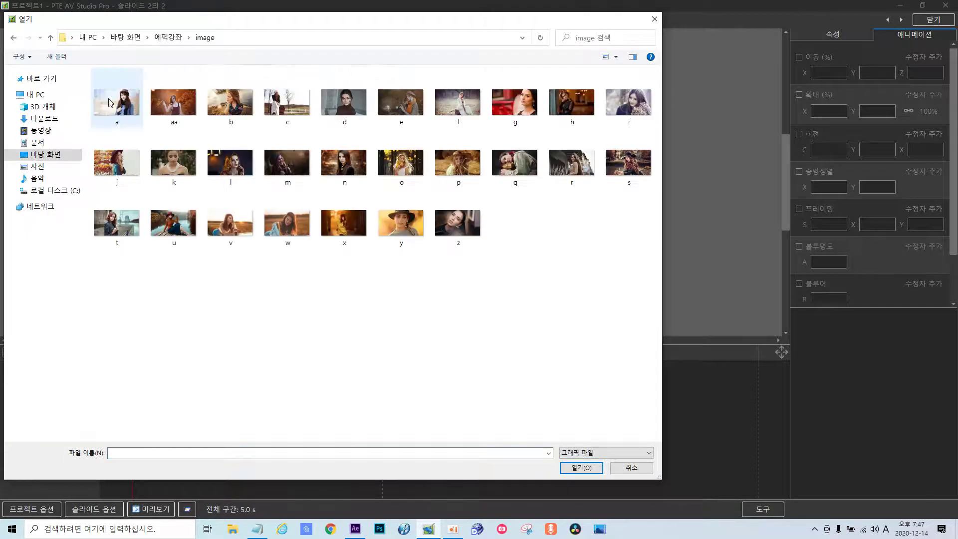
pyautogui.doubleClick(114, 99)
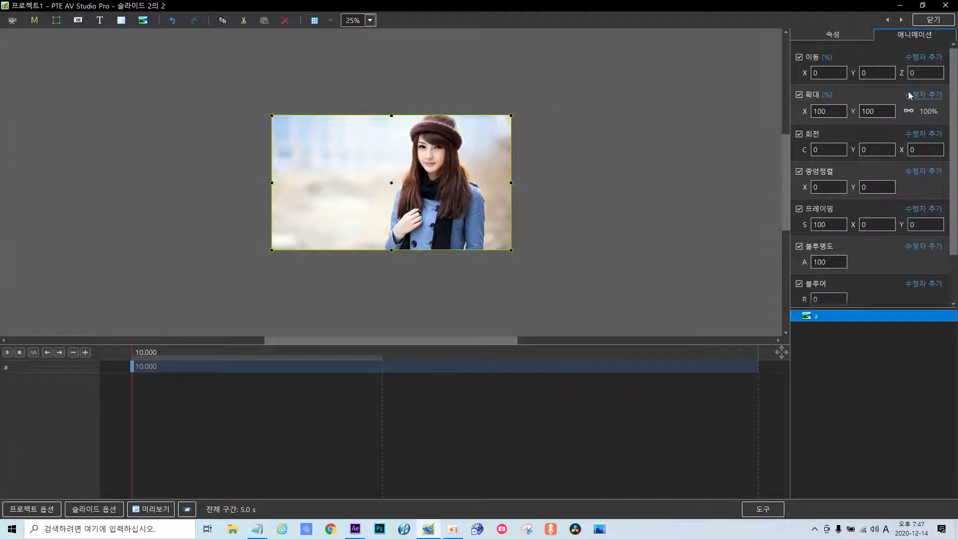
pyautogui.moveTo(916, 73)
pyautogui.mouseDown()
pyautogui.moveTo(930, 68)
pyautogui.moveTo(894, 80)
pyautogui.moveTo(911, 89)
pyautogui.mouseUp()
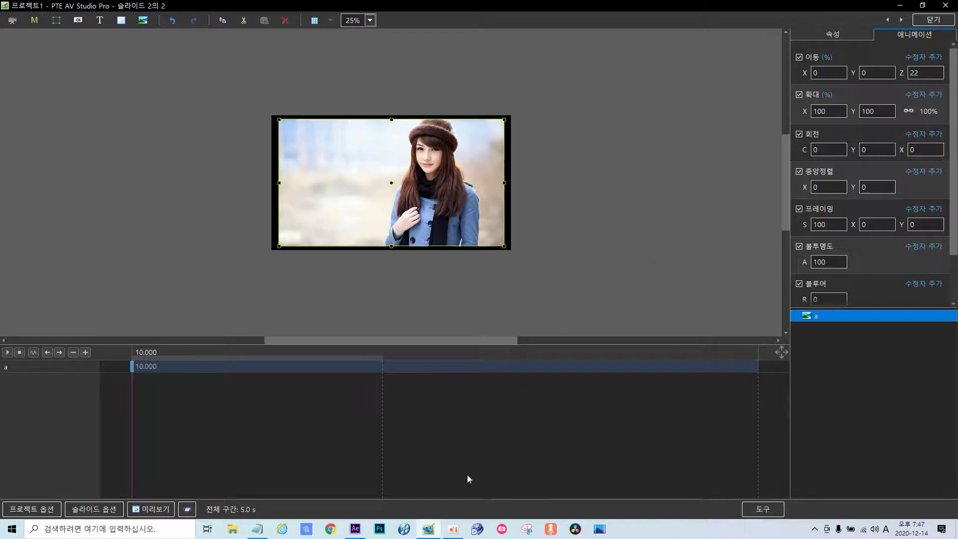
pyautogui.click(355, 529)
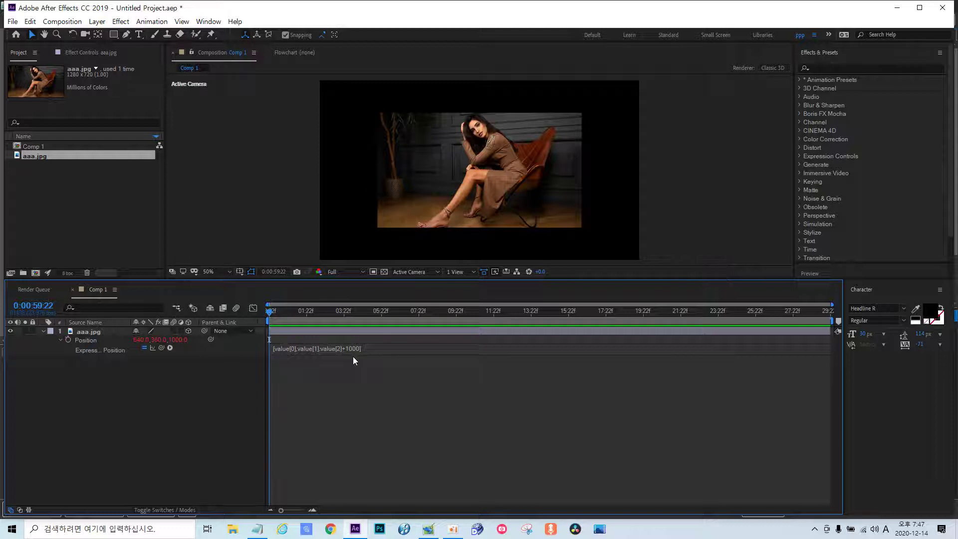
# Insert +300 after value[0], making the expression [value[0]+300,value[1],value[2]+1000].
pyautogui.click(296, 348)
pyautogui.click(295, 348)
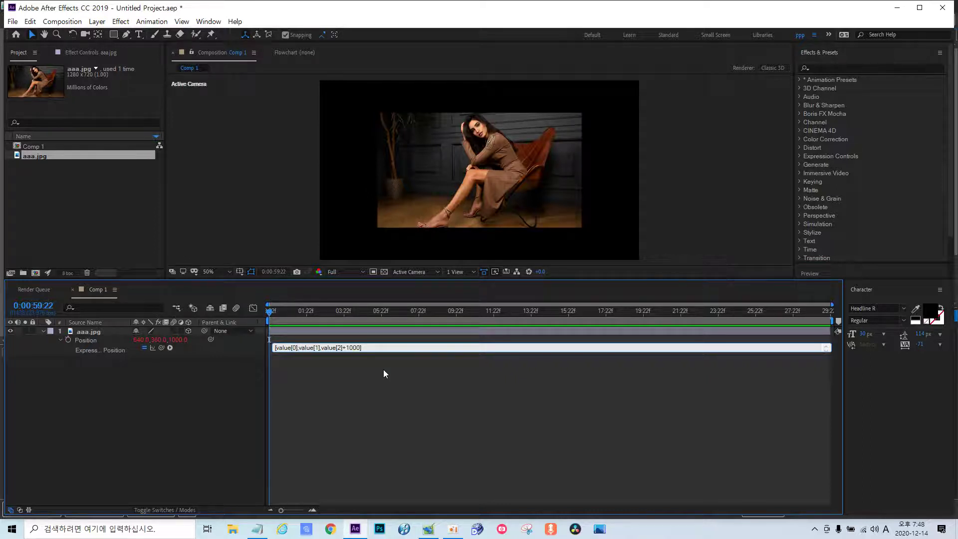
pyautogui.write('+')
pyautogui.write('300')
pyautogui.press('KP_Enter')
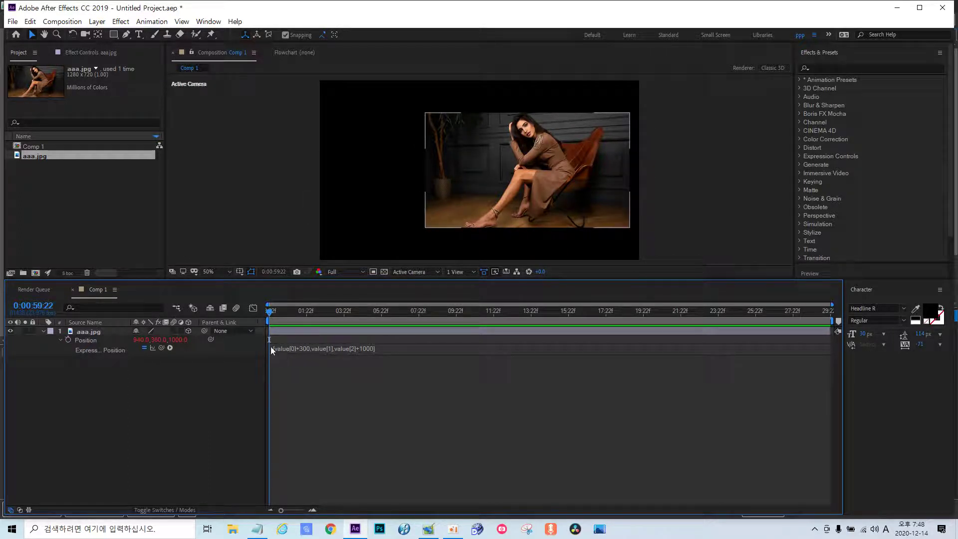
pyautogui.click(258, 528)
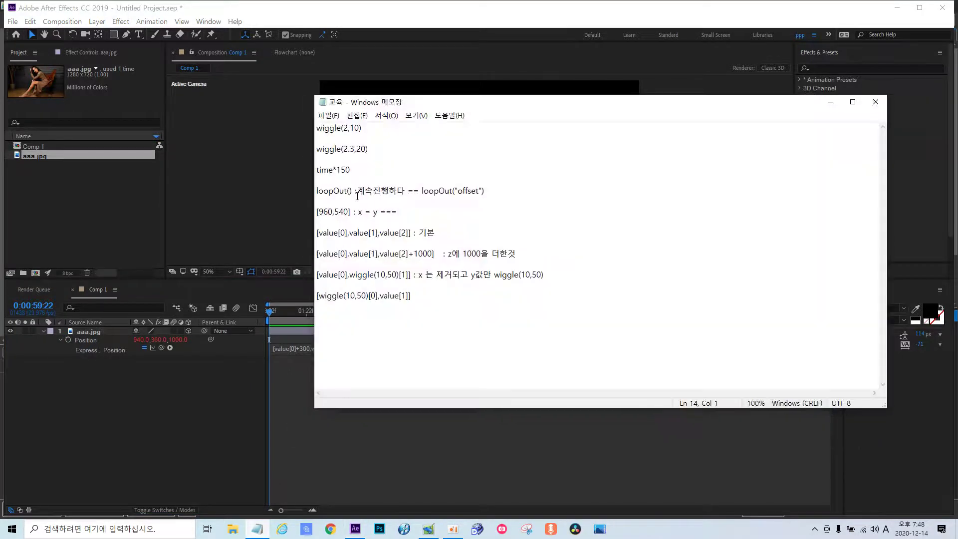
pyautogui.moveTo(348, 233); pyautogui.dragTo(311, 234)
pyautogui.click(505, 234)
pyautogui.moveTo(378, 233); pyautogui.dragTo(352, 238)
pyautogui.click(569, 226)
pyautogui.moveTo(408, 234)
pyautogui.mouseDown()
pyautogui.moveTo(364, 239)
pyautogui.moveTo(370, 233)
pyautogui.mouseUp()
# In PTE AV Studio, set the second slide's photo position to X 8, Y 11, Z 9.
pyautogui.click(429, 531)
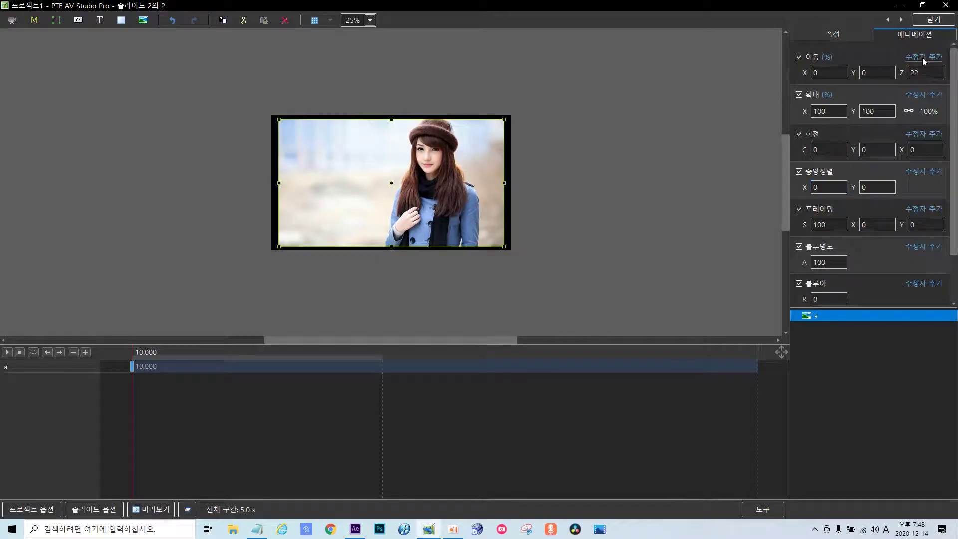
pyautogui.moveTo(902, 79); pyautogui.dragTo(891, 78)
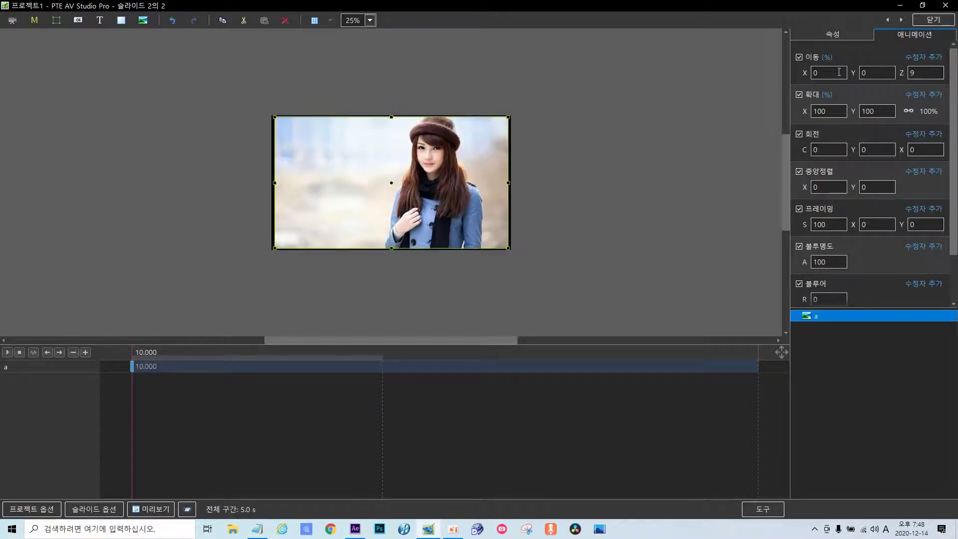
pyautogui.moveTo(813, 73); pyautogui.dragTo(848, 78)
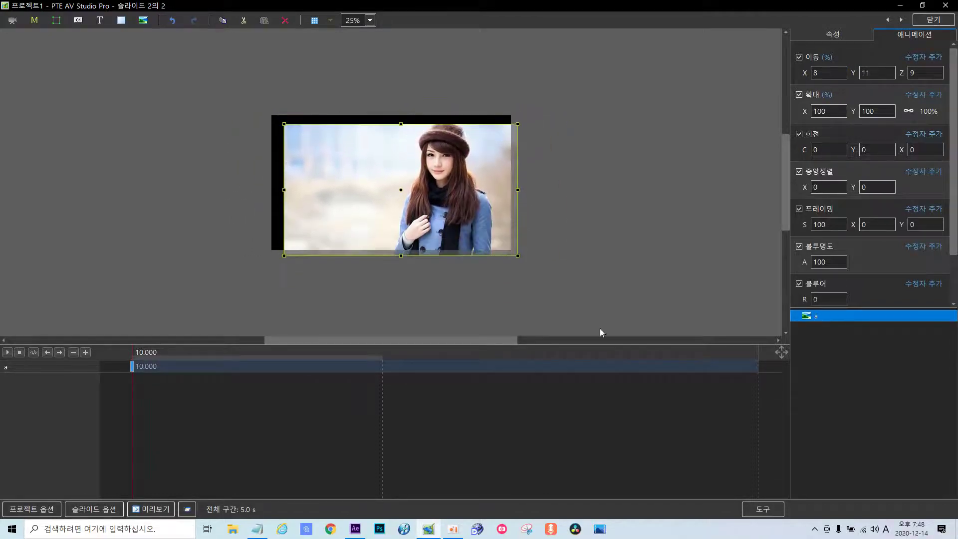
pyautogui.click(360, 532)
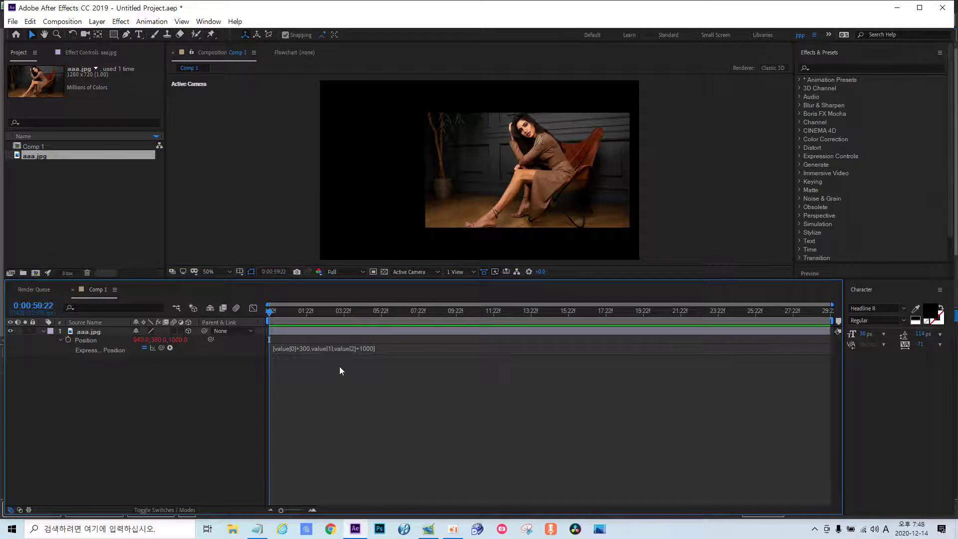
# Append +300 after value[1] in aaa.jpg's Position expression, giving 940, 660, 1000.
pyautogui.click(343, 349)
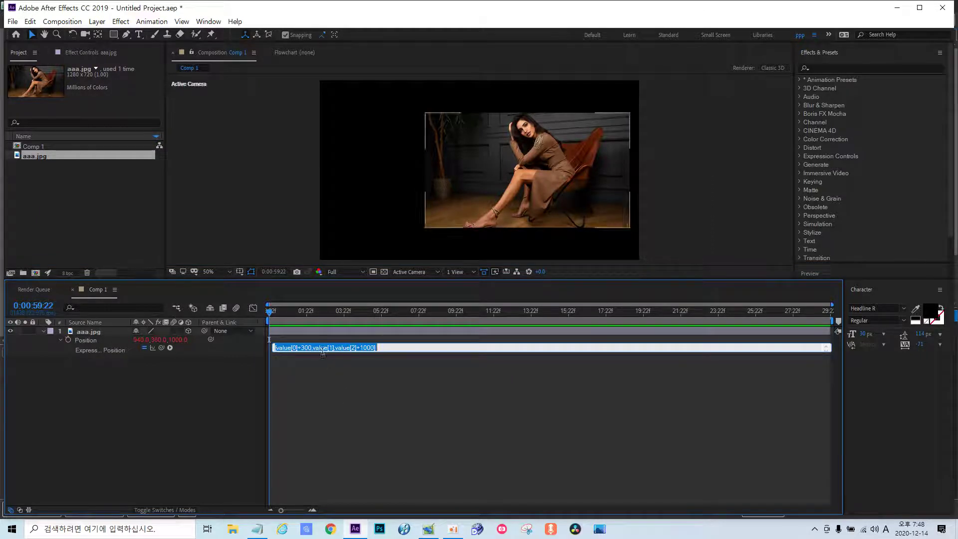
pyautogui.click(324, 364)
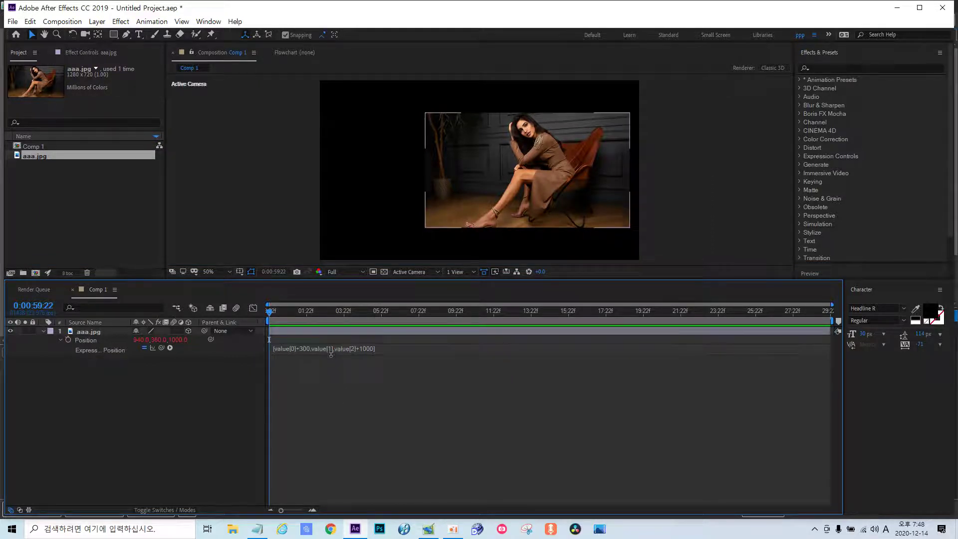
pyautogui.click(334, 351)
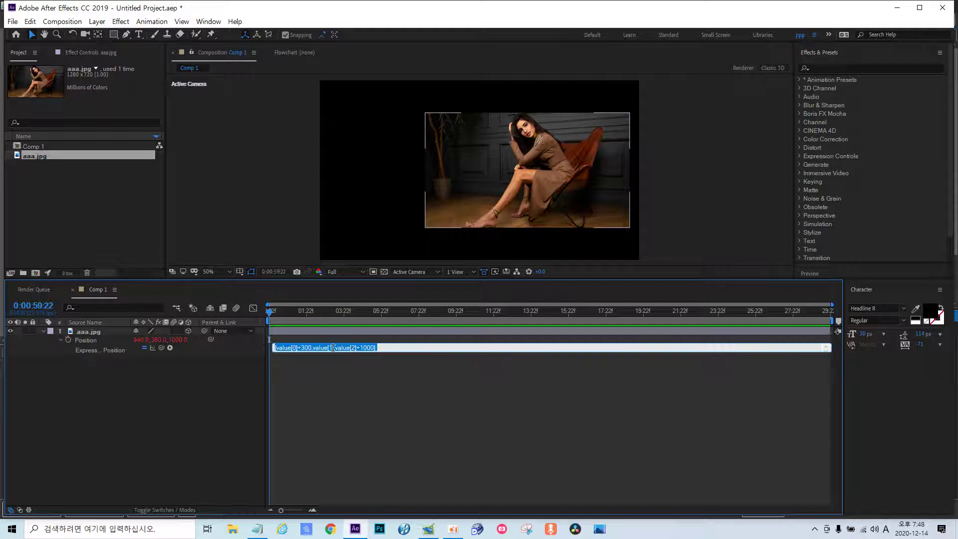
pyautogui.click(333, 348)
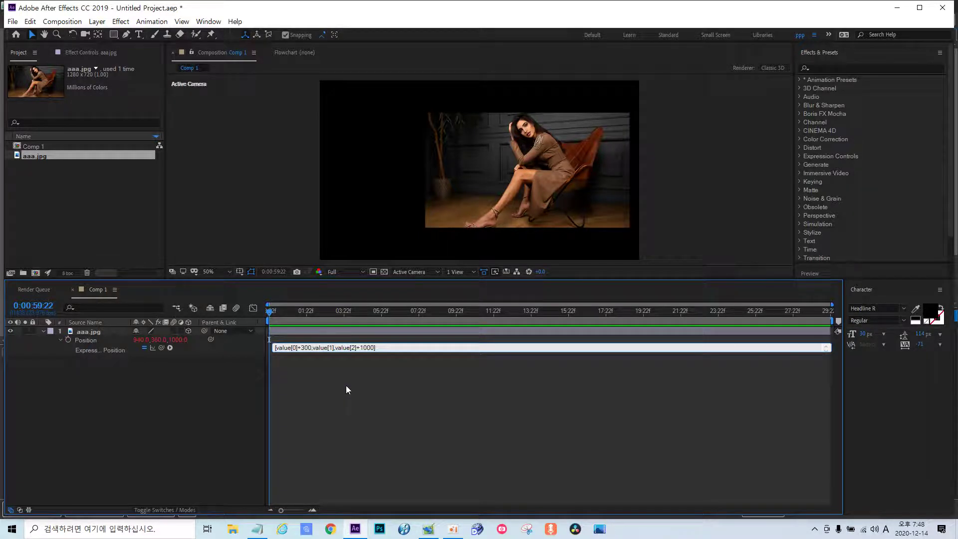
pyautogui.write('+')
pyautogui.write('300')
pyautogui.click(220, 406)
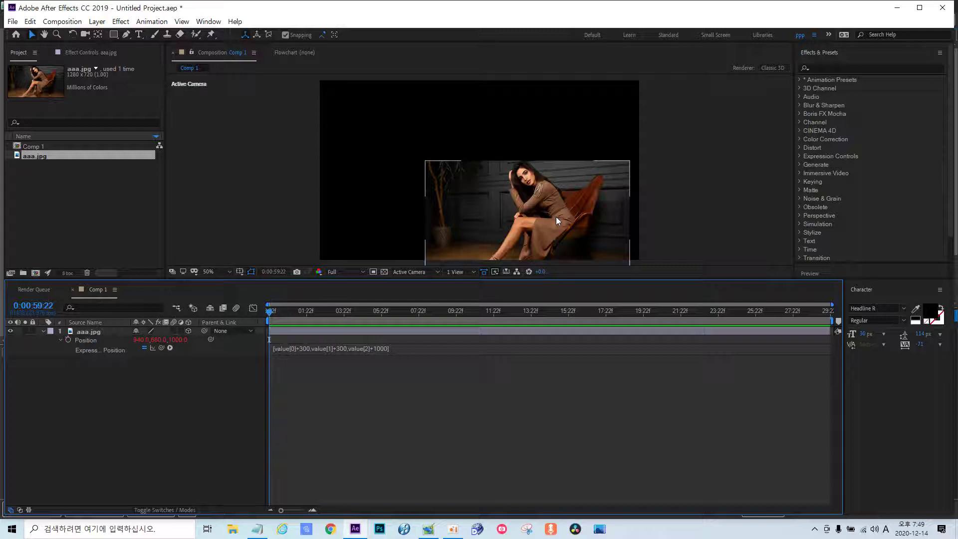
# Select wiggle(2,10) in the Notepad notes, minimize Notepad, and collapse aaa.jpg's properties.
pyautogui.click(258, 529)
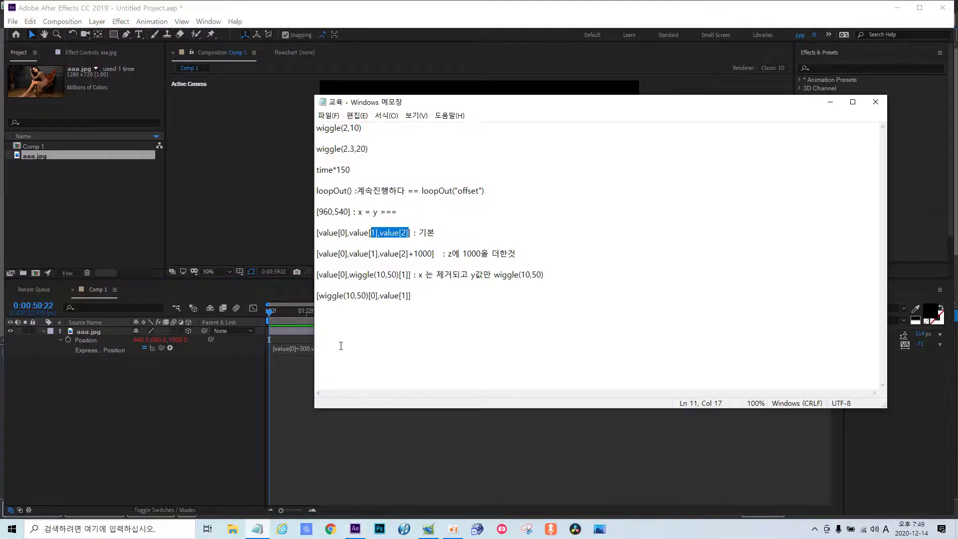
pyautogui.moveTo(362, 128); pyautogui.dragTo(316, 128)
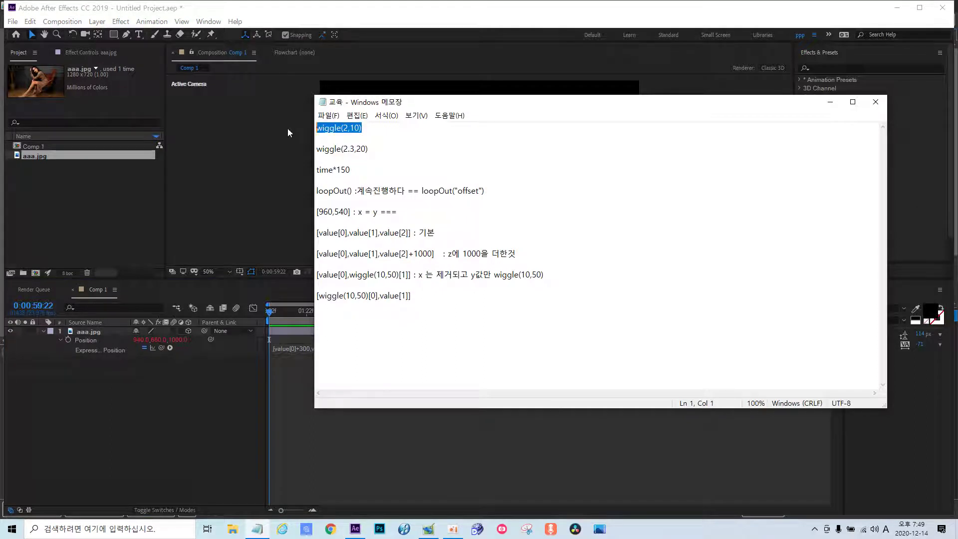
pyautogui.click(830, 103)
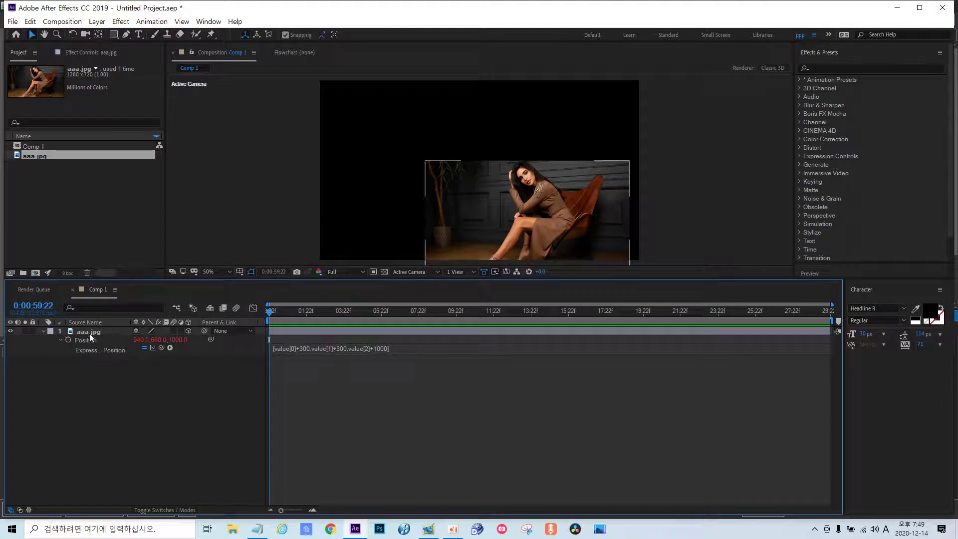
pyautogui.click(43, 333)
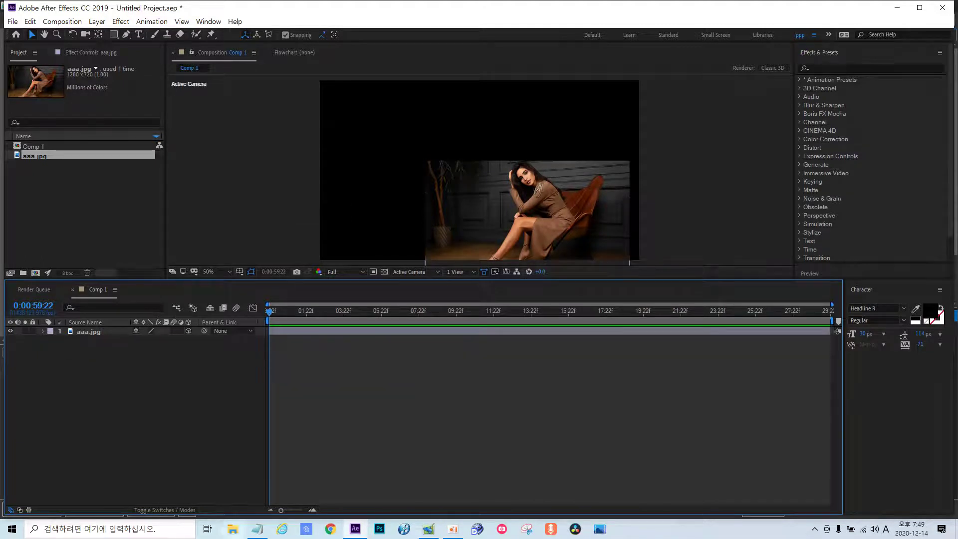
# Open the bookmarked YouTube channel in Chrome and browse its uploaded videos list.
pyautogui.click(325, 532)
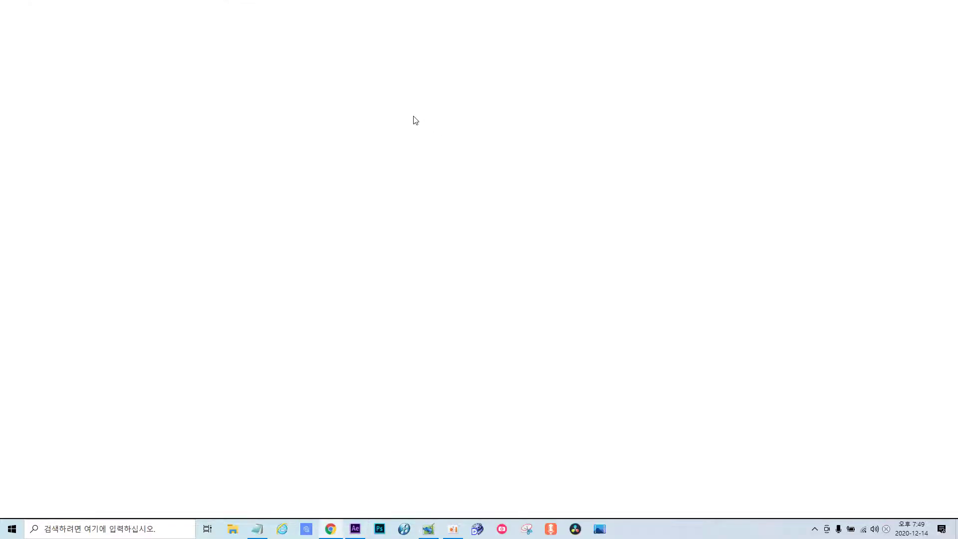
pyautogui.click(359, 42)
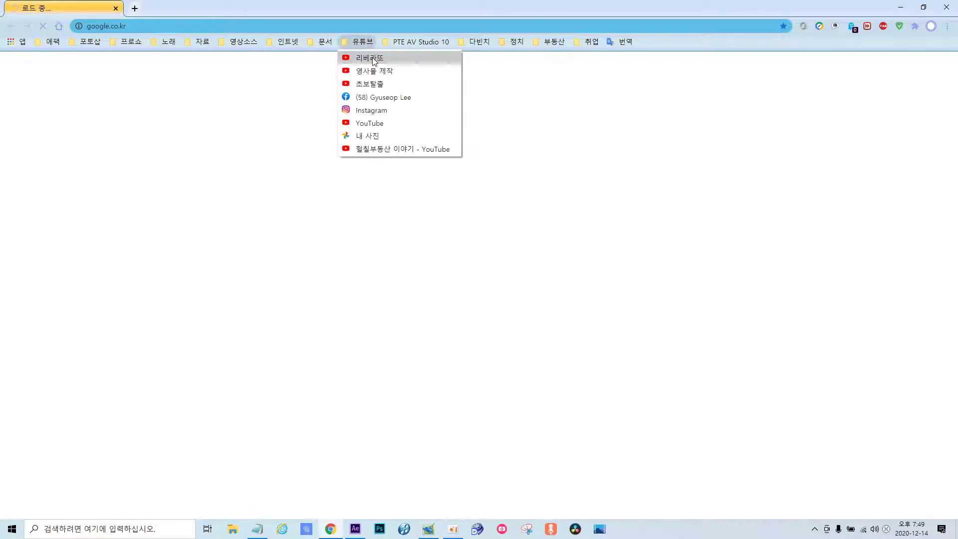
pyautogui.click(375, 60)
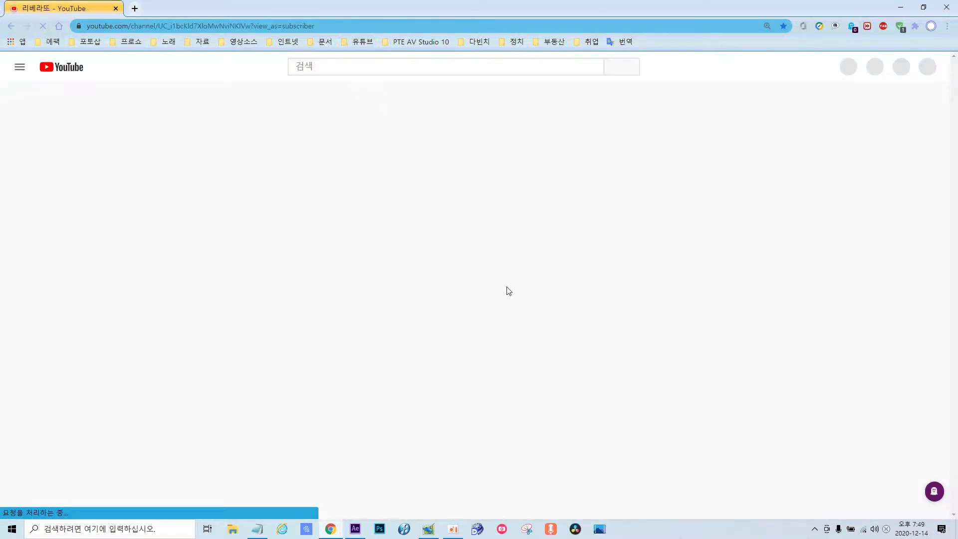
pyautogui.scroll(-6, 510, 293)
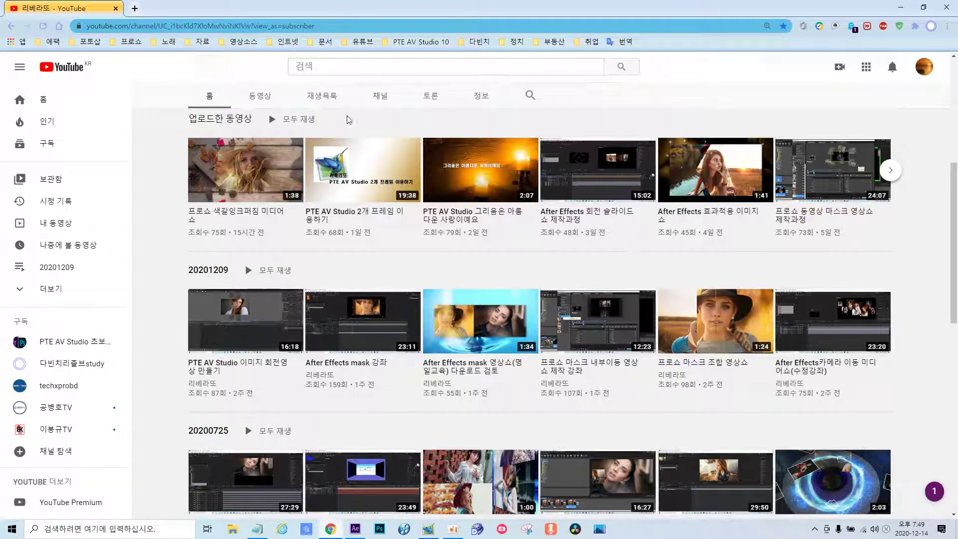
pyautogui.click(264, 100)
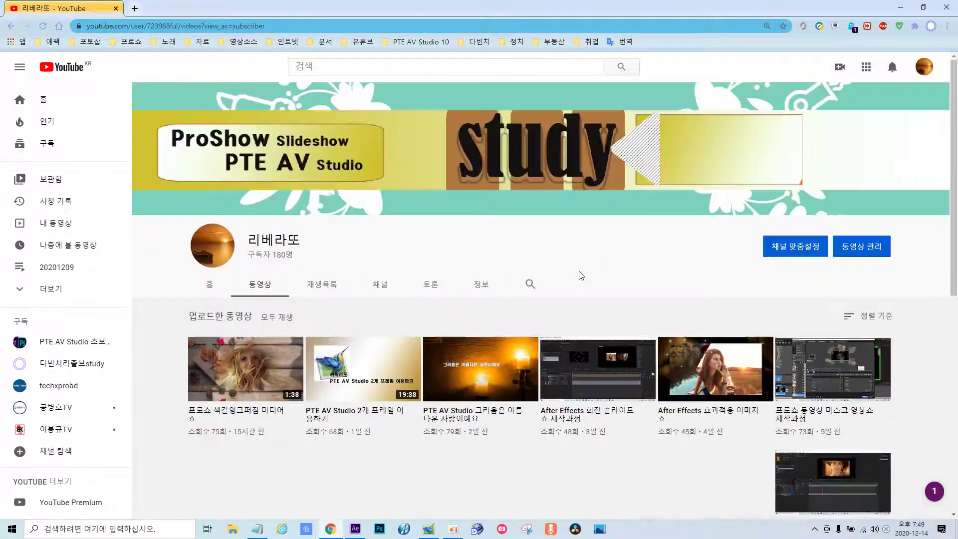
pyautogui.scroll(-3, 617, 286)
pyautogui.scroll(-2, 618, 286)
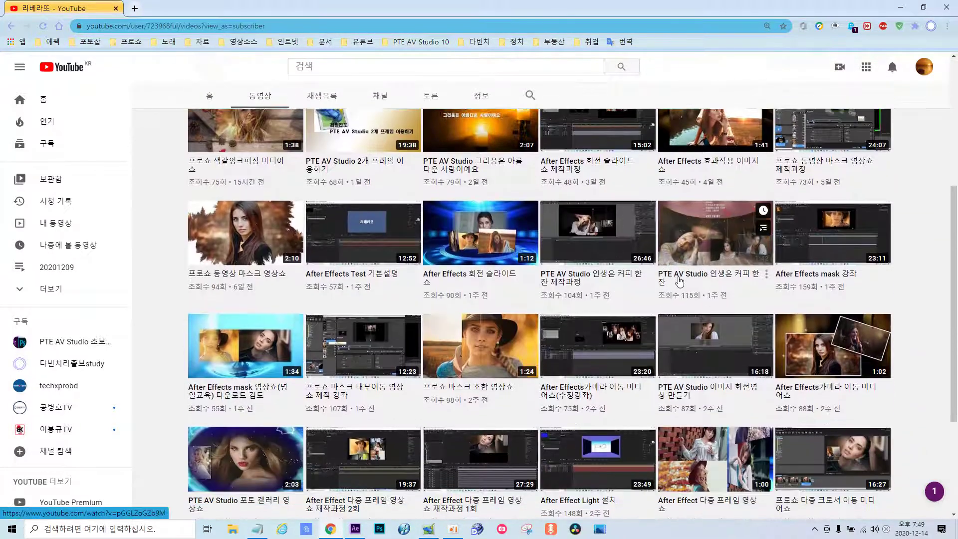
# Play the 'PTE AV Studio 인생은 커피 한잔' video from 0:16, pause at 0:21, and minimize Chrome.
pyautogui.click(681, 278)
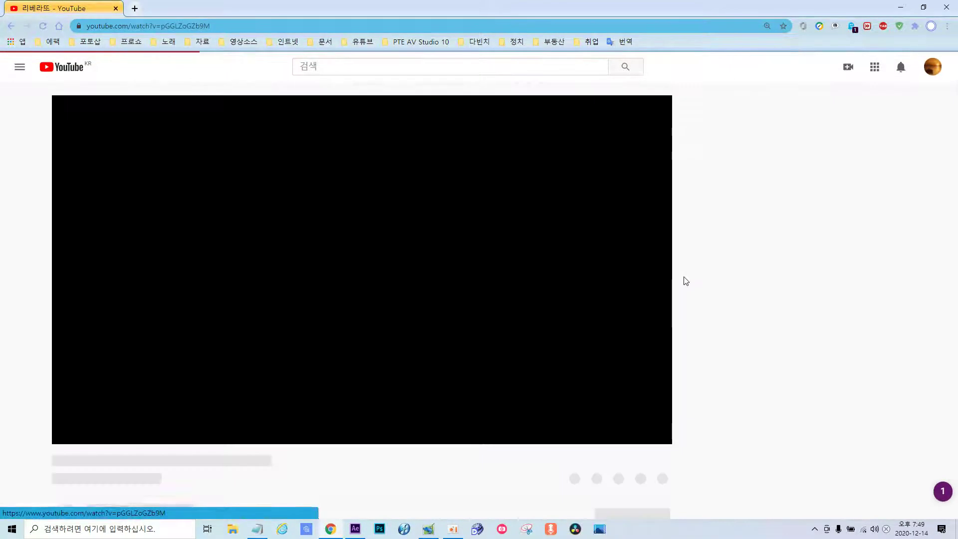
pyautogui.click(155, 421)
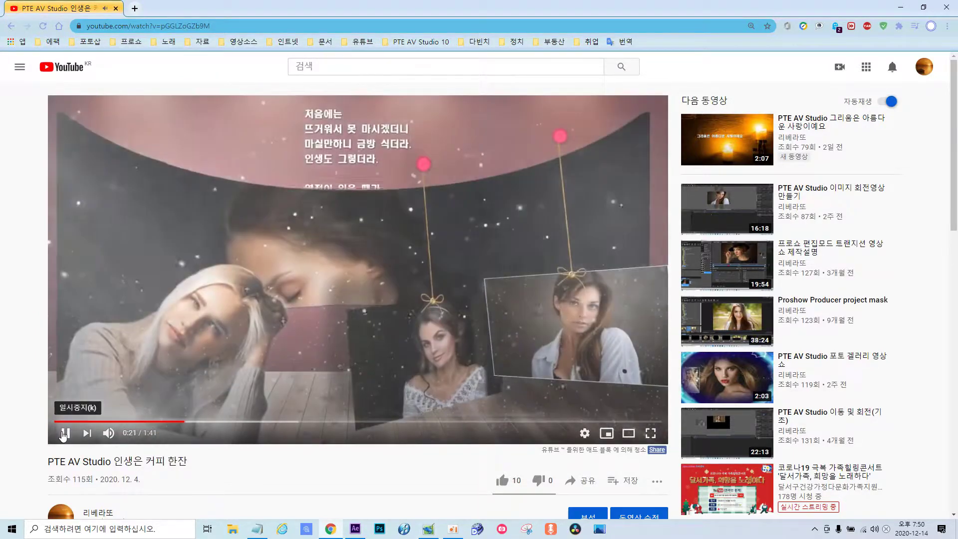
pyautogui.click(66, 433)
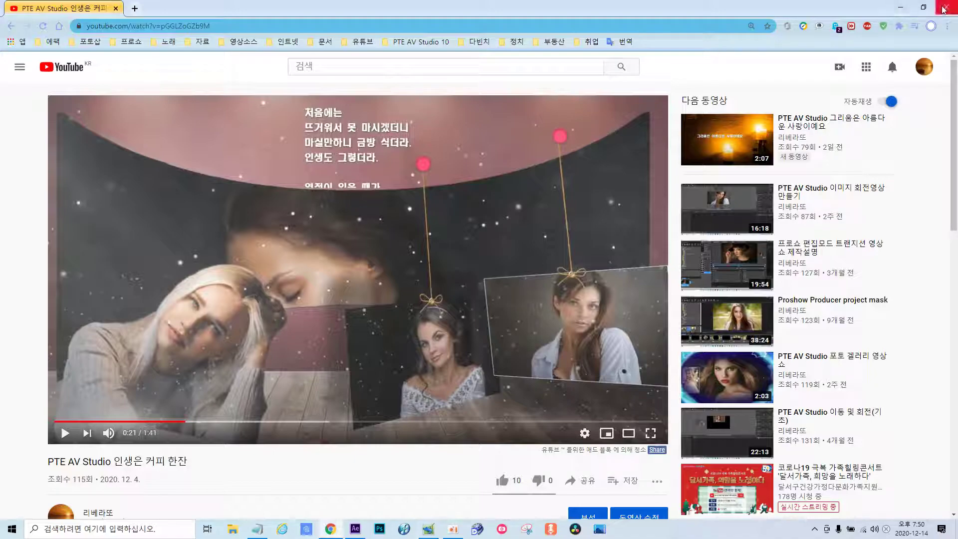
pyautogui.click(897, 8)
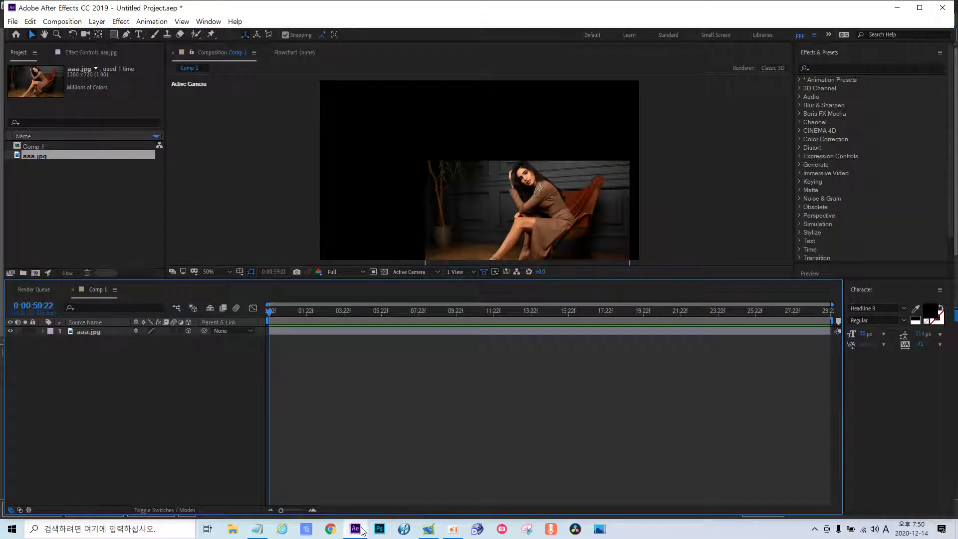
# In PTE AV Studio, close the object editor and open then cancel slide 1's options.
pyautogui.moveTo(356, 534)
pyautogui.click(422, 533)
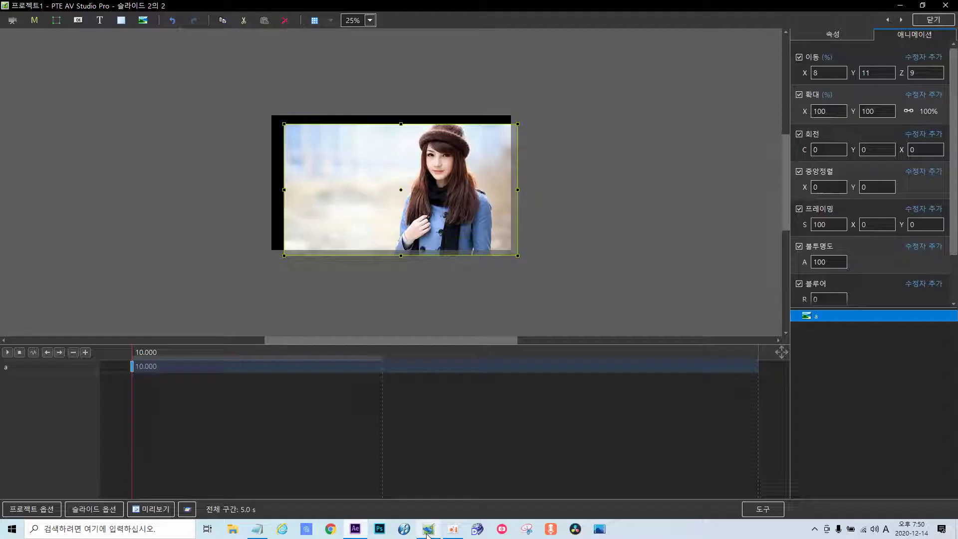
pyautogui.click(933, 20)
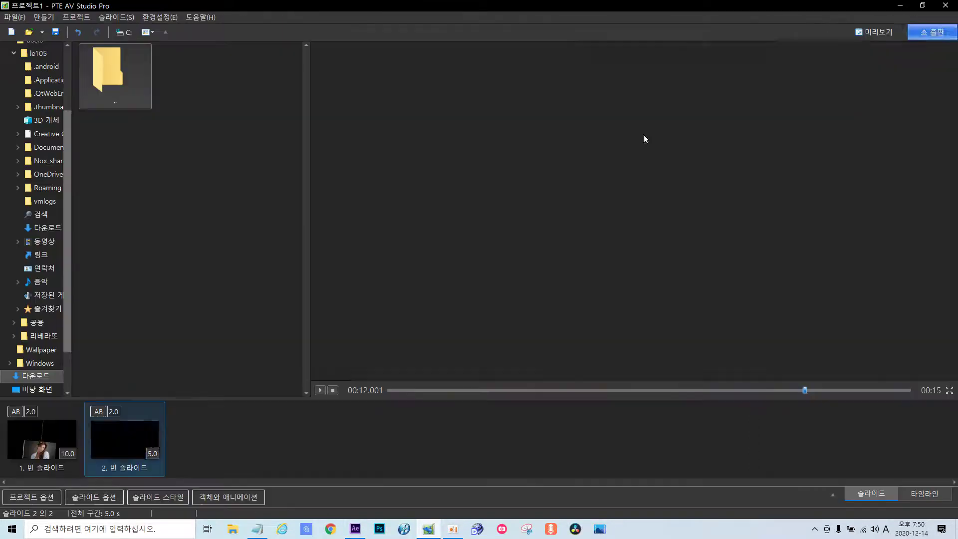
pyautogui.doubleClick(53, 430)
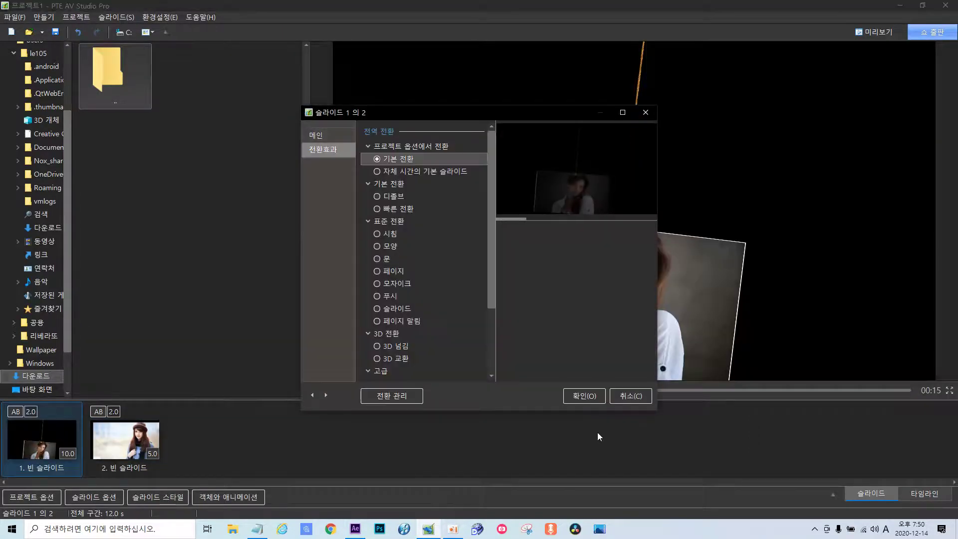
pyautogui.click(628, 398)
# Preview slide 1's swinging hanging photo in 객체와 애니메이션, pausing at 4.914.
pyautogui.click(221, 498)
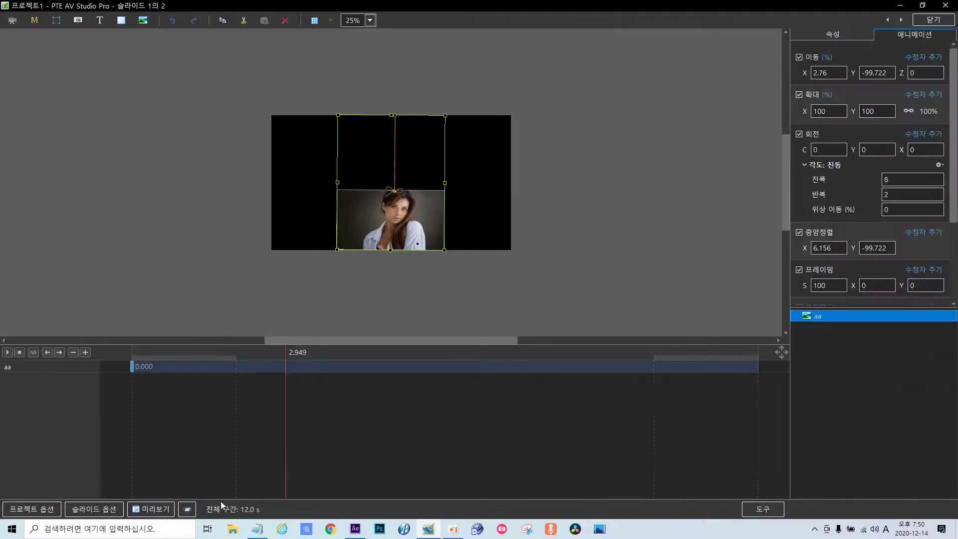
pyautogui.click(8, 353)
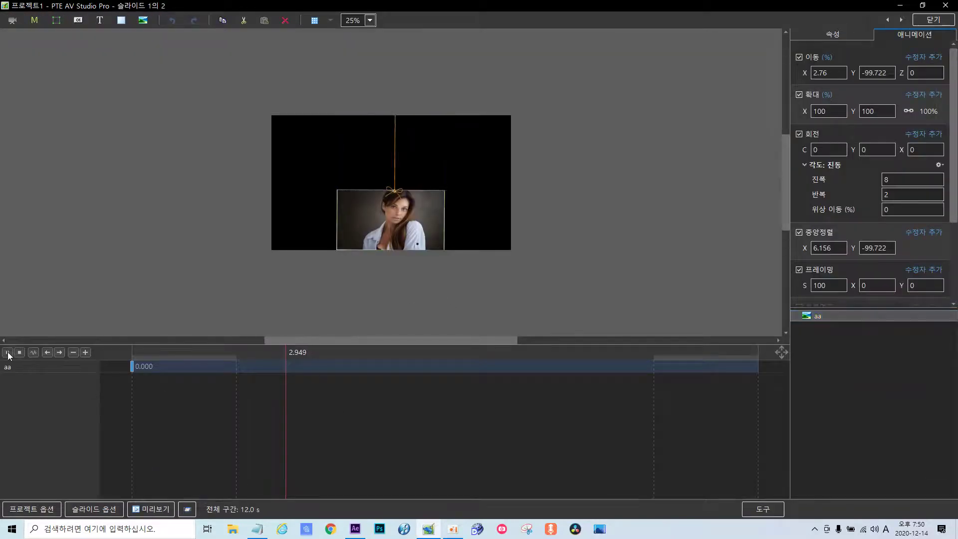
pyautogui.click(8, 353)
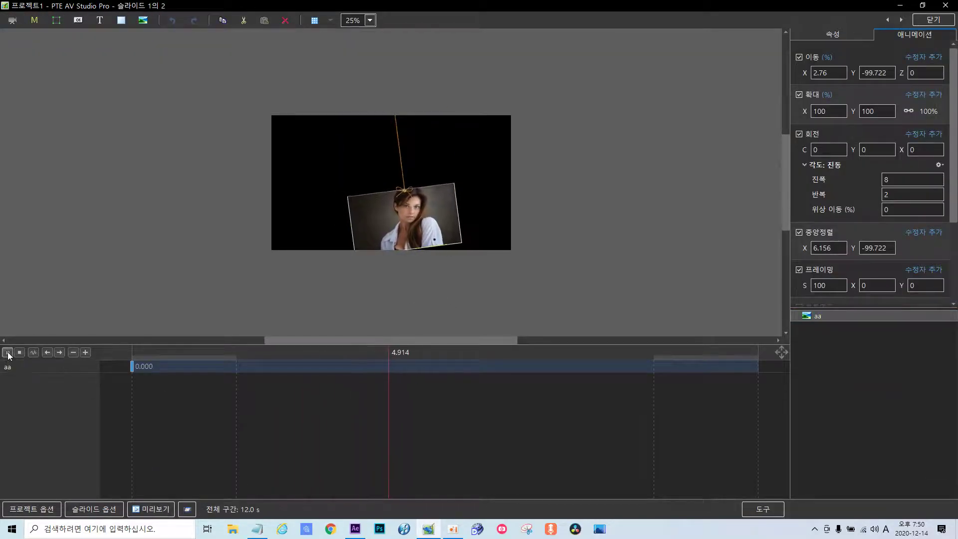
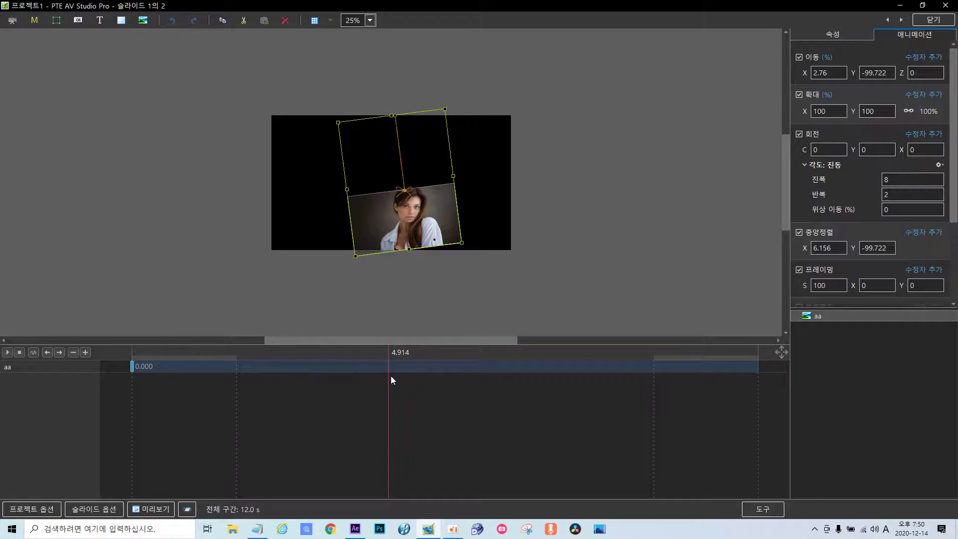
# Preview the swinging photo from 3.137 s, then quit PTE AV Studio Pro choosing 저장 안함.
pyautogui.moveTo(391, 376); pyautogui.dragTo(279, 379)
pyautogui.click(7, 353)
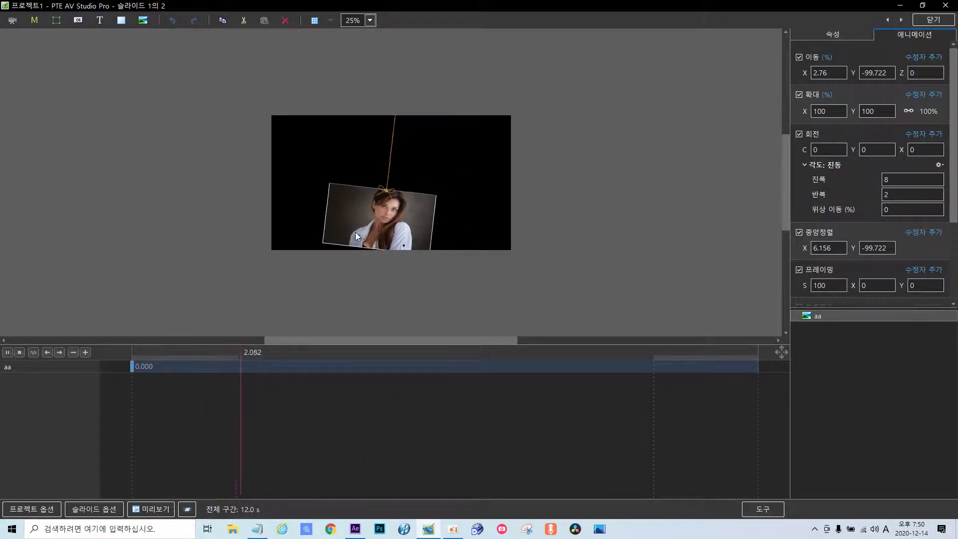
pyautogui.click(949, 8)
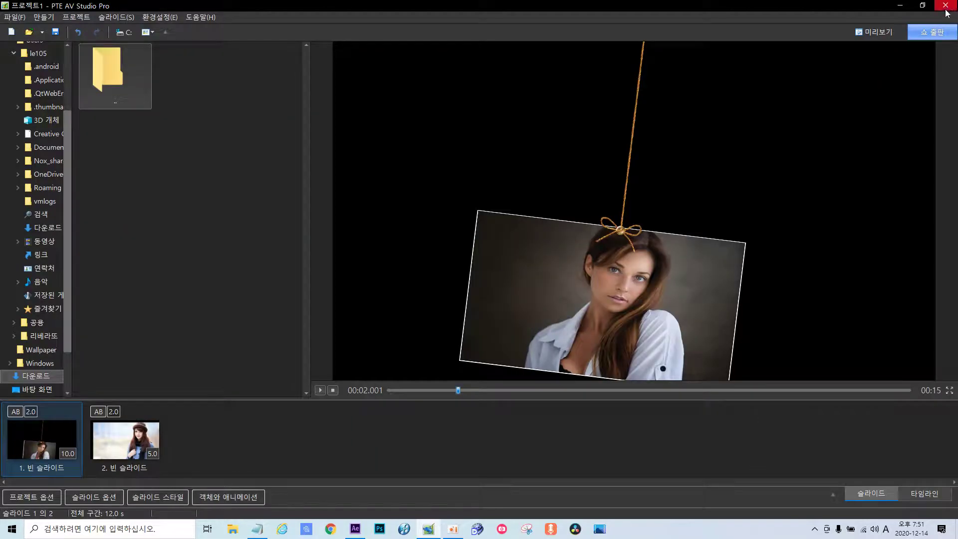
pyautogui.click(947, 6)
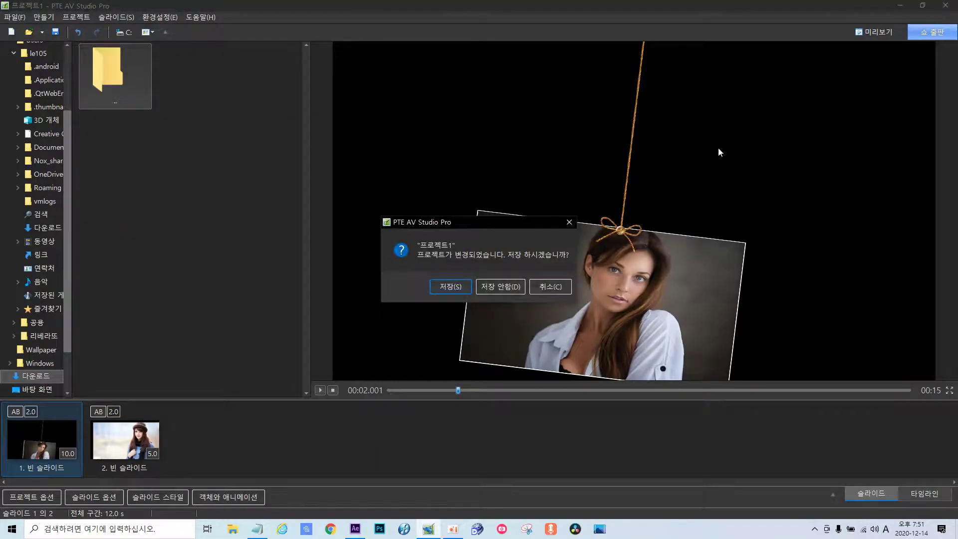
pyautogui.click(498, 285)
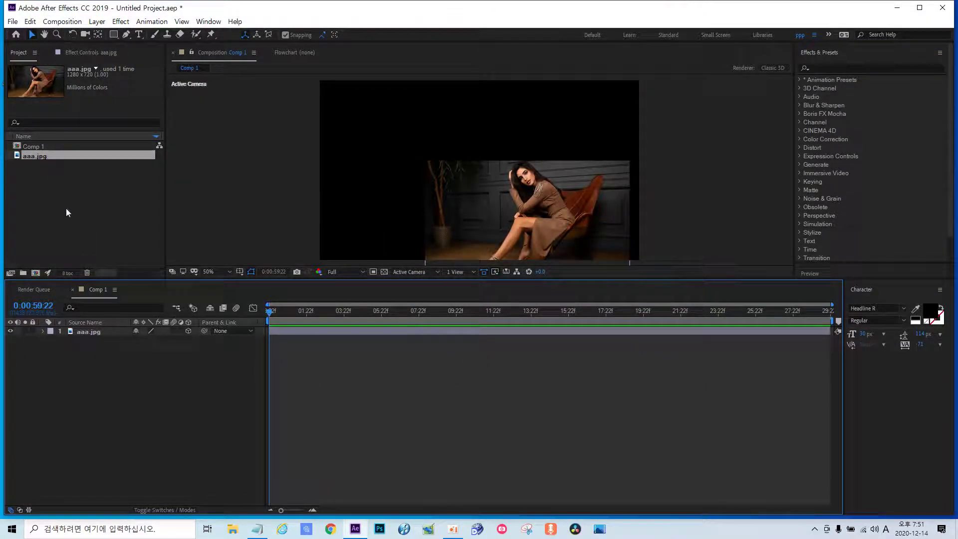
# Delete the aaa.jpg layer and import aa.png from the desktop's 에펙강좌/엑자 folder.
pyautogui.click(79, 331)
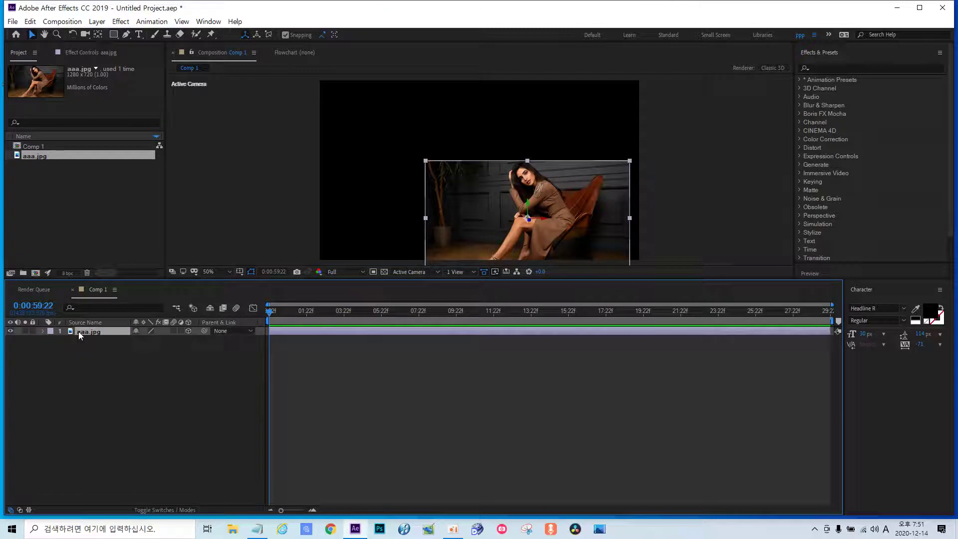
pyautogui.press('Delete')
pyautogui.rightClick(79, 214)
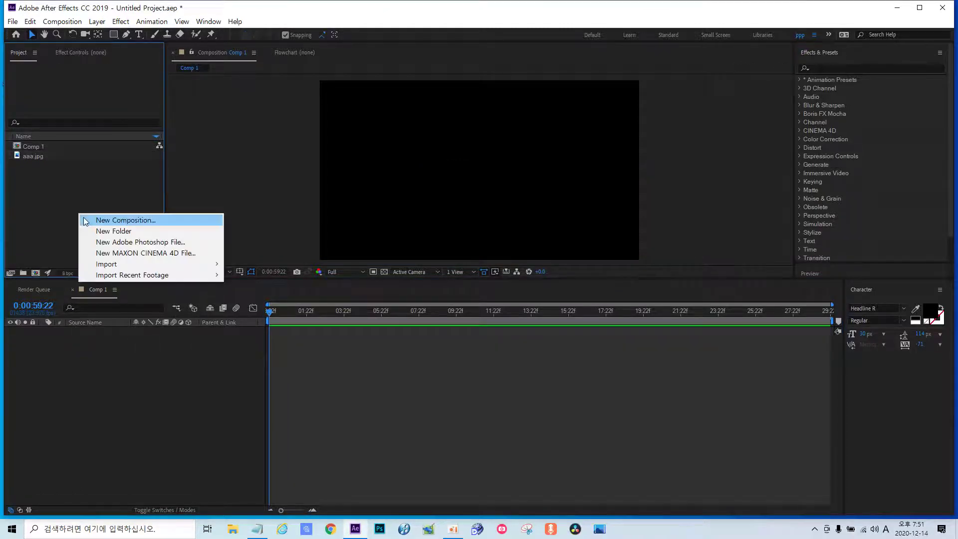
pyautogui.moveTo(115, 267)
pyautogui.click(238, 263)
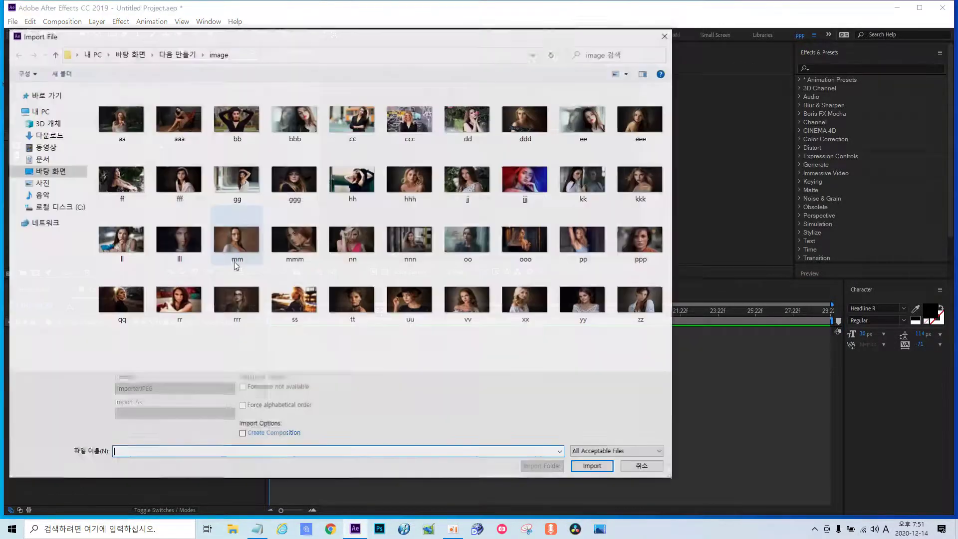
pyautogui.click(56, 55)
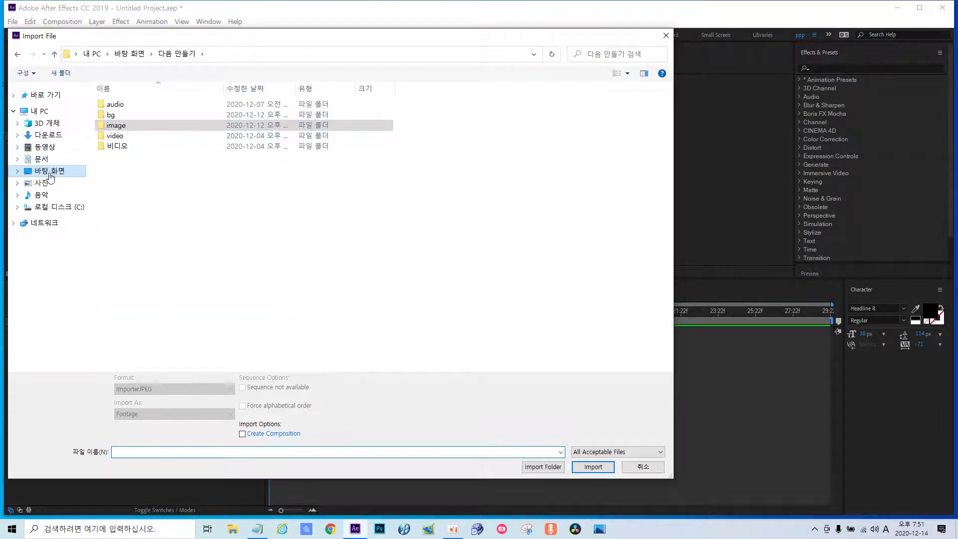
pyautogui.click(49, 171)
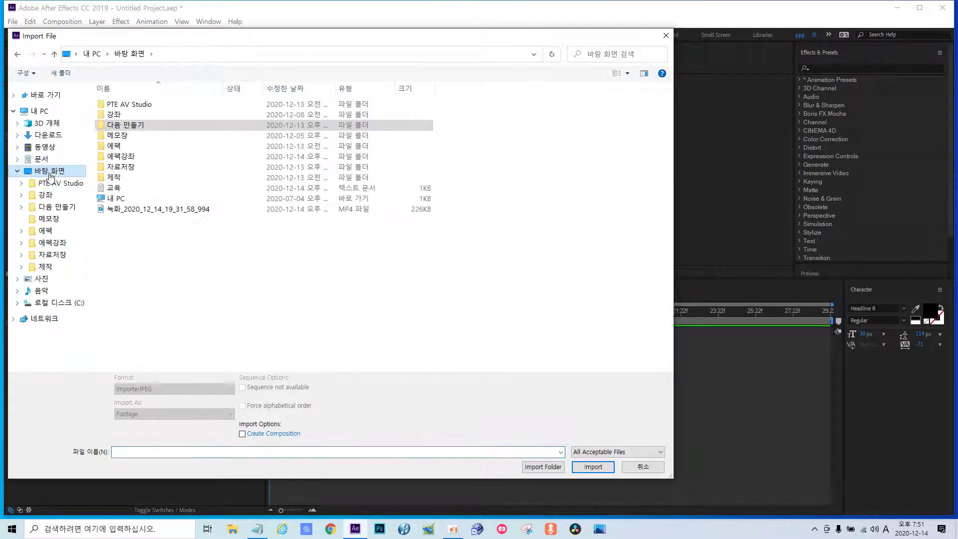
pyautogui.doubleClick(124, 159)
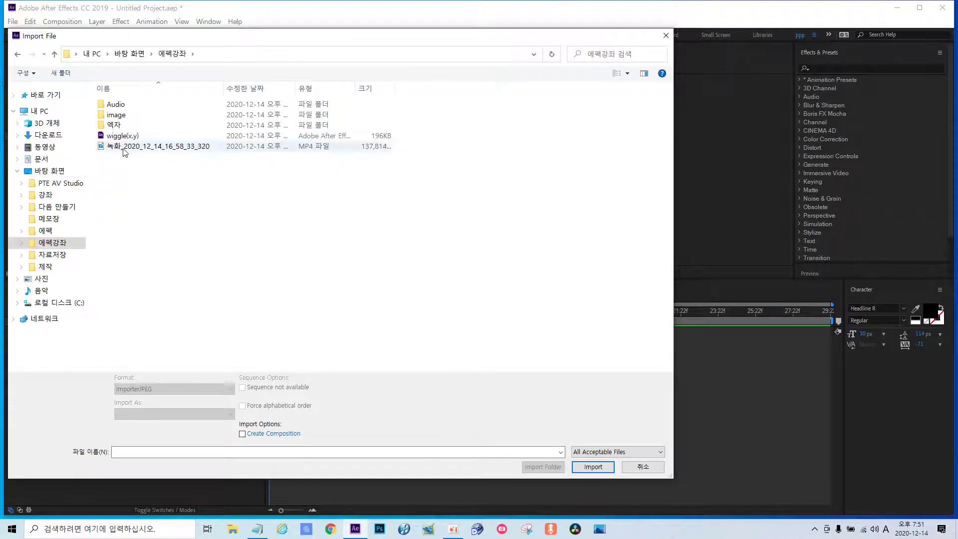
pyautogui.doubleClick(115, 125)
pyautogui.doubleClick(120, 120)
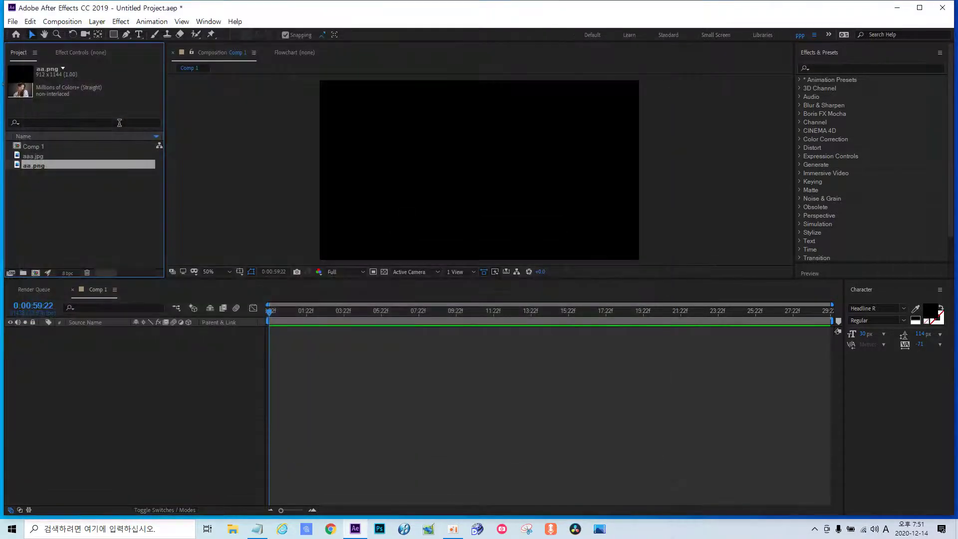
# Add aa.png to Comp 1 and set its Scale to 50%.
pyautogui.moveTo(43, 167); pyautogui.dragTo(94, 350)
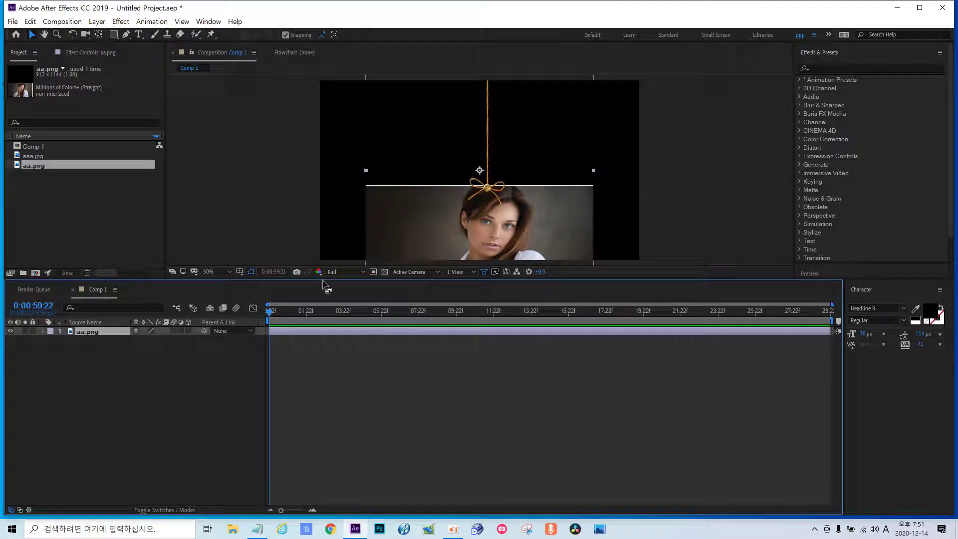
pyautogui.press('s')
pyautogui.click(148, 340)
pyautogui.write('50')
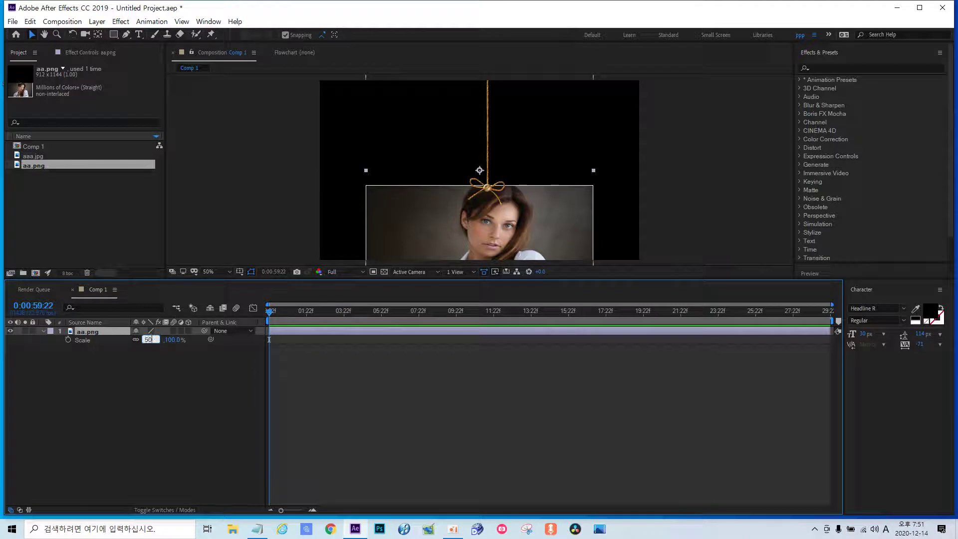
pyautogui.click(135, 400)
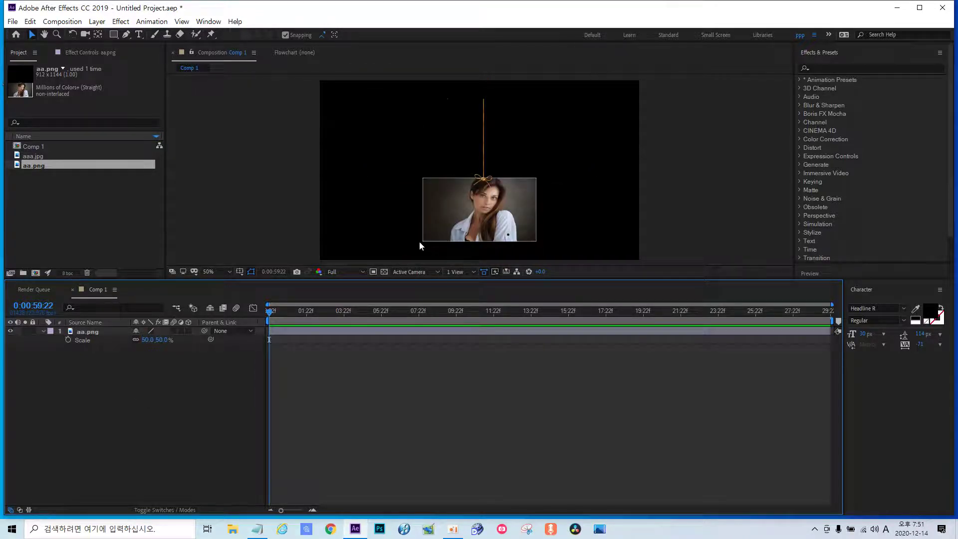
# Move the aa.png anchor point up to the top of the hanging string and show Rotation.
pyautogui.click(476, 216)
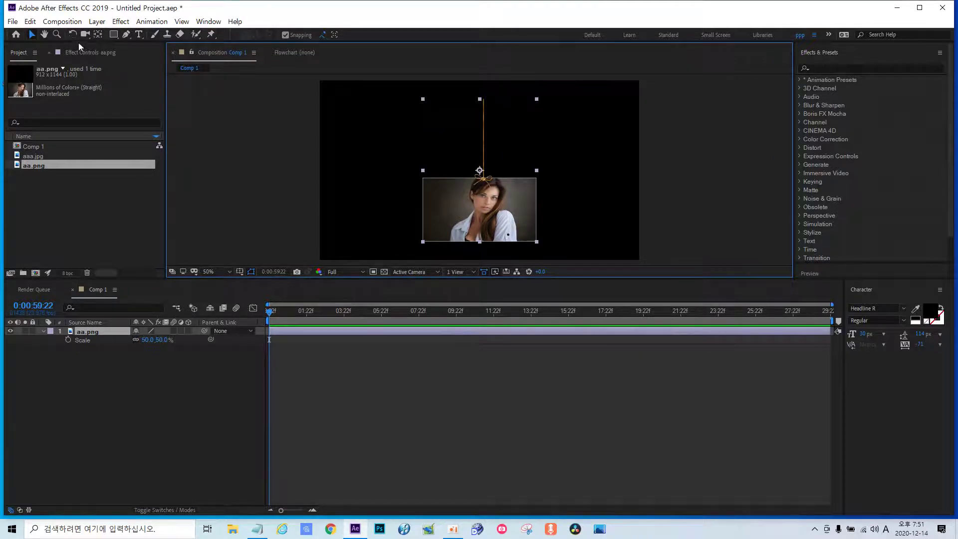
pyautogui.click(97, 33)
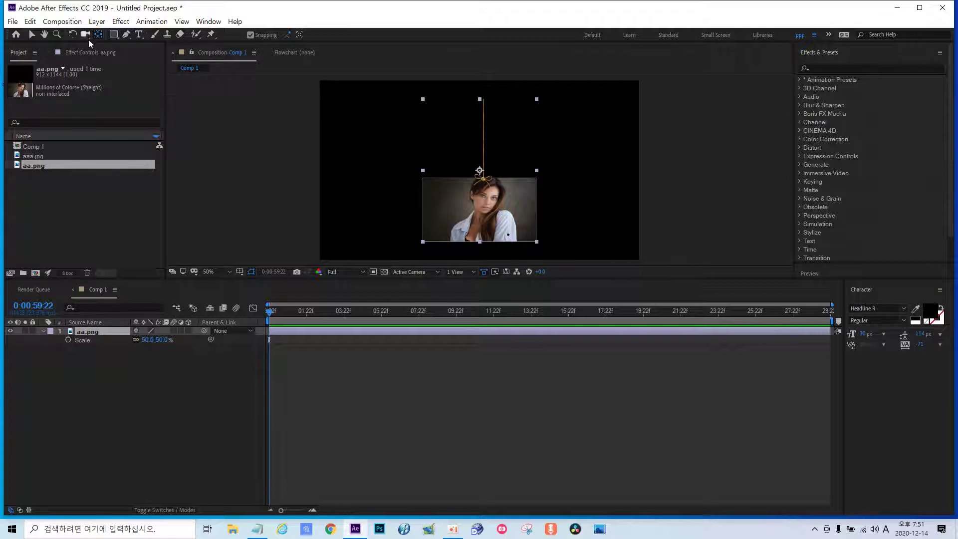
pyautogui.click(480, 173)
pyautogui.moveTo(480, 172); pyautogui.dragTo(480, 104)
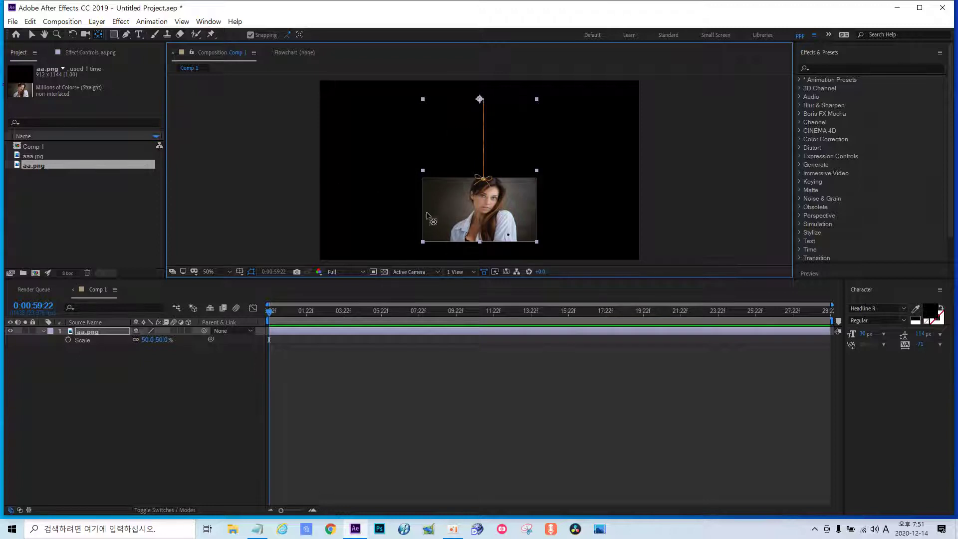
pyautogui.click(43, 330)
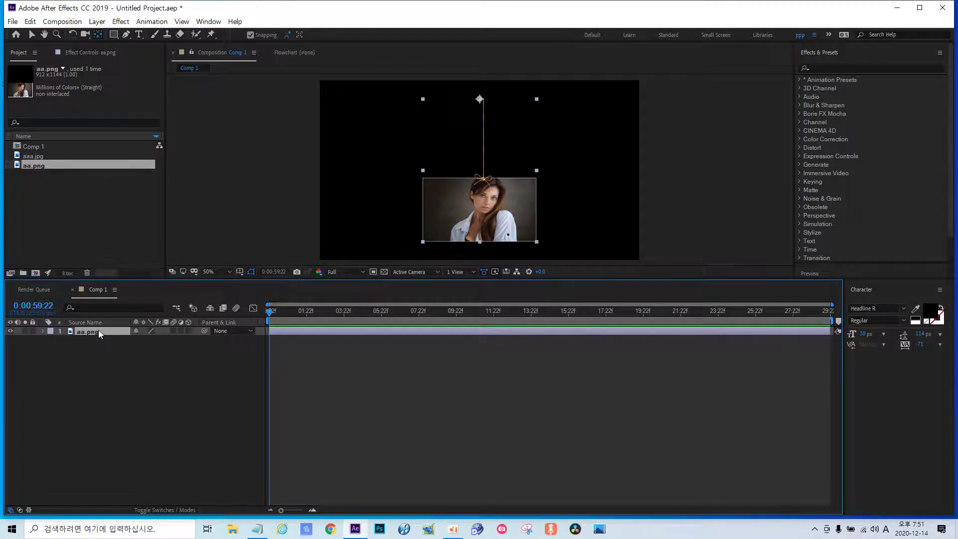
pyautogui.press('r')
# Start Rotation keyframes, tilting the photo to 21° and 36° at 0:01:01:21.
pyautogui.click(69, 340)
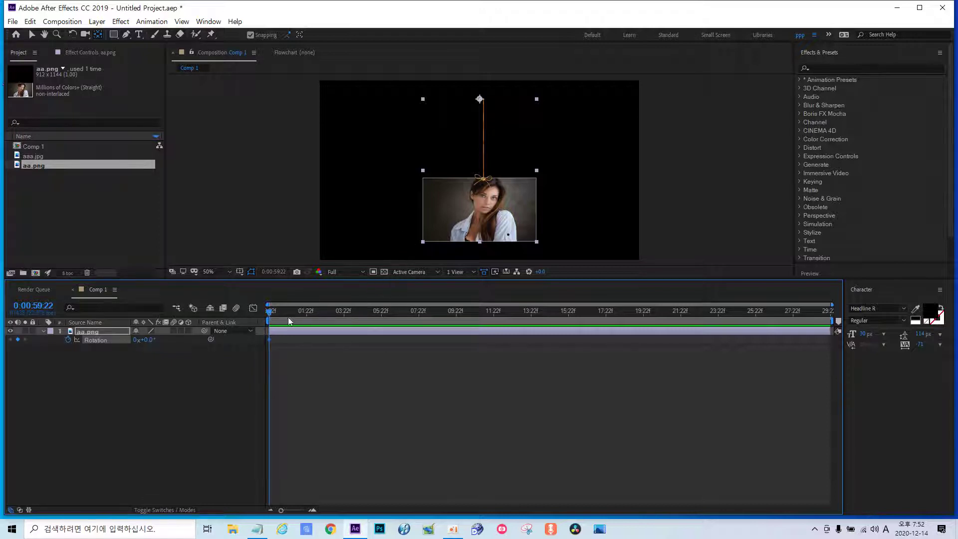
pyautogui.moveTo(147, 340); pyautogui.dragTo(160, 339)
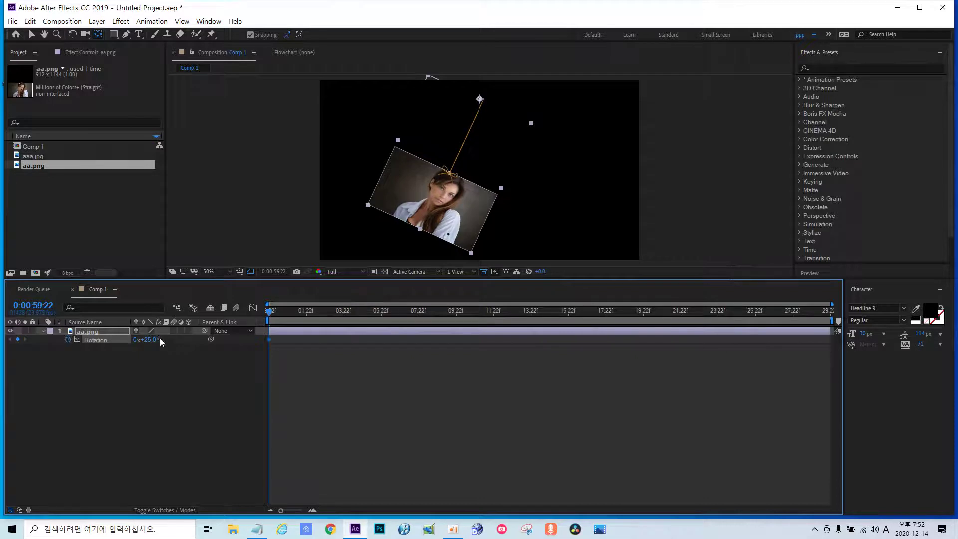
pyautogui.click(151, 340)
pyautogui.write('0')
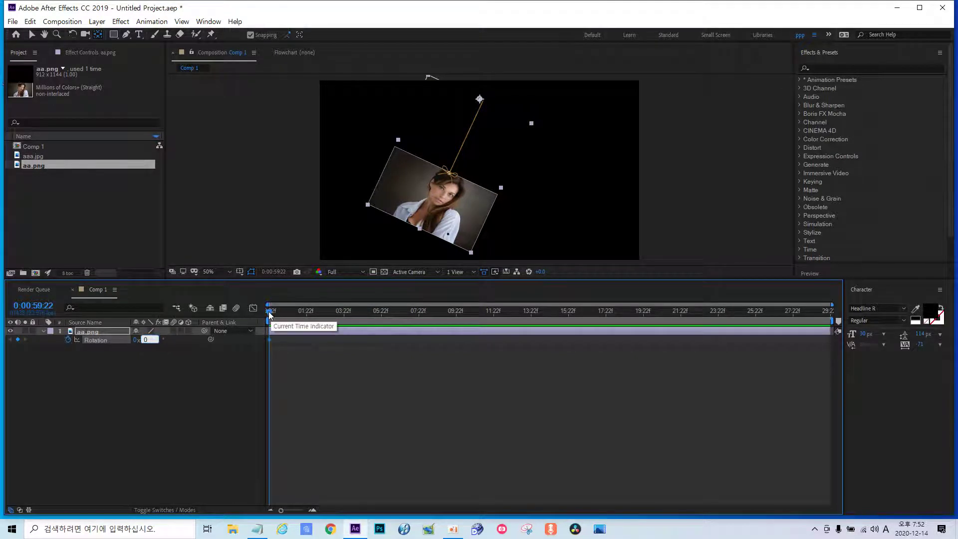
pyautogui.click(298, 316)
pyautogui.moveTo(298, 316); pyautogui.dragTo(306, 316)
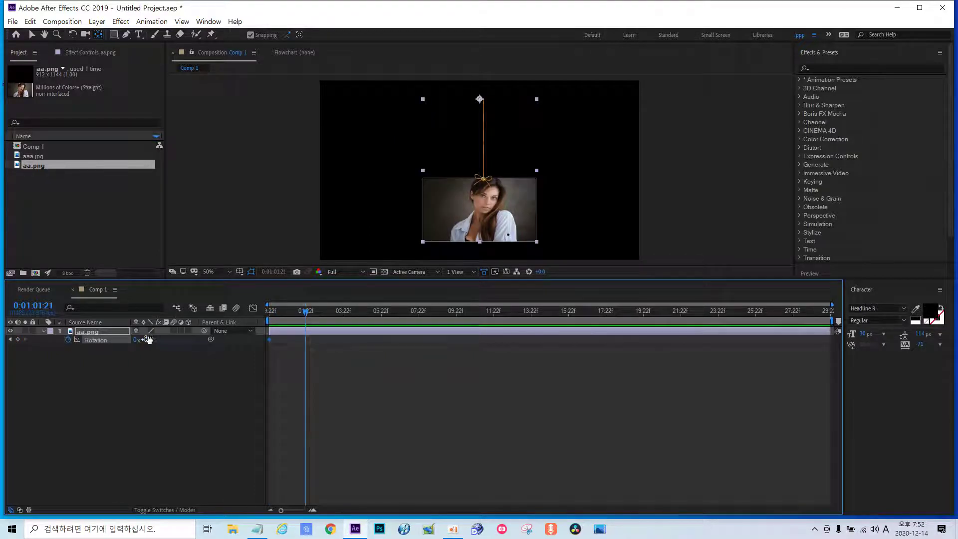
pyautogui.moveTo(147, 340); pyautogui.dragTo(346, 314)
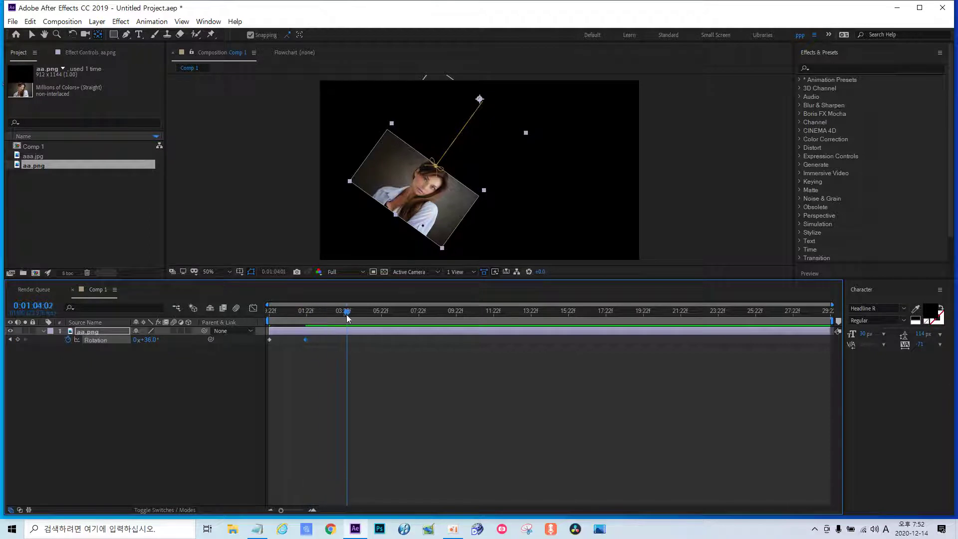
pyautogui.click(149, 340)
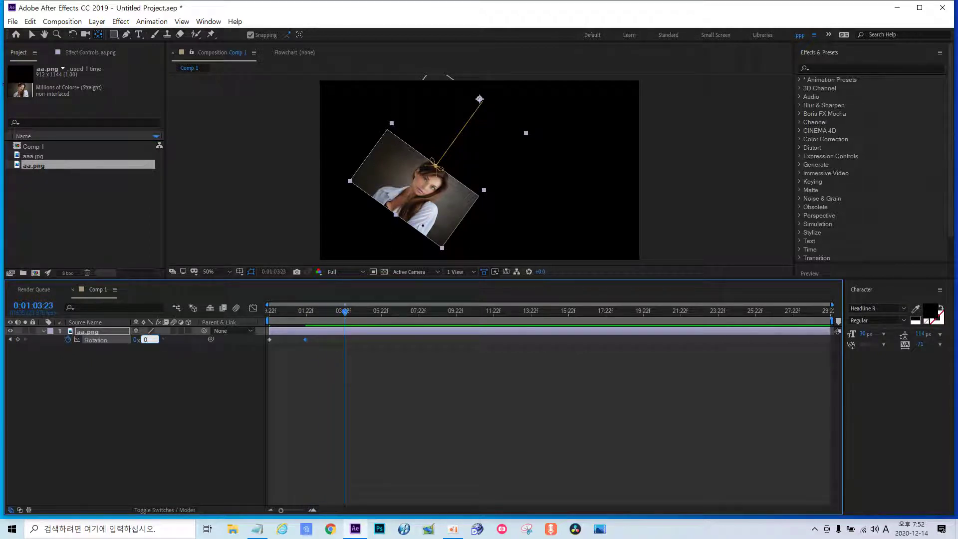
pyautogui.write('0')
pyautogui.press('Return')
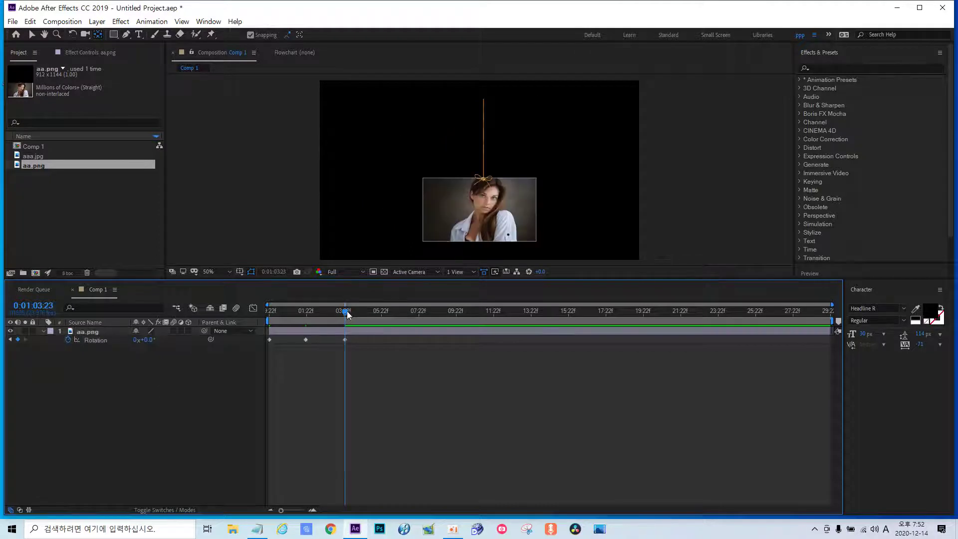
# Swing the photo to -26°, then key Rotation 0° at 0:01:07:23.
pyautogui.moveTo(349, 313)
pyautogui.mouseDown()
pyautogui.moveTo(362, 311)
pyautogui.moveTo(297, 318)
pyautogui.moveTo(384, 318)
pyautogui.mouseUp()
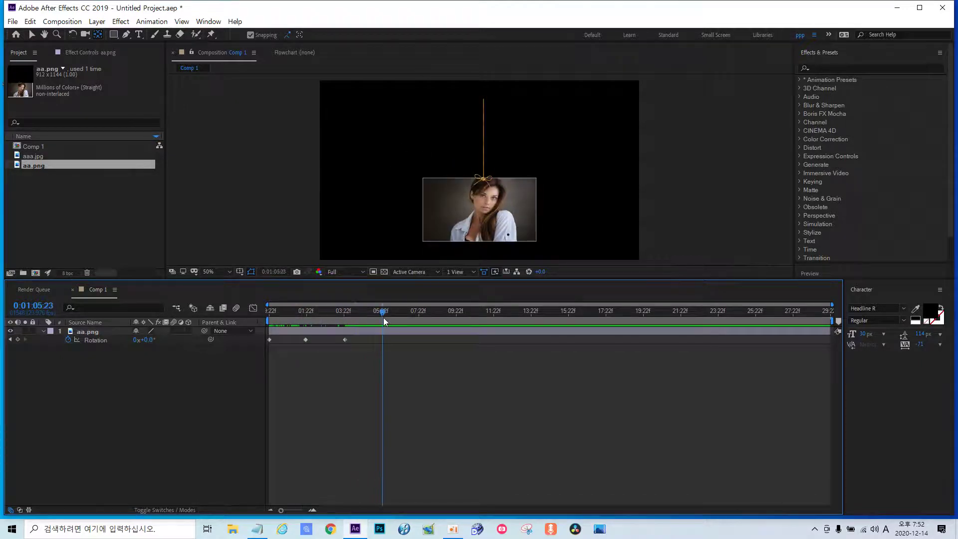
pyautogui.moveTo(150, 340); pyautogui.dragTo(141, 347)
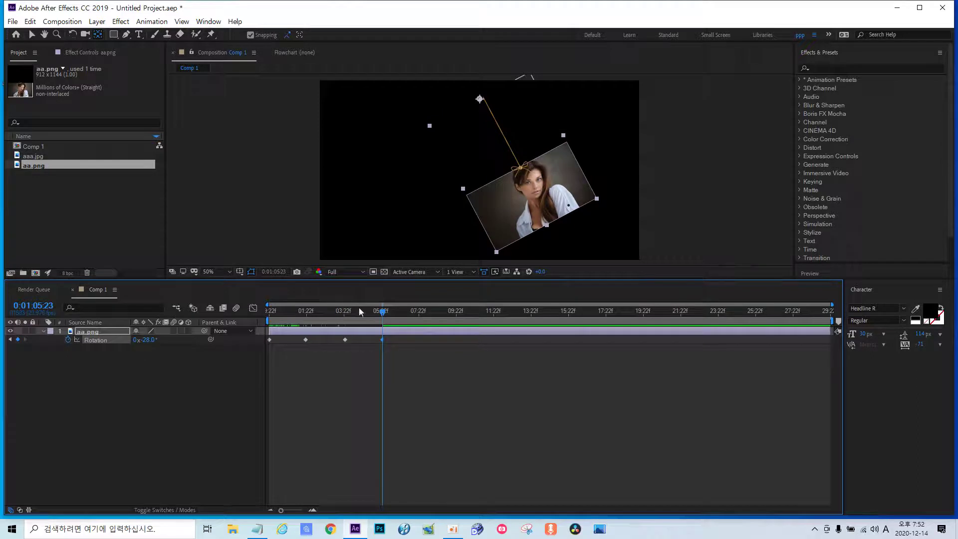
pyautogui.moveTo(383, 312); pyautogui.dragTo(420, 321)
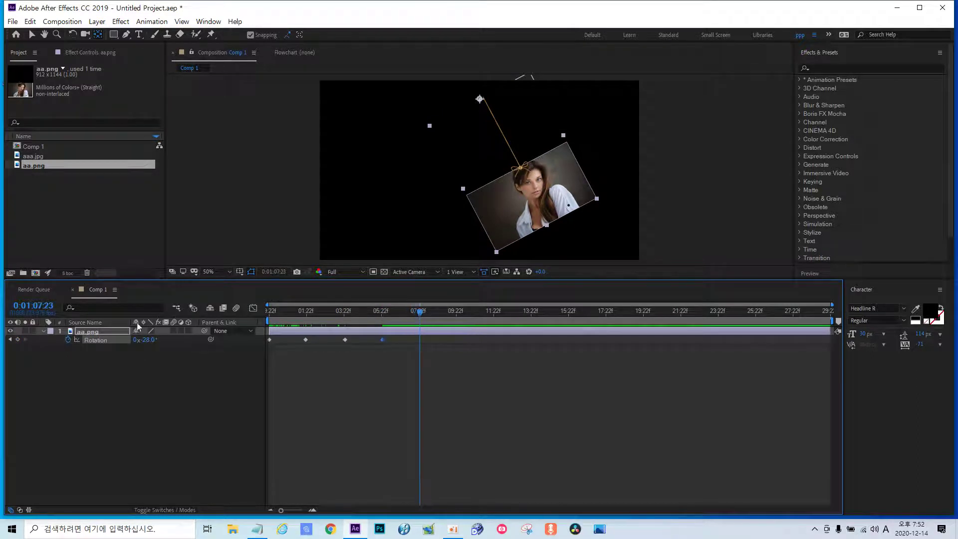
pyautogui.click(146, 340)
pyautogui.write('0')
pyautogui.press('Return')
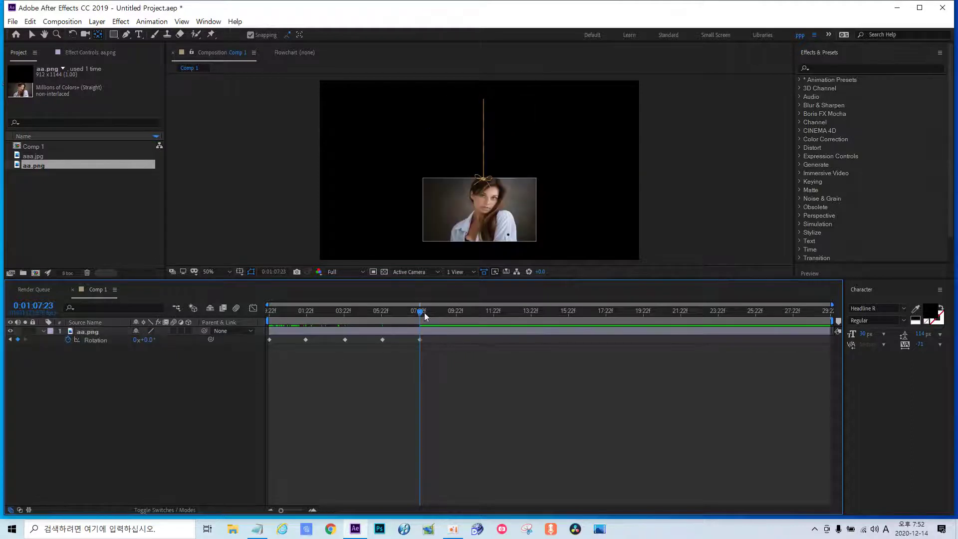
# Preview and scrub the pendulum swing, returning to the start of the timeline.
pyautogui.press('Home')
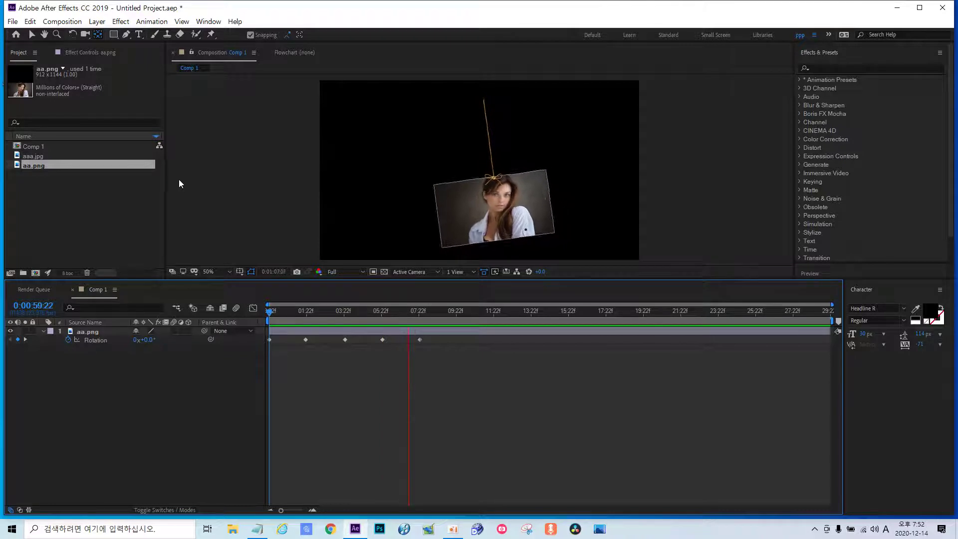
pyautogui.press('space')
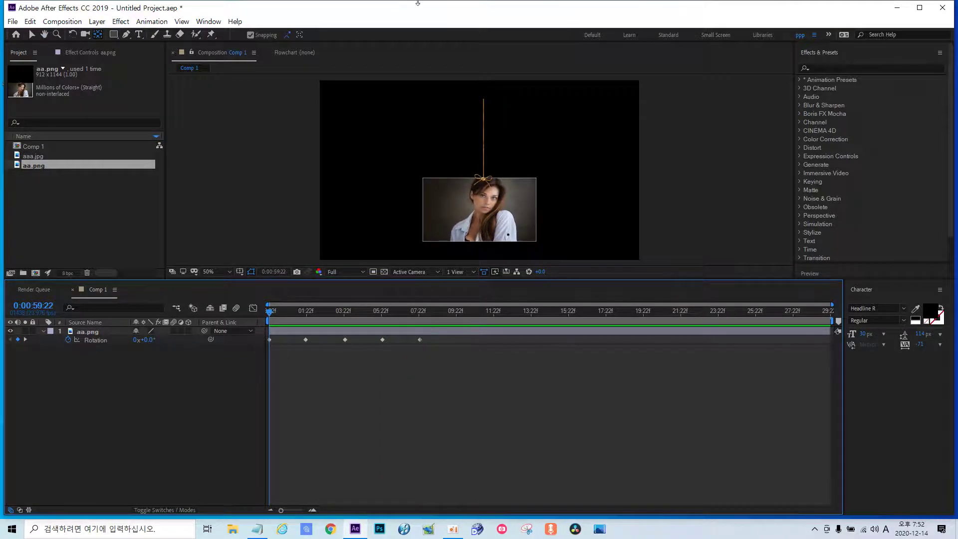
pyautogui.moveTo(421, 340)
pyautogui.moveTo(270, 311)
pyautogui.mouseDown()
pyautogui.moveTo(426, 321)
pyautogui.moveTo(494, 311)
pyautogui.mouseUp()
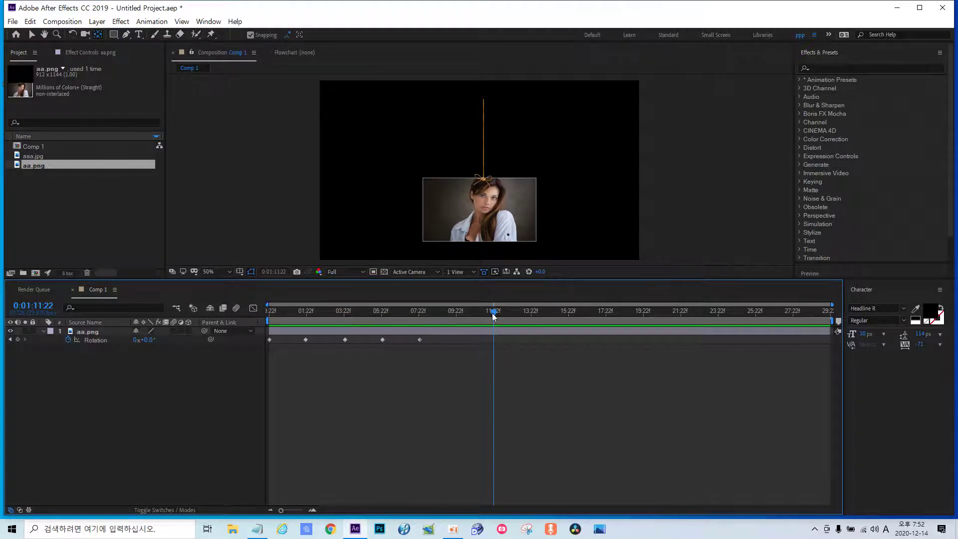
pyautogui.moveTo(493, 313); pyautogui.dragTo(251, 340)
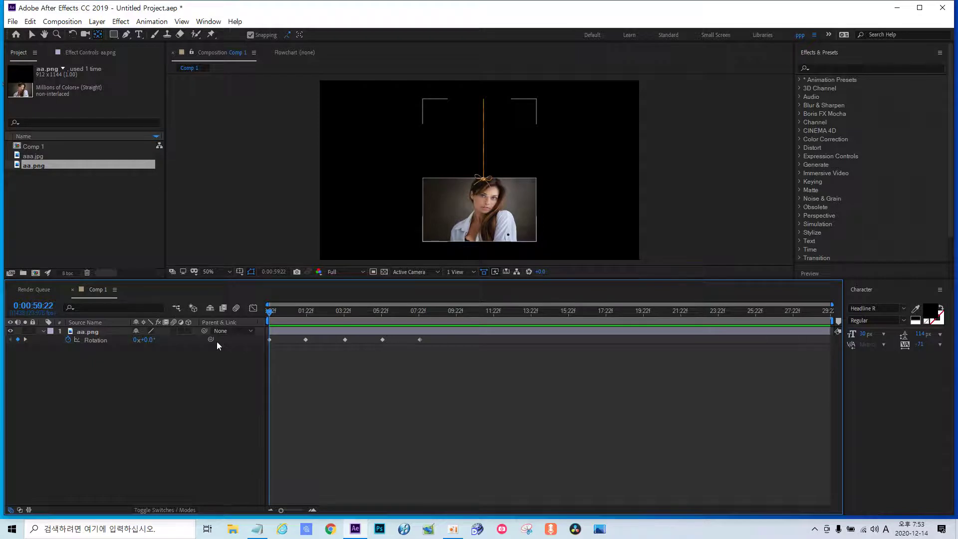
# Add a loopOutDuration(type = "cycle", duration = 0) expression to the aa.png Rotation.
pyautogui.keyDown('alt'); pyautogui.click(68, 339); pyautogui.keyUp('alt')
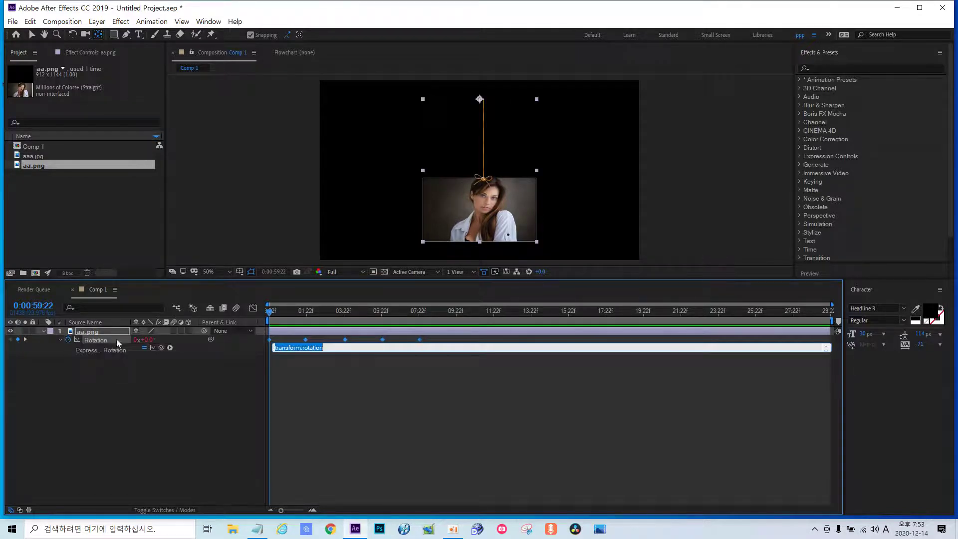
pyautogui.click(170, 349)
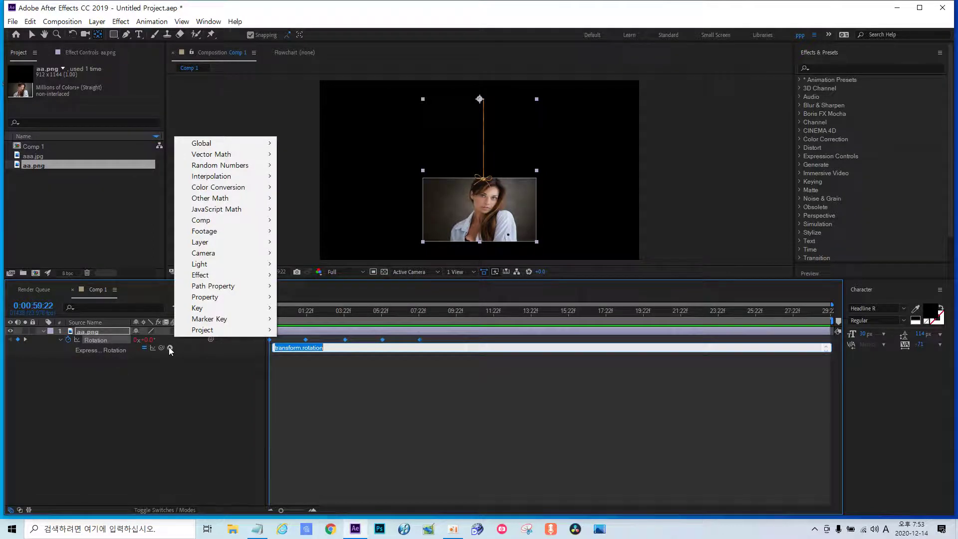
pyautogui.moveTo(209, 298)
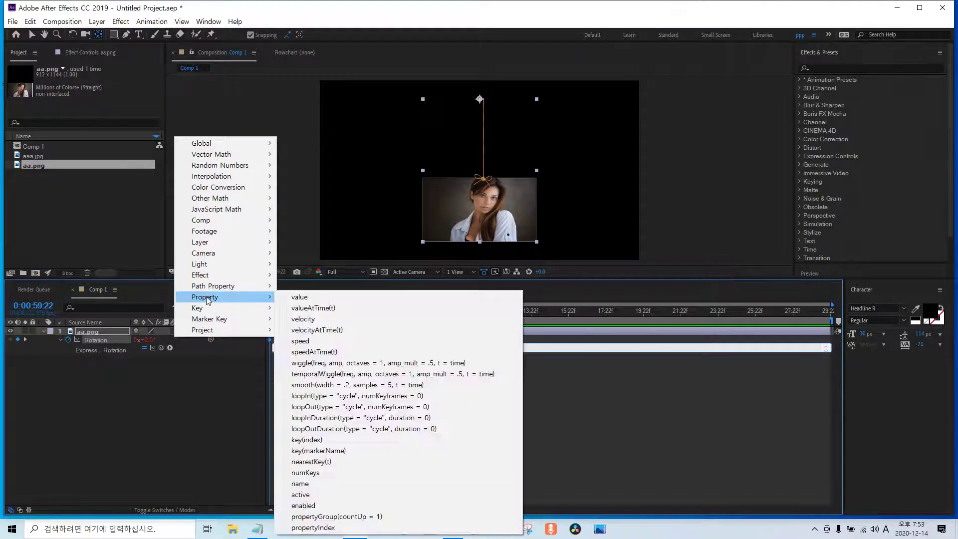
pyautogui.click(308, 429)
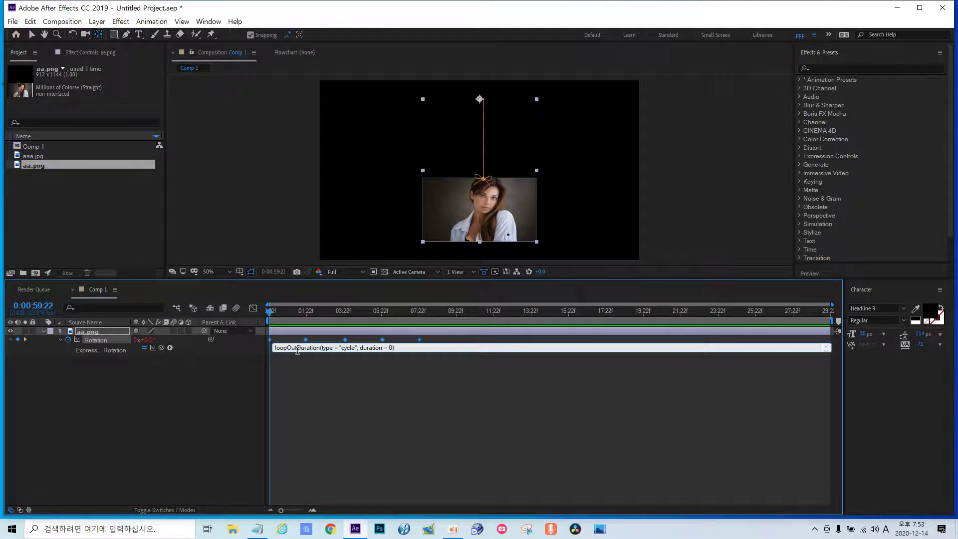
pyautogui.click(195, 373)
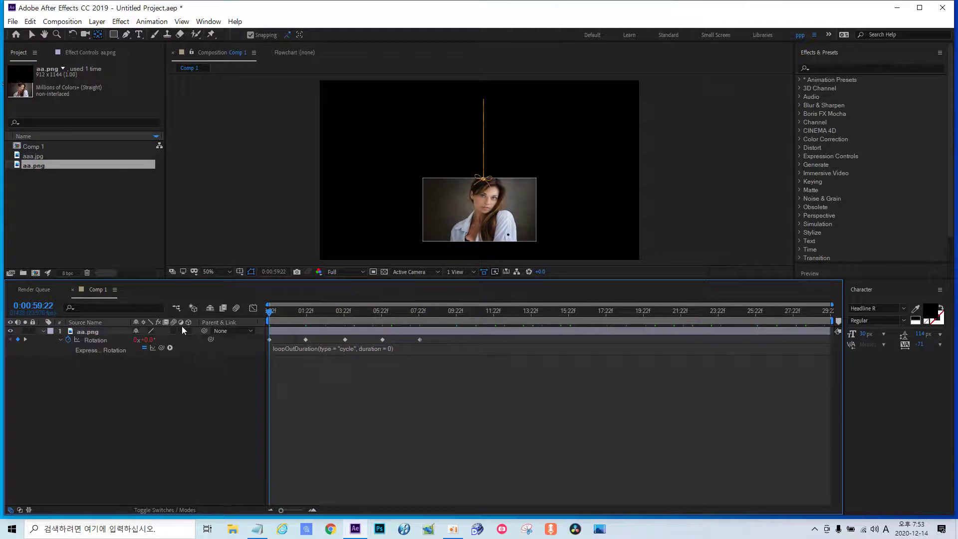
# Preview the endlessly repeating pendulum swing.
pyautogui.press('space')
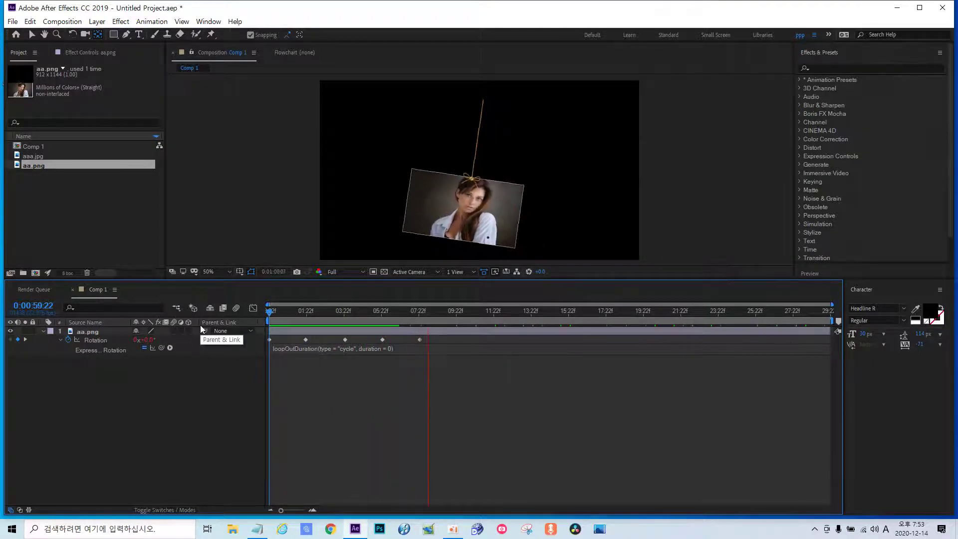
pyautogui.moveTo(420, 340)
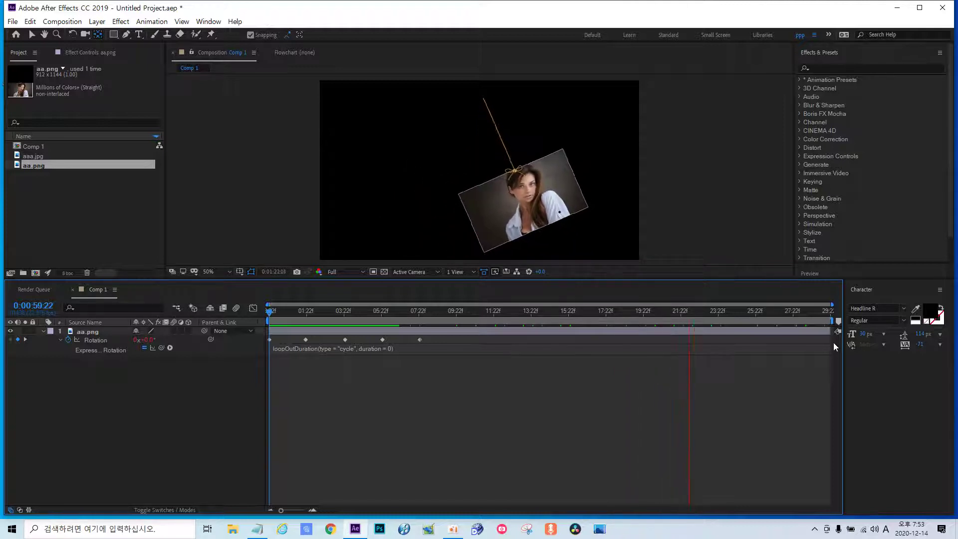
pyautogui.press('space')
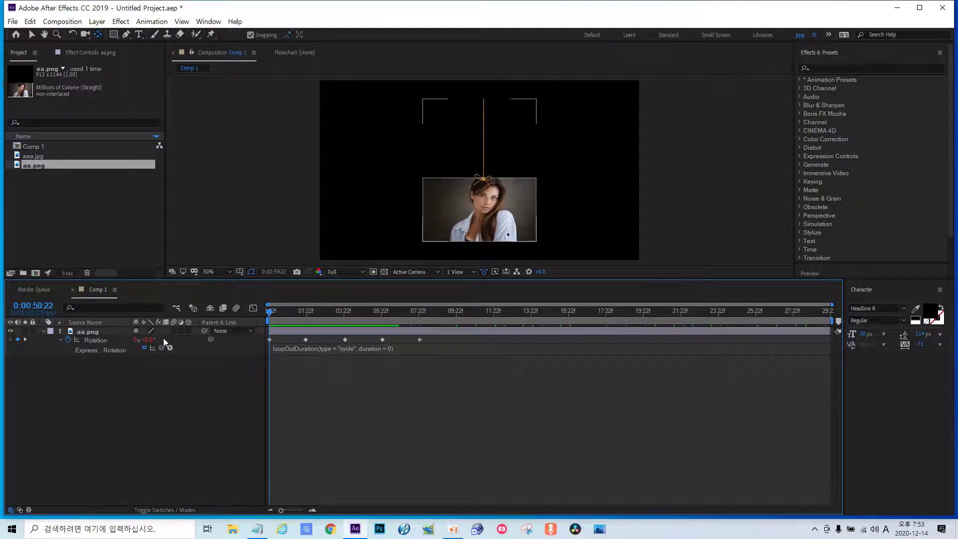
# Dismiss the expression function list, then select and delete the aa.png layer.
pyautogui.click(170, 349)
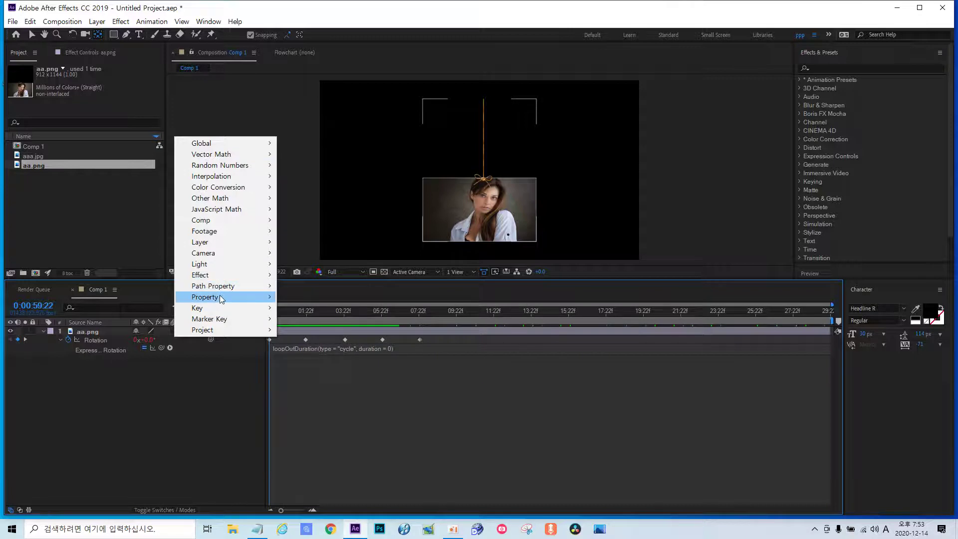
pyautogui.moveTo(221, 299)
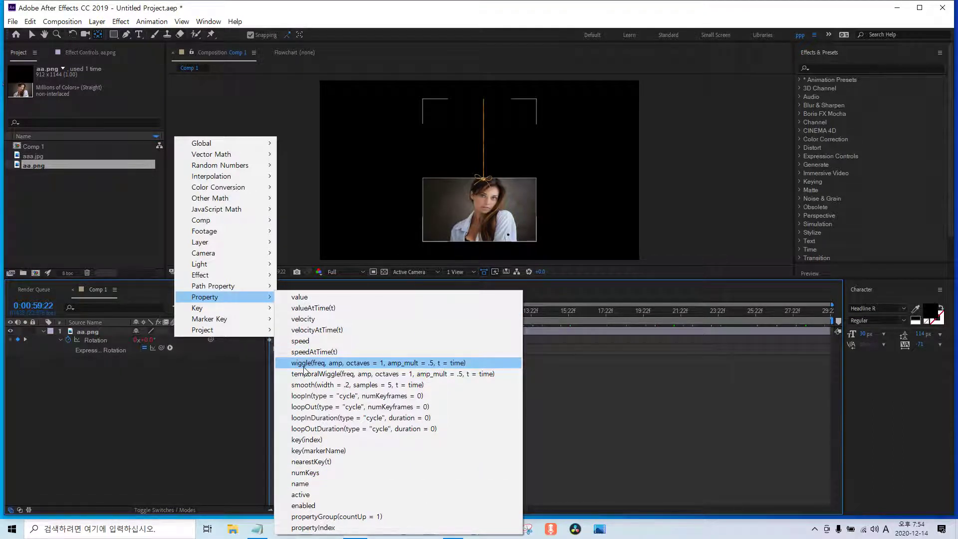
pyautogui.click(218, 374)
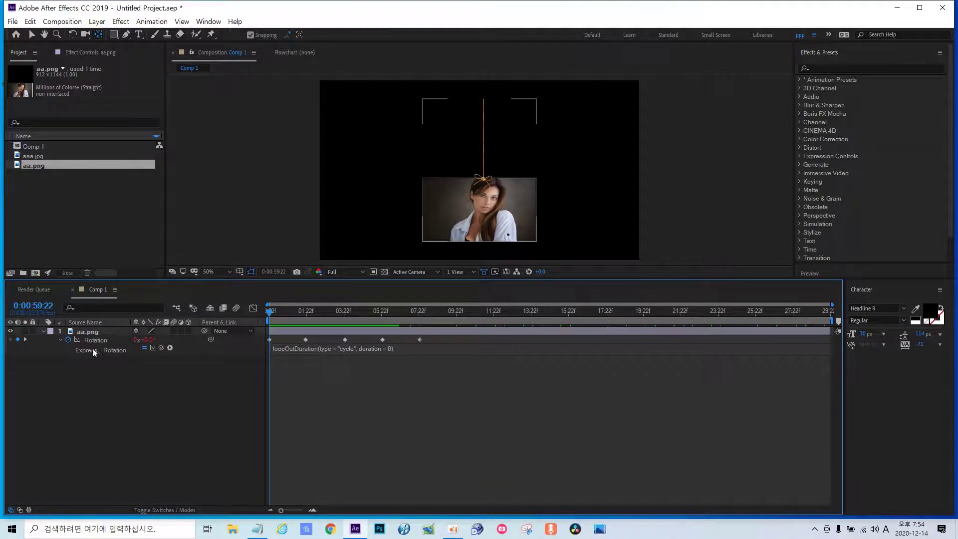
pyautogui.click(43, 331)
pyautogui.click(80, 331)
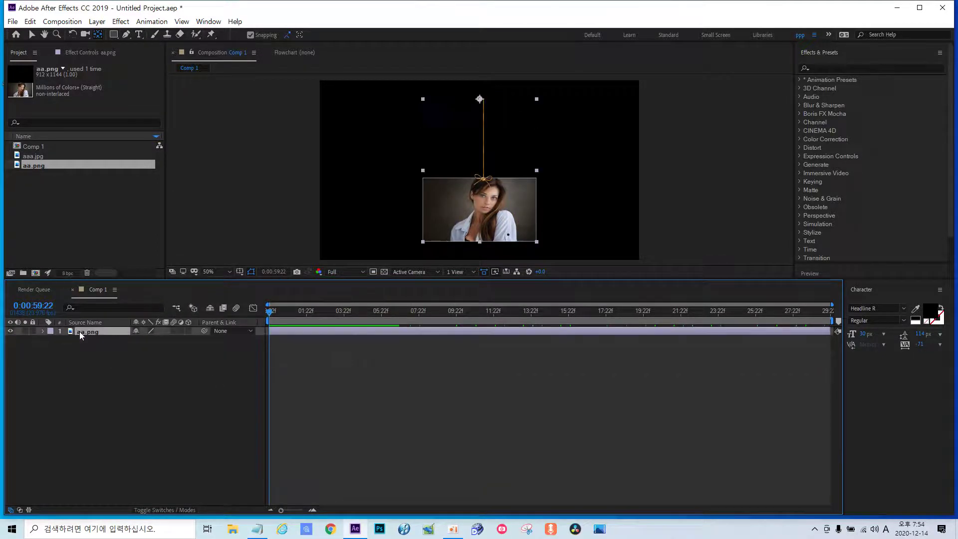
pyautogui.press('Delete')
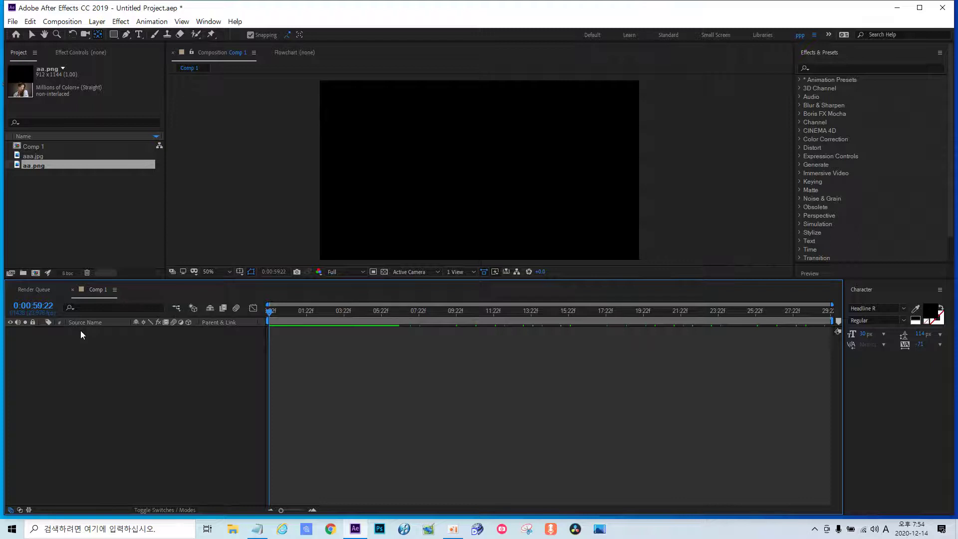
# Import lee.mp3 from the Audio folder and place it as a layer in Comp 1.
pyautogui.rightClick(31, 192)
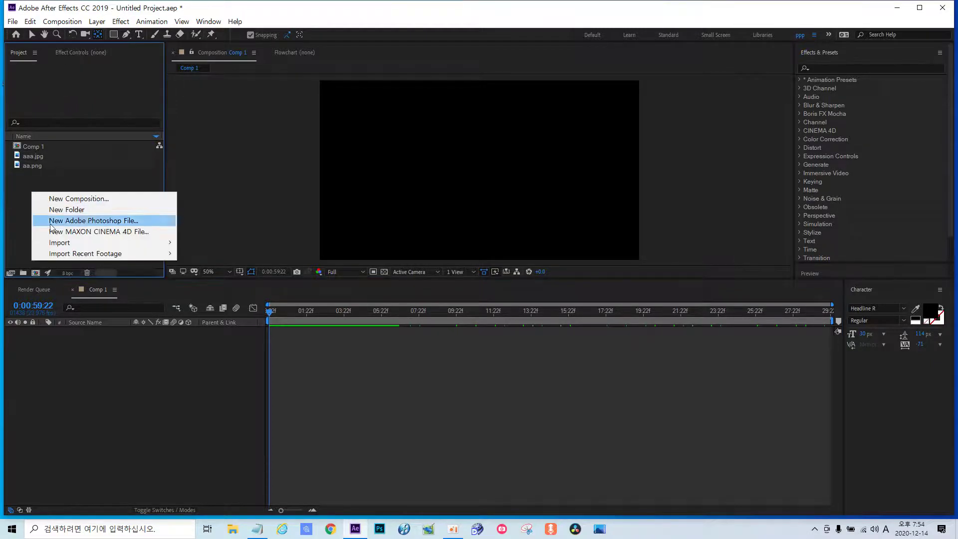
pyautogui.moveTo(62, 244)
pyautogui.click(197, 243)
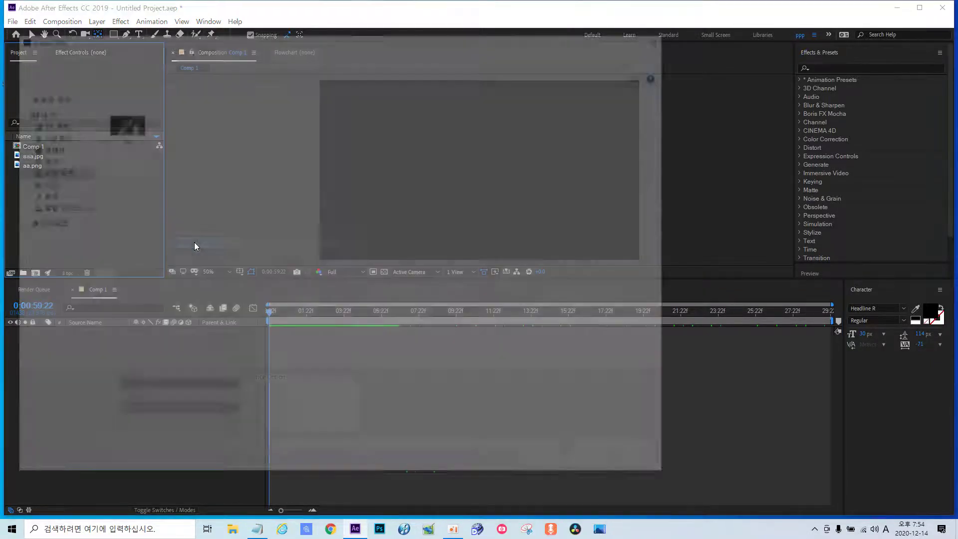
pyautogui.click(54, 54)
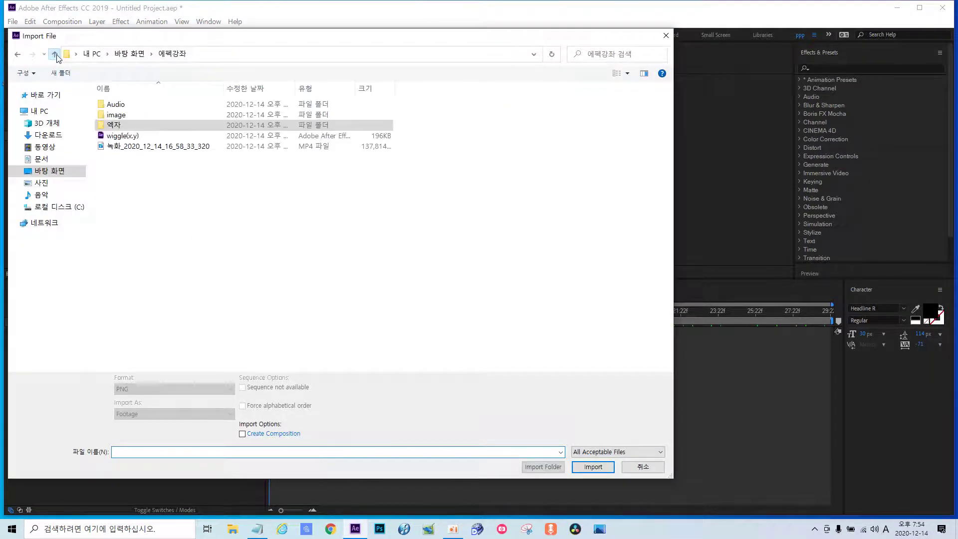
pyautogui.doubleClick(109, 105)
pyautogui.doubleClick(114, 115)
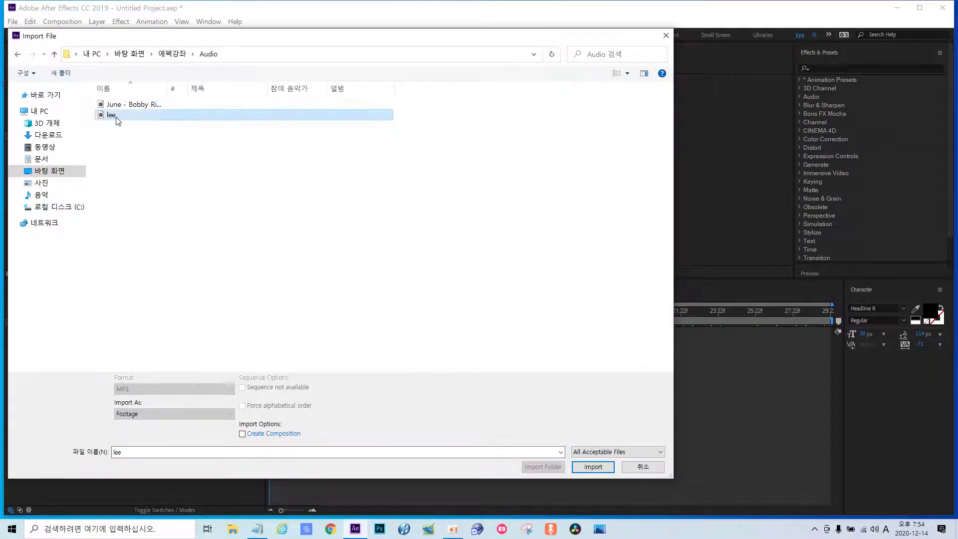
pyautogui.moveTo(52, 145); pyautogui.dragTo(85, 343)
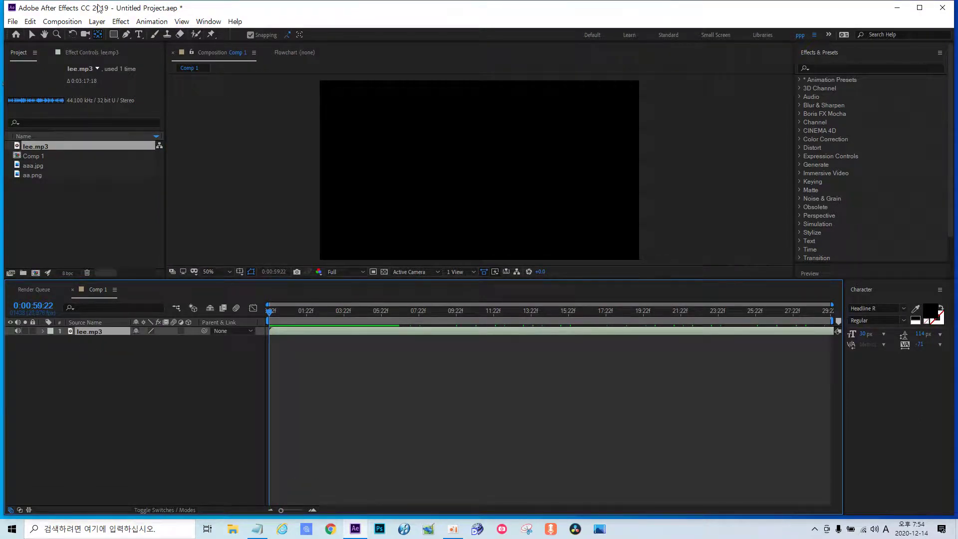
# Set Audio Hardware Default Output to 스피커 (Realtek(R) Audio) in Preferences and confirm.
pyautogui.click(30, 21)
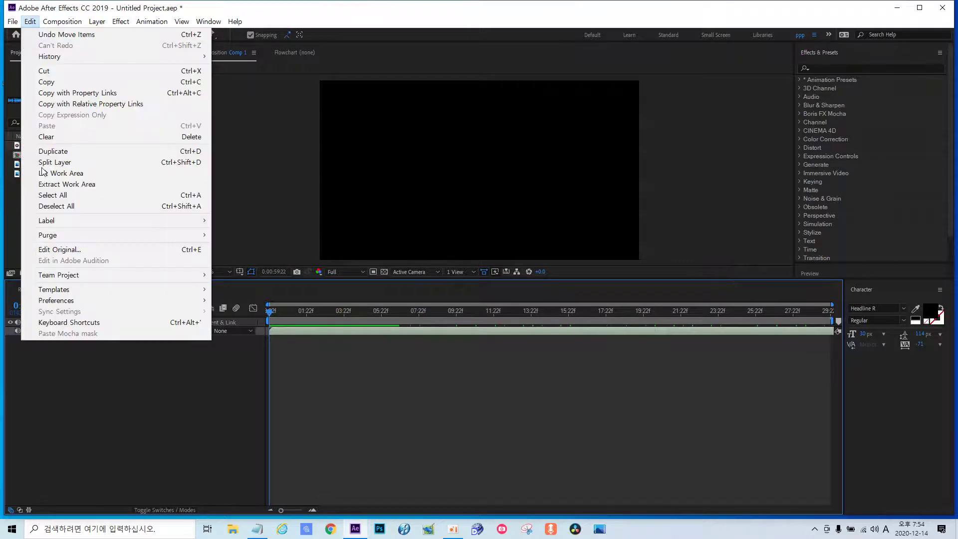
pyautogui.moveTo(68, 301)
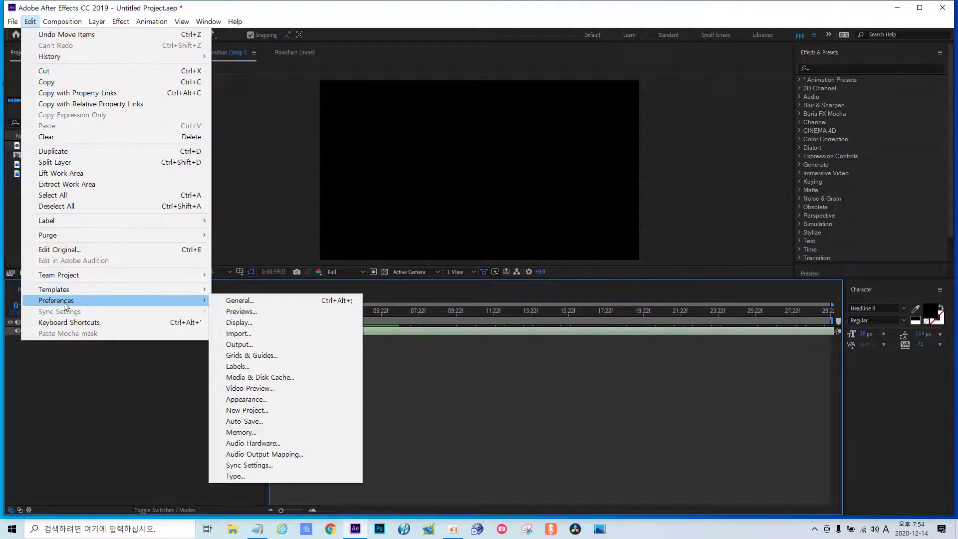
pyautogui.click(245, 304)
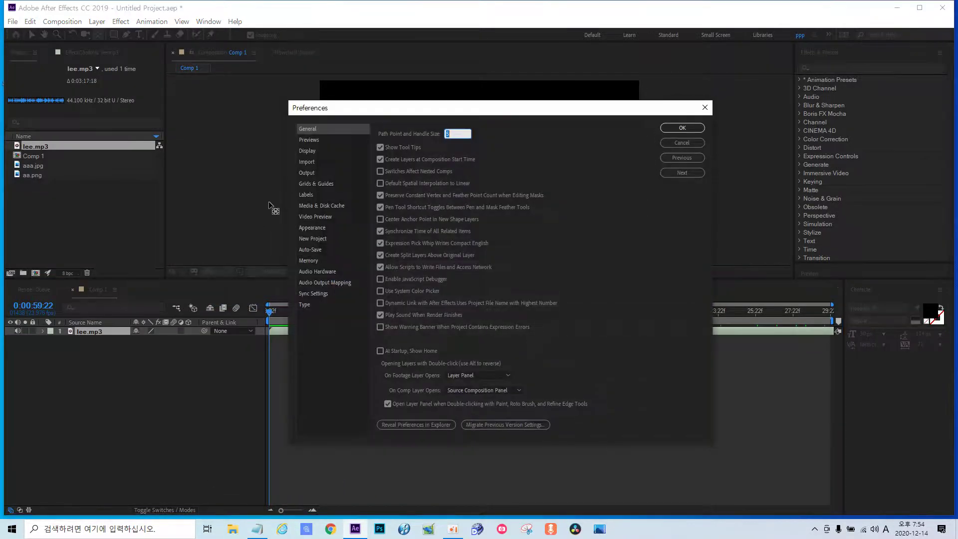
pyautogui.click(321, 272)
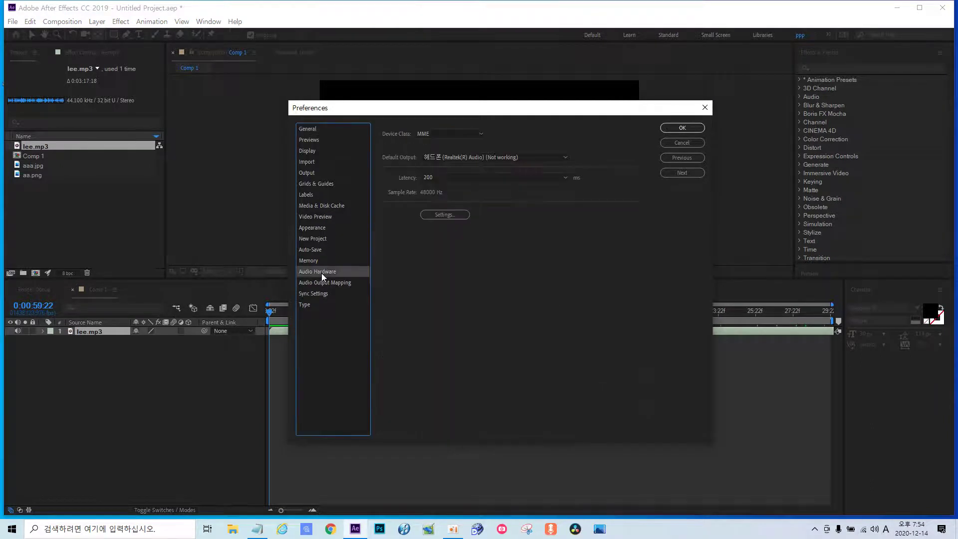
pyautogui.click(456, 158)
pyautogui.click(459, 167)
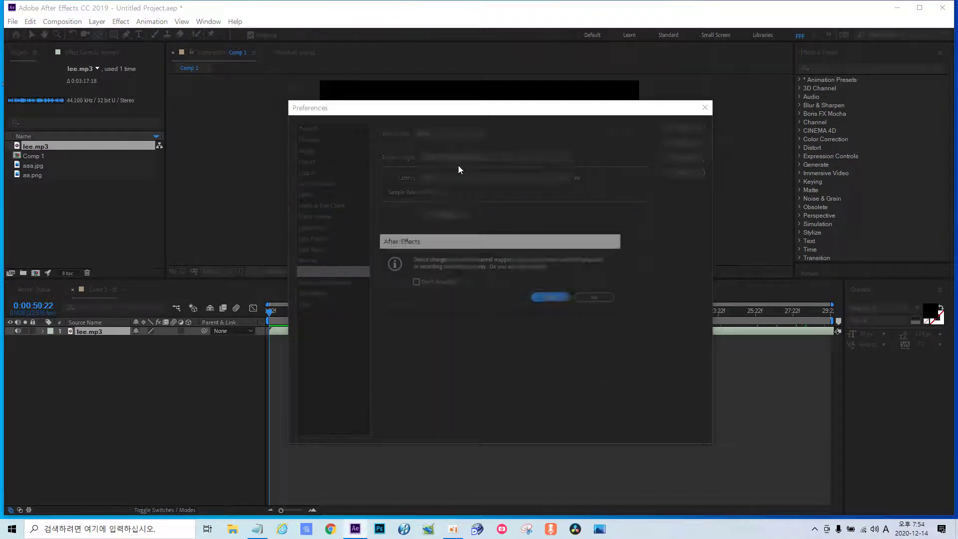
pyautogui.click(551, 298)
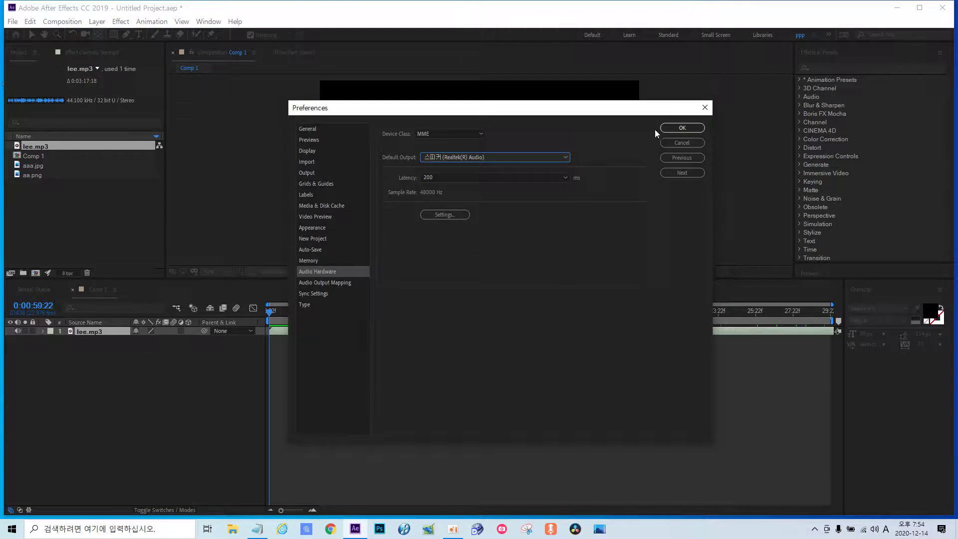
pyautogui.click(683, 128)
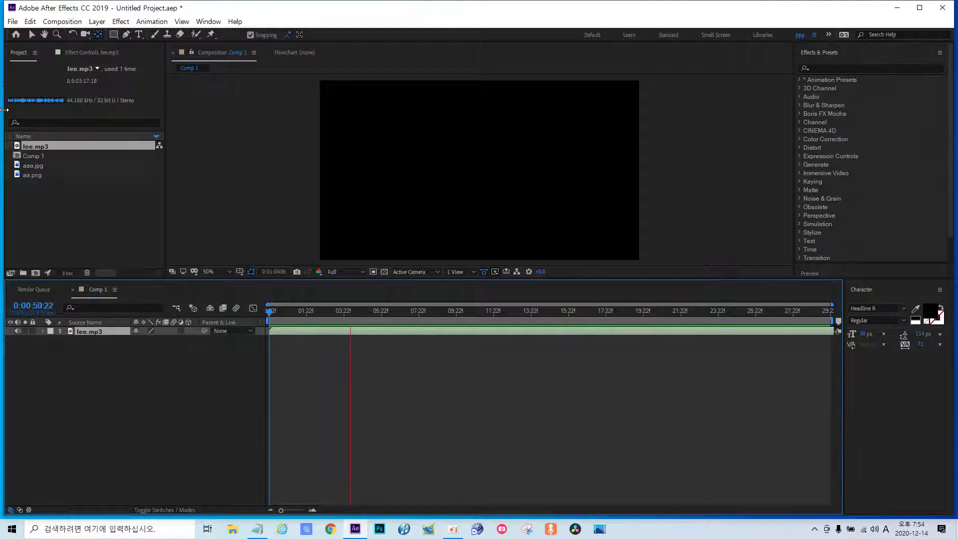
pyautogui.press('space')
pyautogui.click(51, 340)
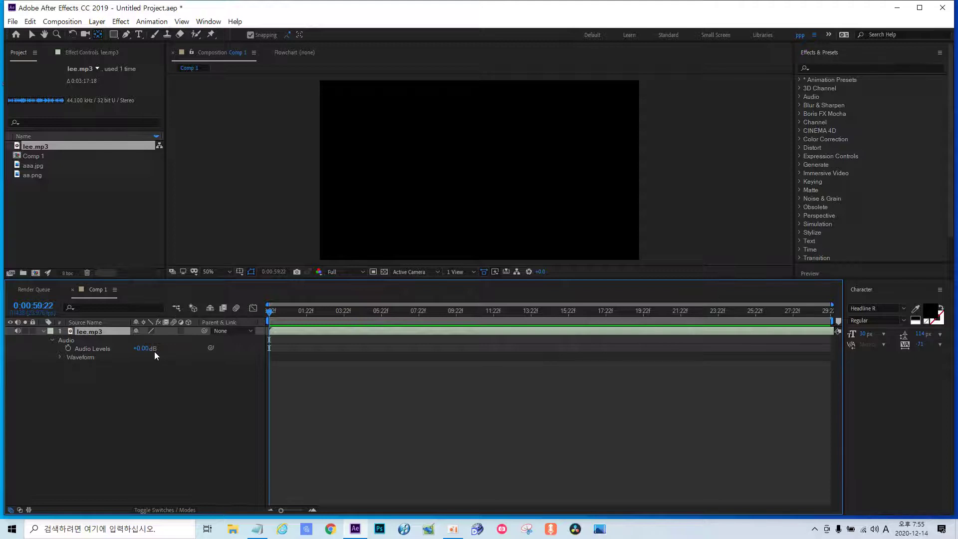
pyautogui.click(60, 356)
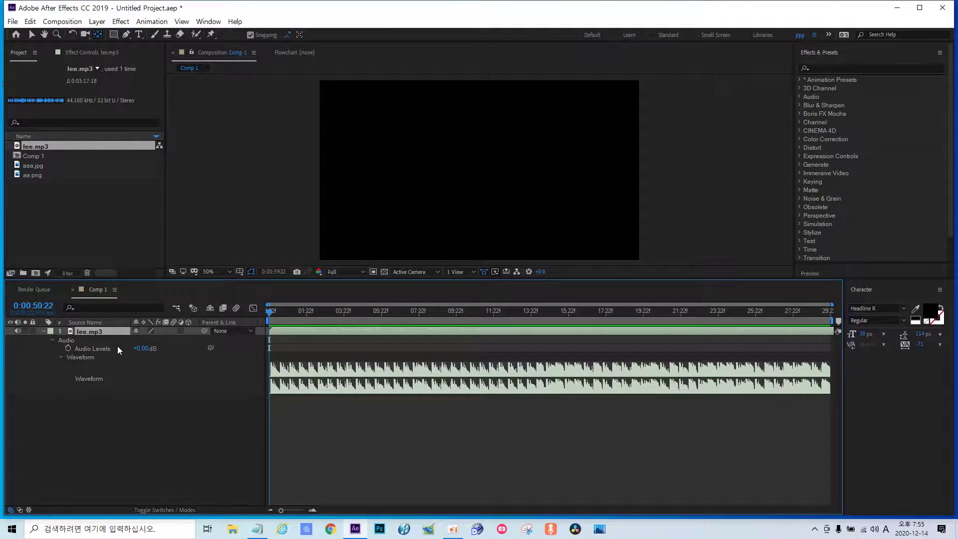
pyautogui.moveTo(139, 350); pyautogui.dragTo(142, 352)
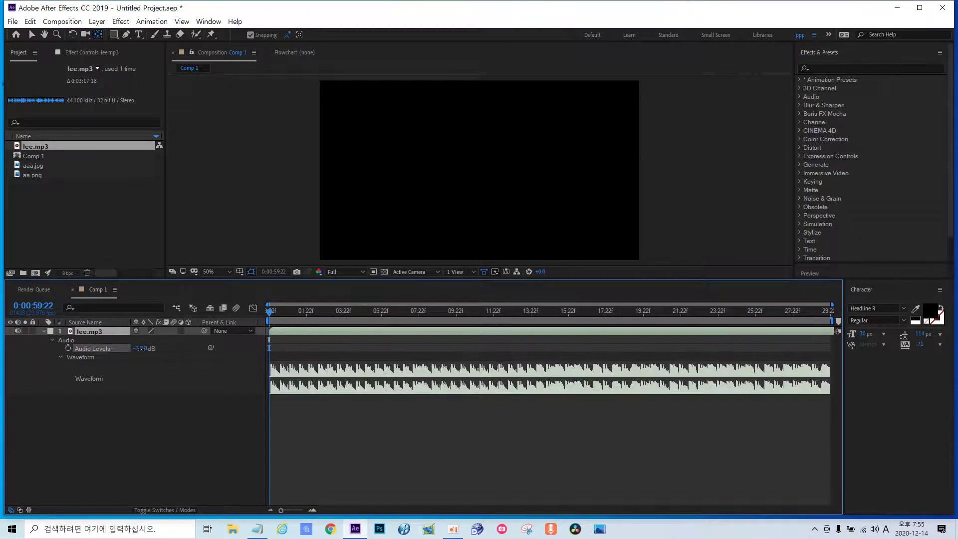
pyautogui.click(141, 349)
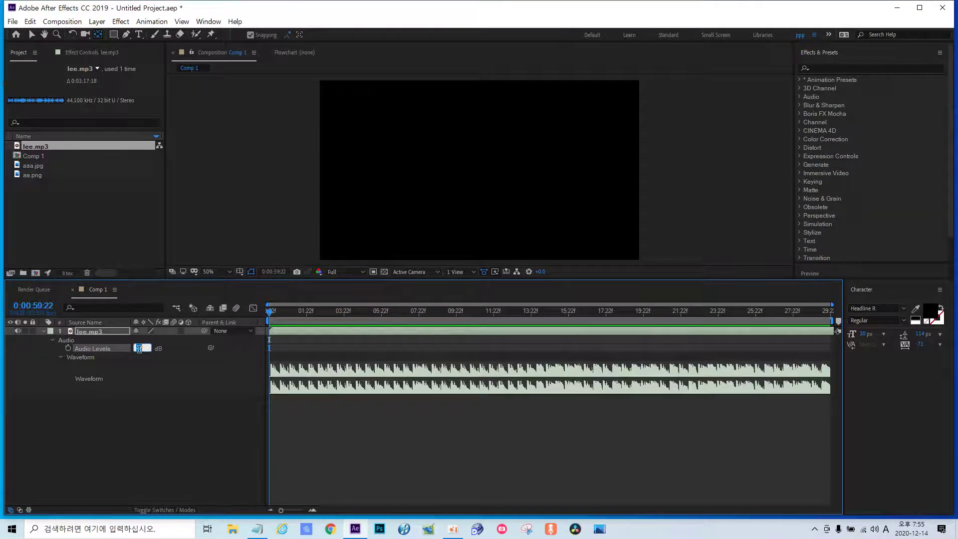
pyautogui.write('0')
pyautogui.press('Return')
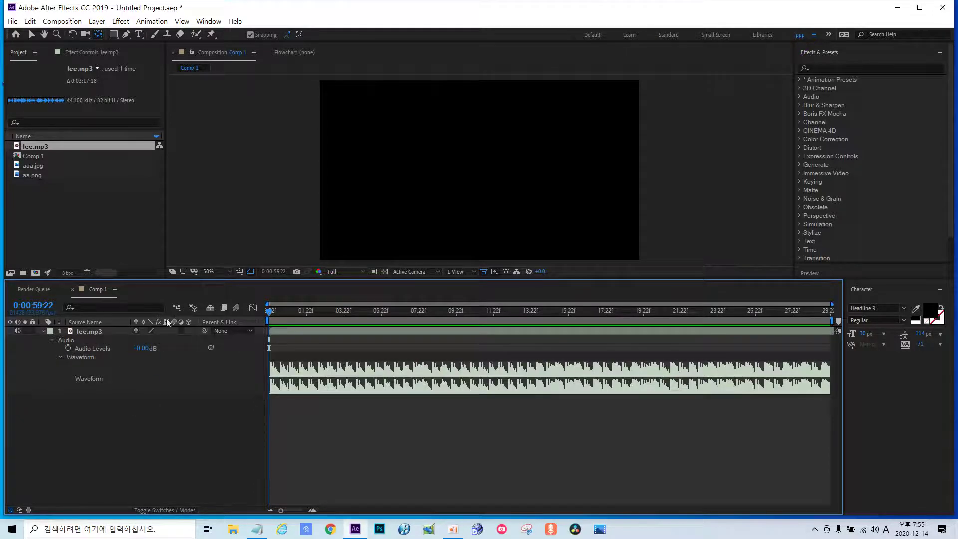
pyautogui.click(43, 332)
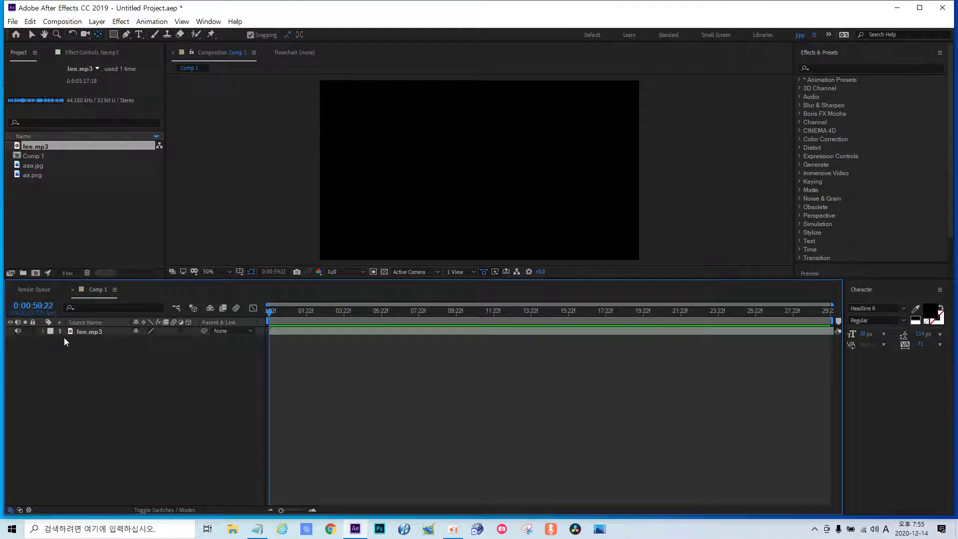
pyautogui.click(42, 331)
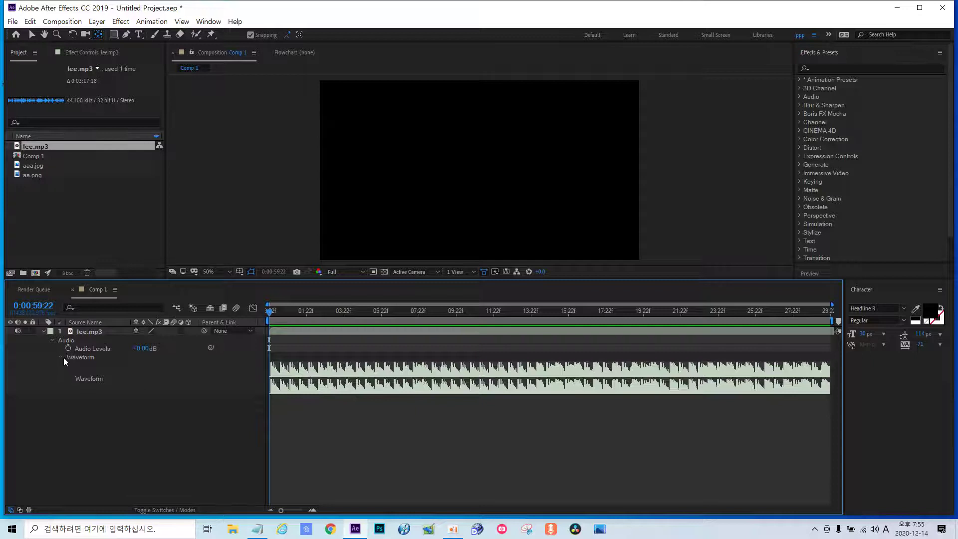
pyautogui.click(60, 357)
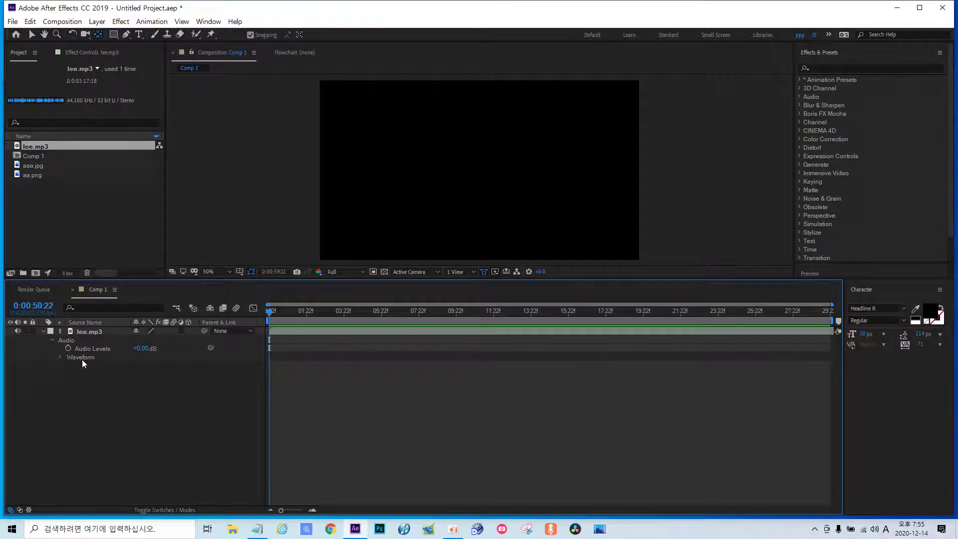
pyautogui.click(42, 331)
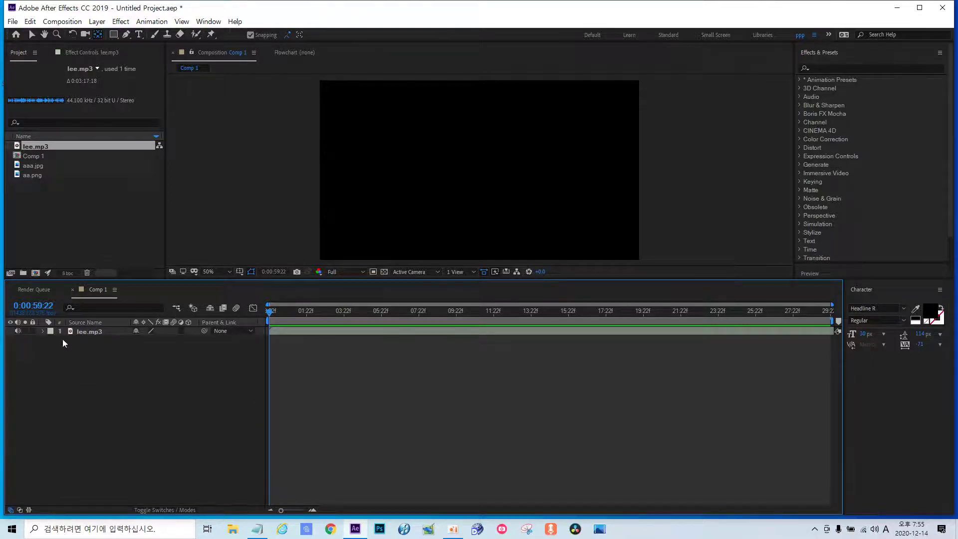
pyautogui.click(89, 333)
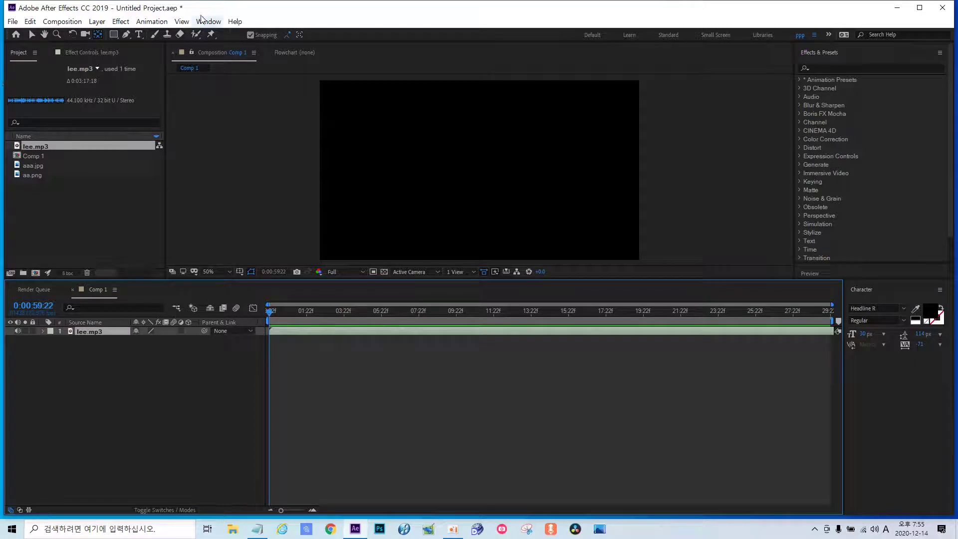
# Run Keyframe Assistant > Convert Audio to Keyframes on the lee.mp3 soundtrack.
pyautogui.click(159, 22)
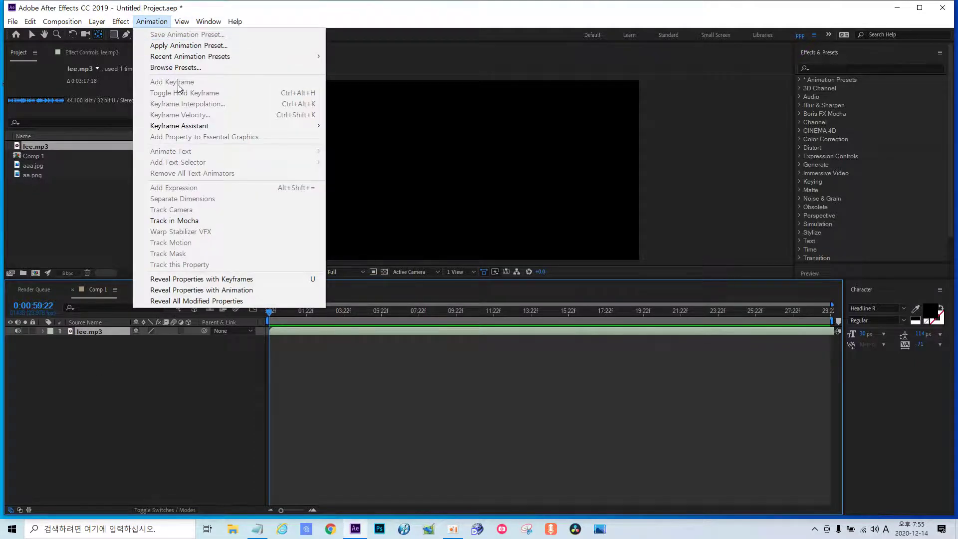
pyautogui.moveTo(187, 129)
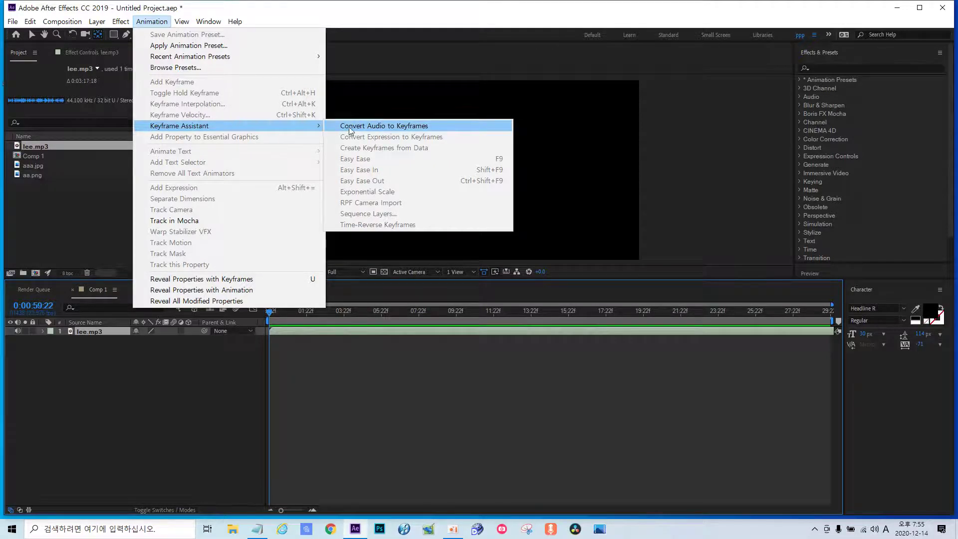
pyautogui.click(377, 131)
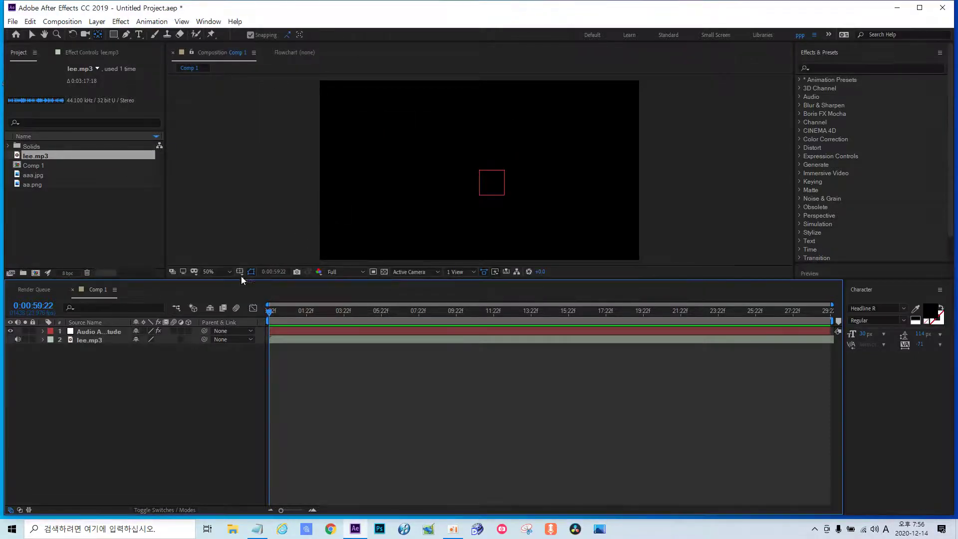
# Expand the Audio Amplitude layer's Effects to reveal the keyframed Both Channels slider.
pyautogui.click(43, 332)
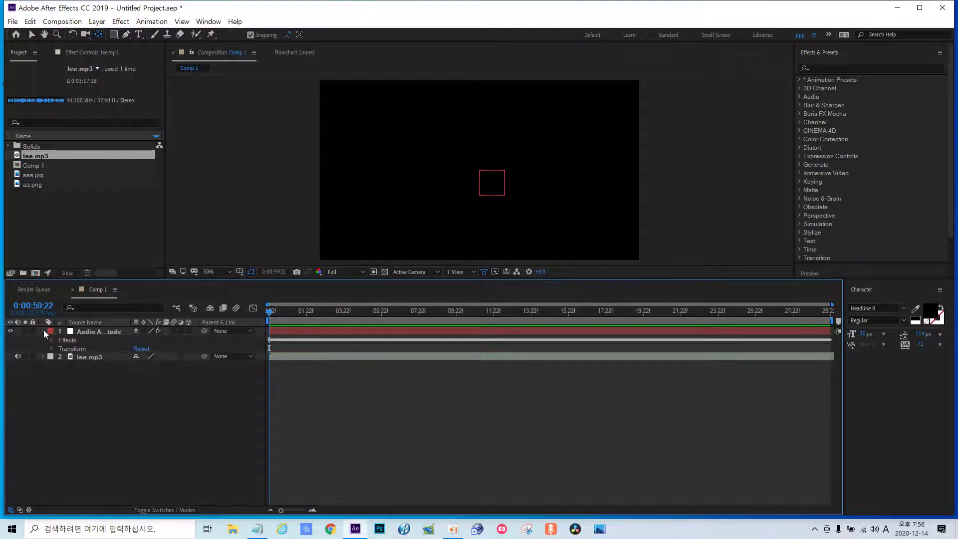
pyautogui.click(44, 332)
pyautogui.click(93, 331)
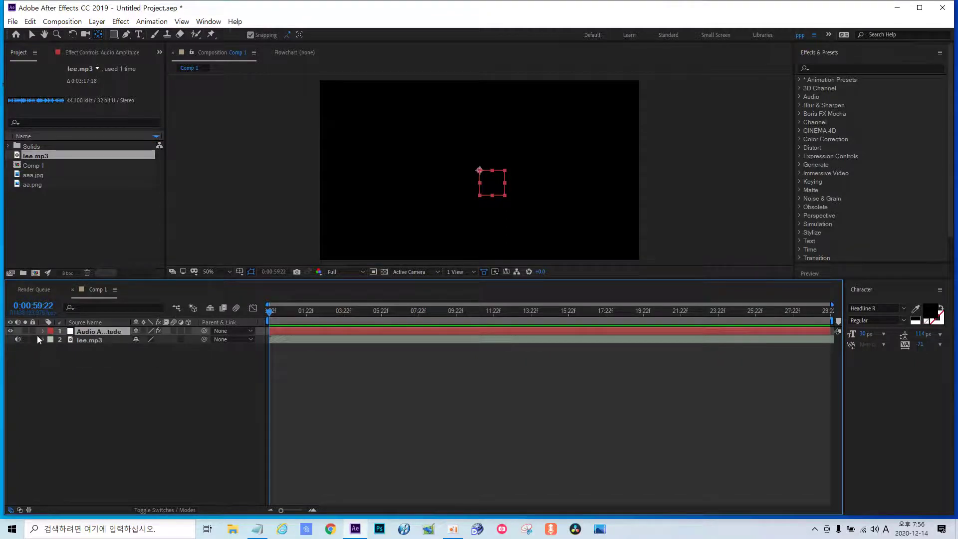
pyautogui.click(43, 331)
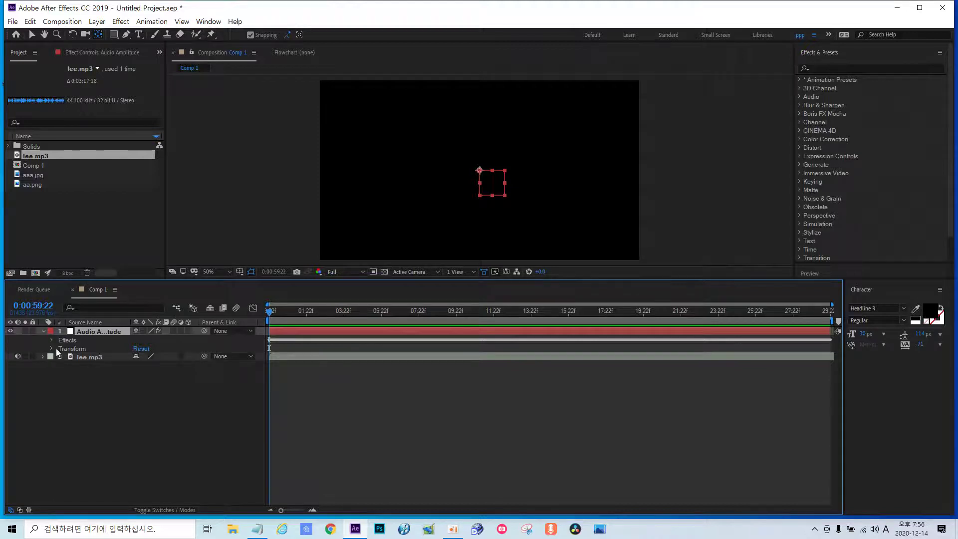
pyautogui.click(51, 341)
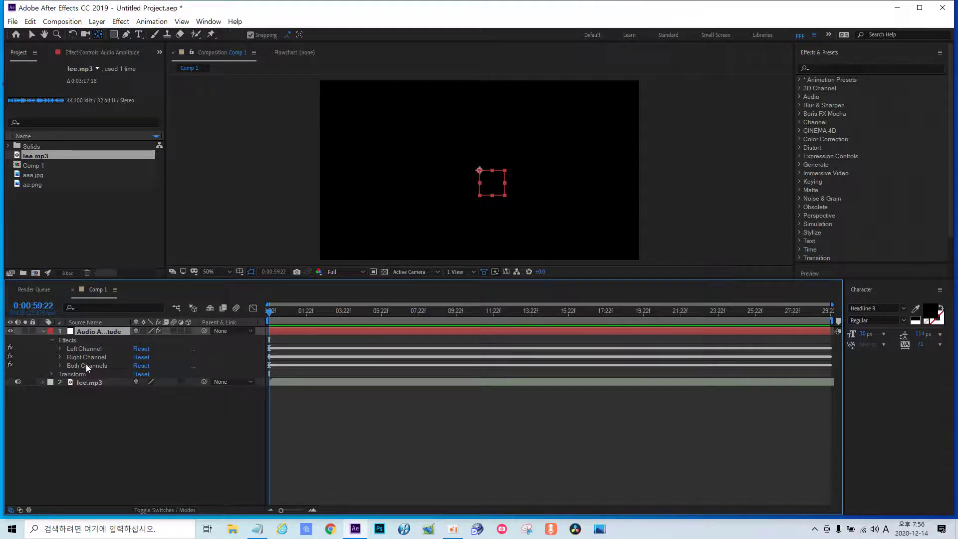
pyautogui.click(59, 366)
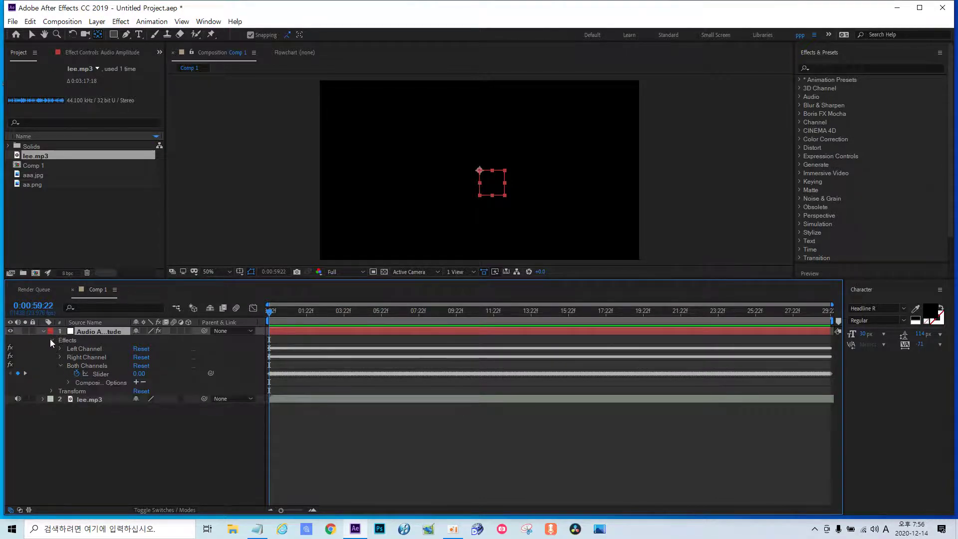
# Add aaa.jpg to Comp 1 and give its Position a transform.position expression.
pyautogui.click(40, 178)
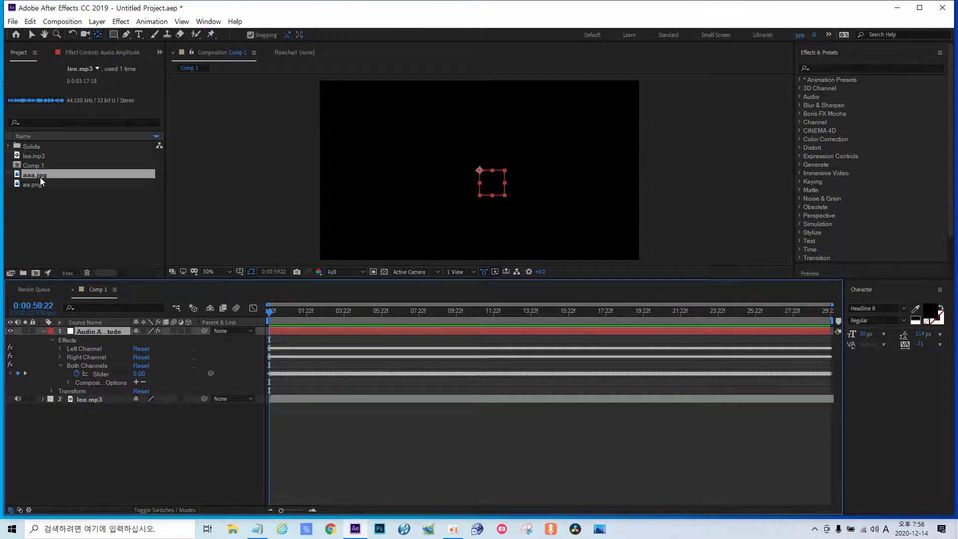
pyautogui.moveTo(39, 178); pyautogui.dragTo(69, 332)
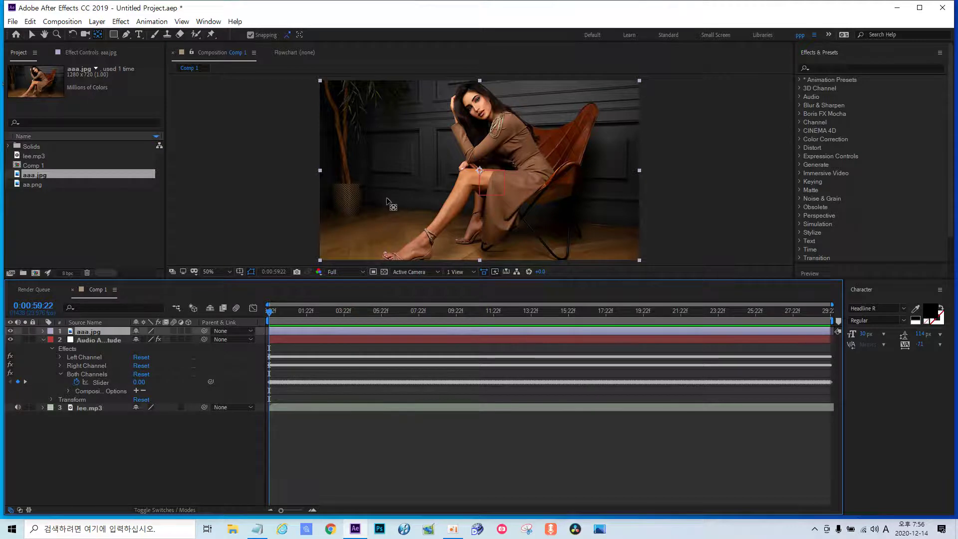
pyautogui.click(43, 331)
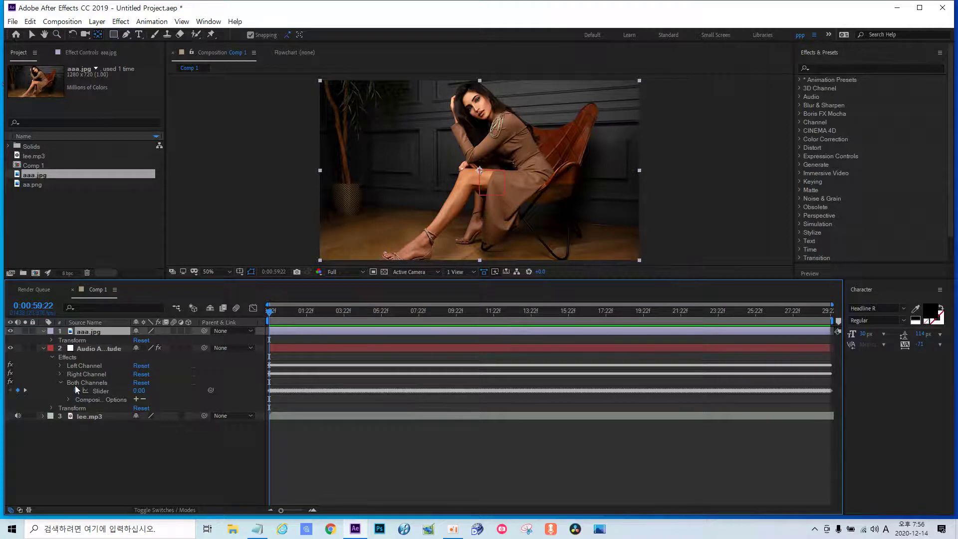
pyautogui.click(43, 331)
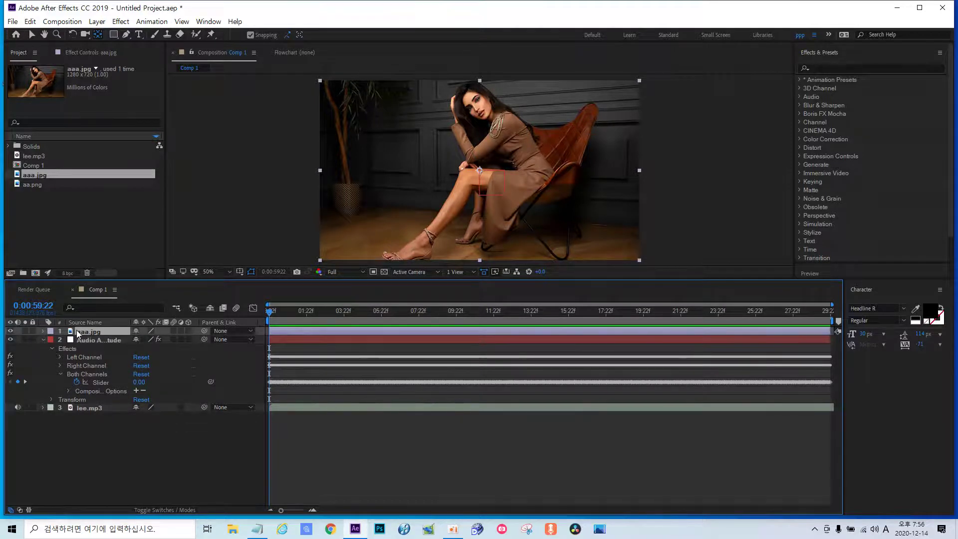
pyautogui.press('p')
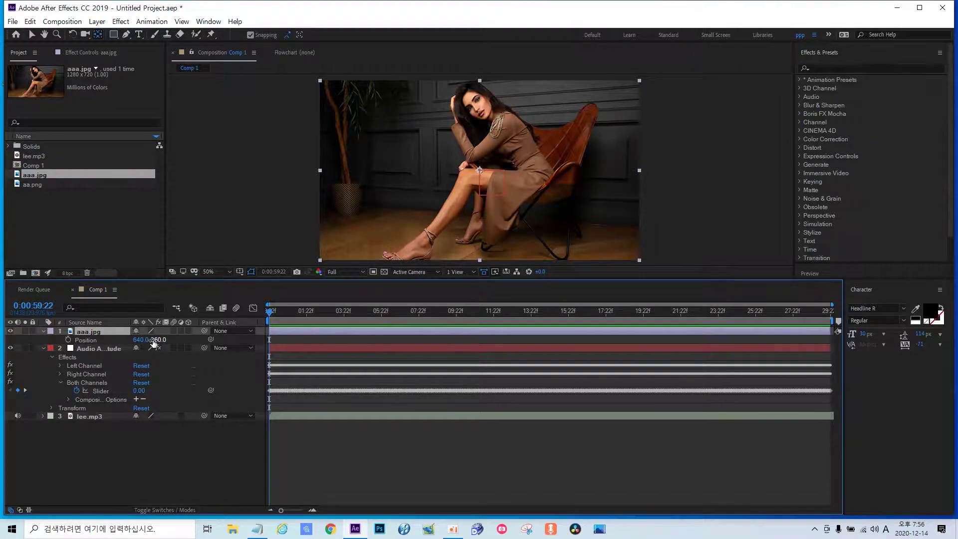
pyautogui.keyDown('alt'); pyautogui.click(67, 340); pyautogui.keyUp('alt')
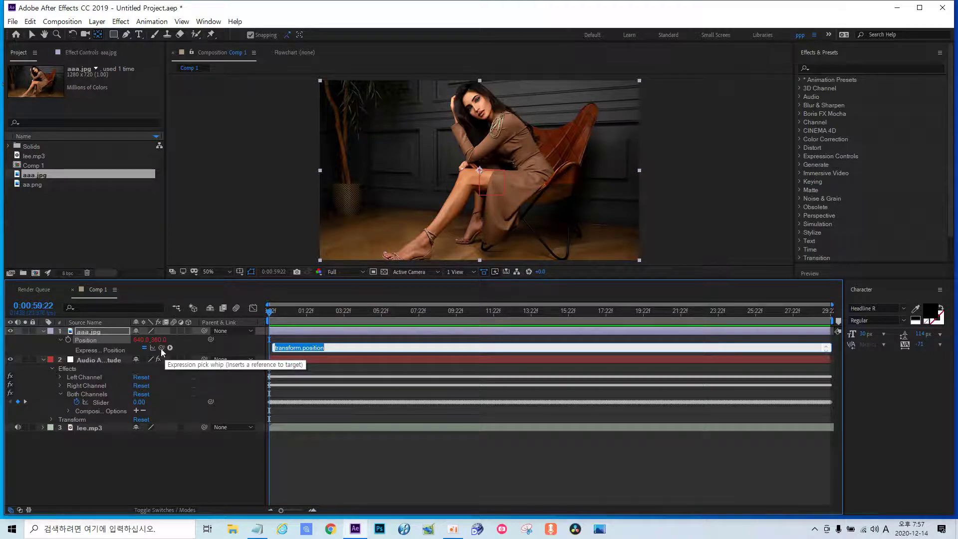
# Pick-whip aaa.jpg's Position to the Both Channels Slider and rewrite it as temp = ...; [temp, temp].
pyautogui.moveTo(149, 366)
pyautogui.mouseDown()
pyautogui.moveTo(71, 409)
pyautogui.moveTo(77, 402)
pyautogui.mouseUp()
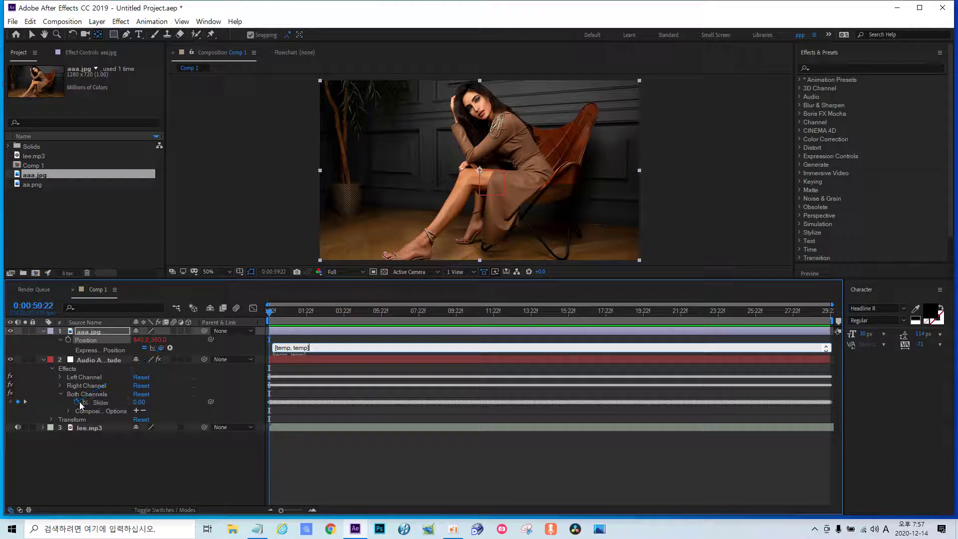
pyautogui.click(219, 479)
pyautogui.click(390, 349)
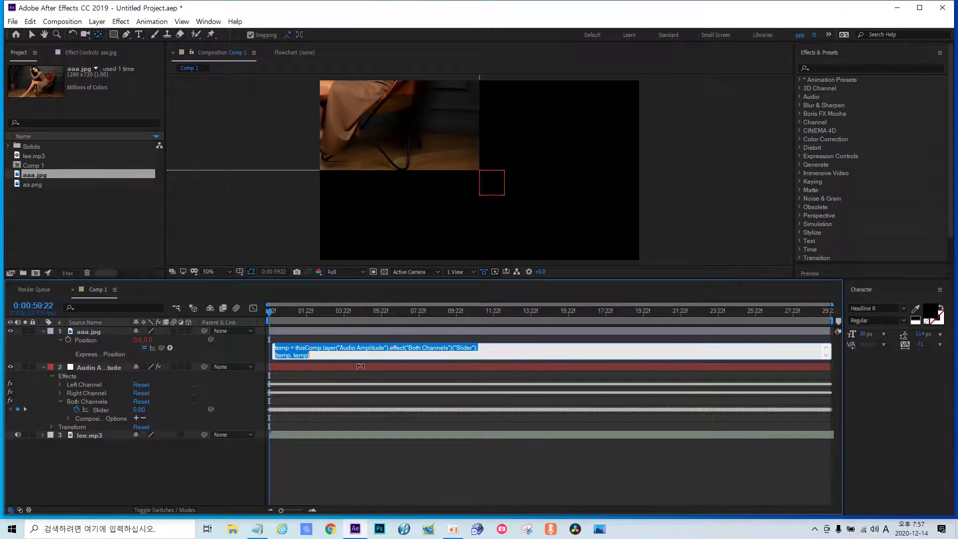
pyautogui.click(487, 351)
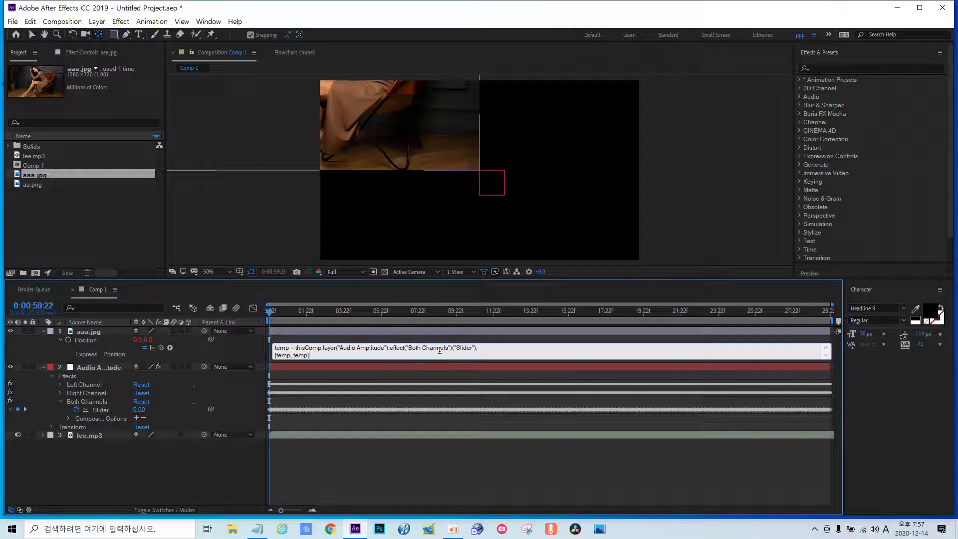
pyautogui.click(393, 126)
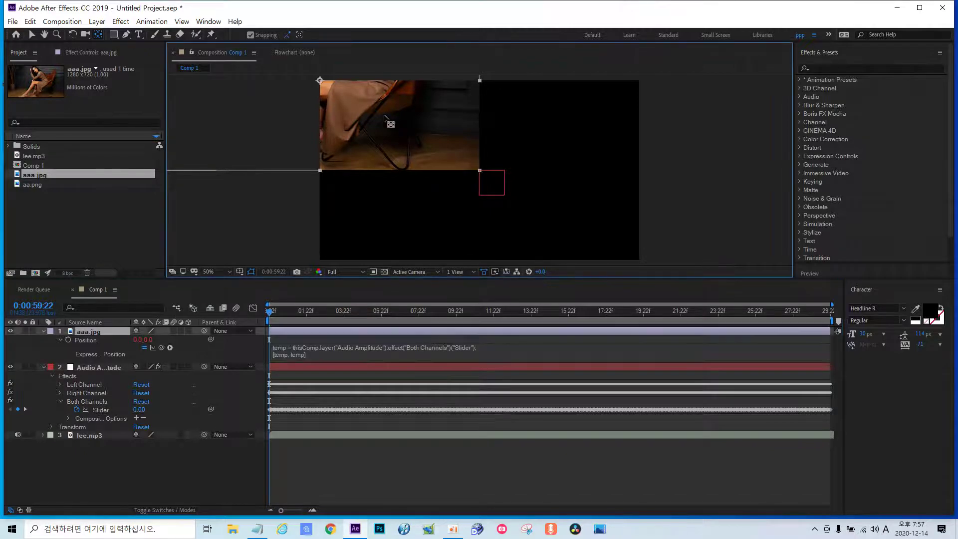
# Move the photo's anchor point to its top-left corner and preview the audio-driven motion.
pyautogui.click(320, 81)
pyautogui.moveTo(294, 70)
pyautogui.mouseDown()
pyautogui.moveTo(270, 20)
pyautogui.moveTo(280, 3)
pyautogui.moveTo(301, 82)
pyautogui.moveTo(202, 83)
pyautogui.moveTo(331, 106)
pyautogui.moveTo(321, 78)
pyautogui.moveTo(311, 84)
pyautogui.mouseUp()
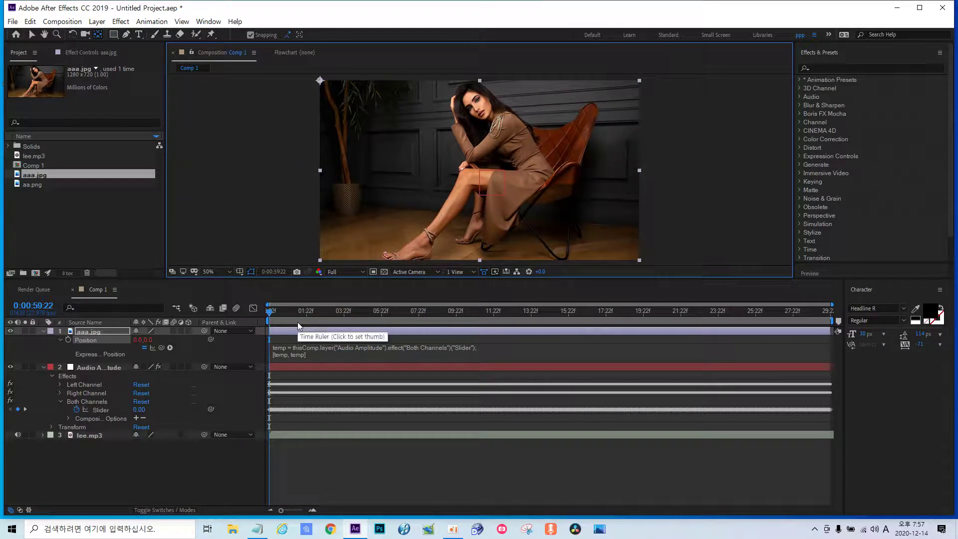
pyautogui.press('space')
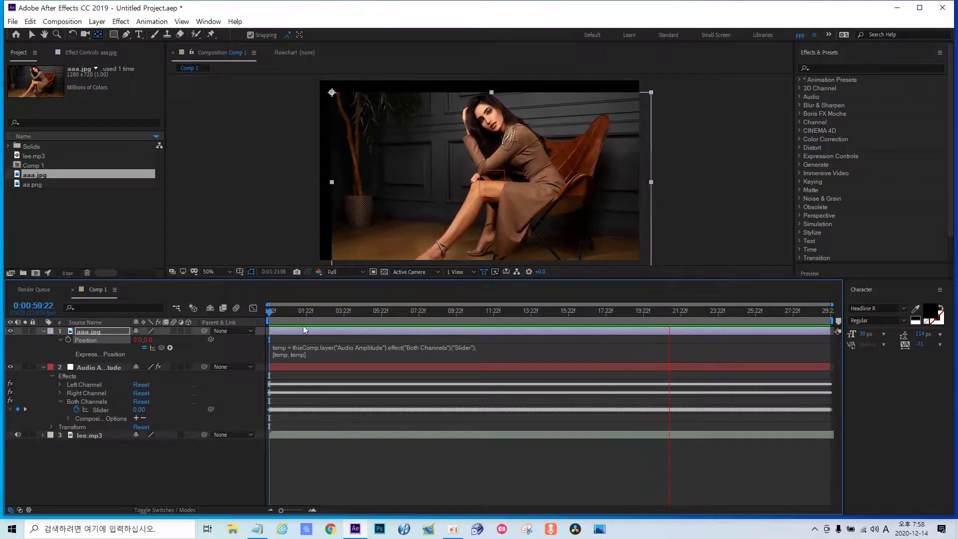
pyautogui.press('space')
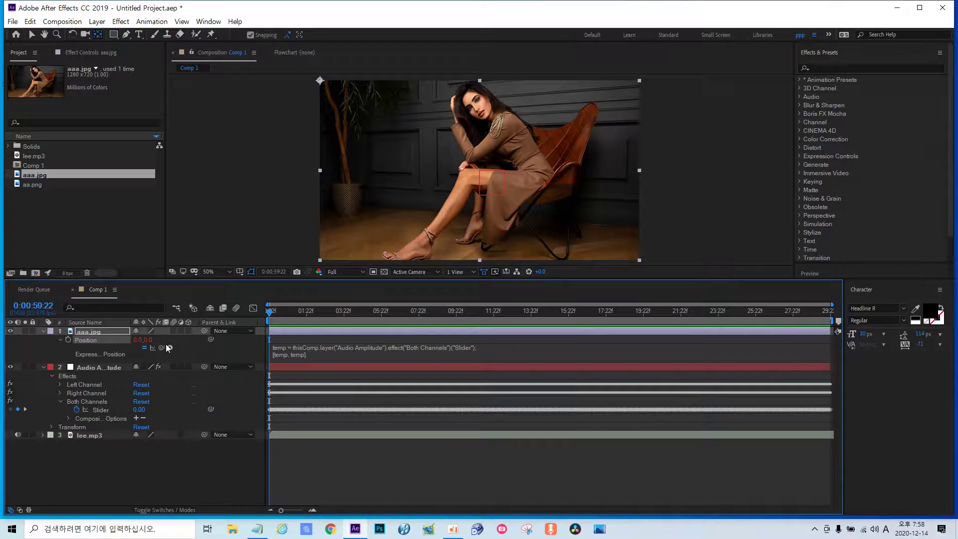
# Show the lee.mp3 Audio > Waveform and preview the motion against it.
pyautogui.click(42, 435)
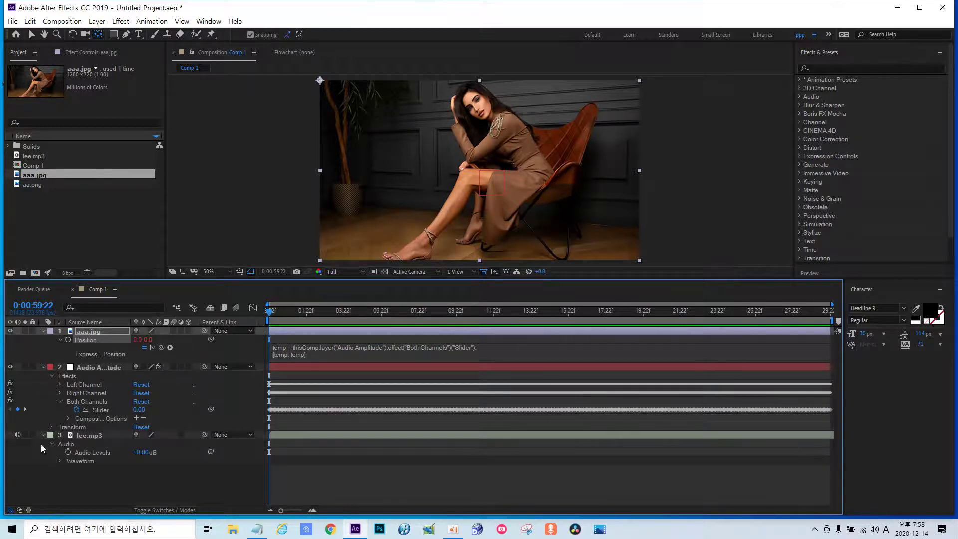
pyautogui.click(60, 462)
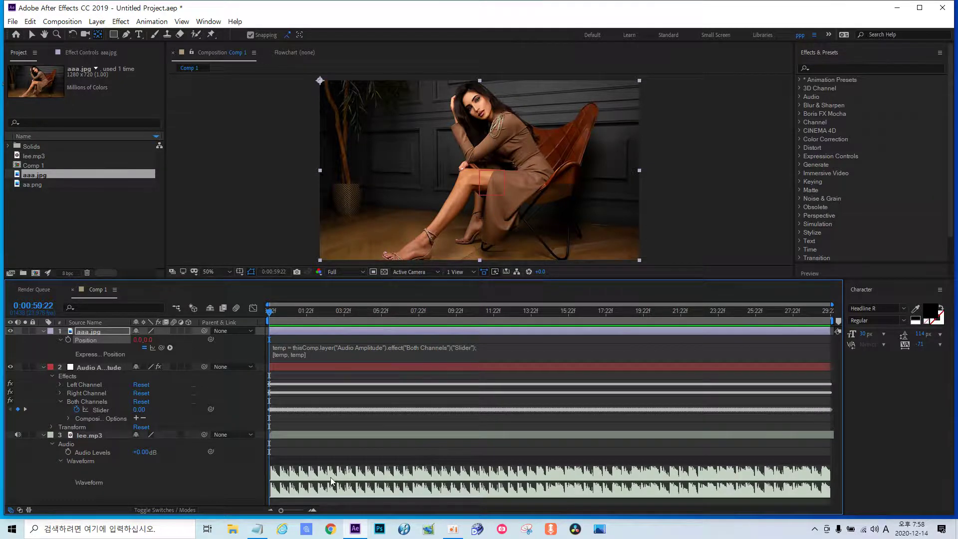
pyautogui.press('space')
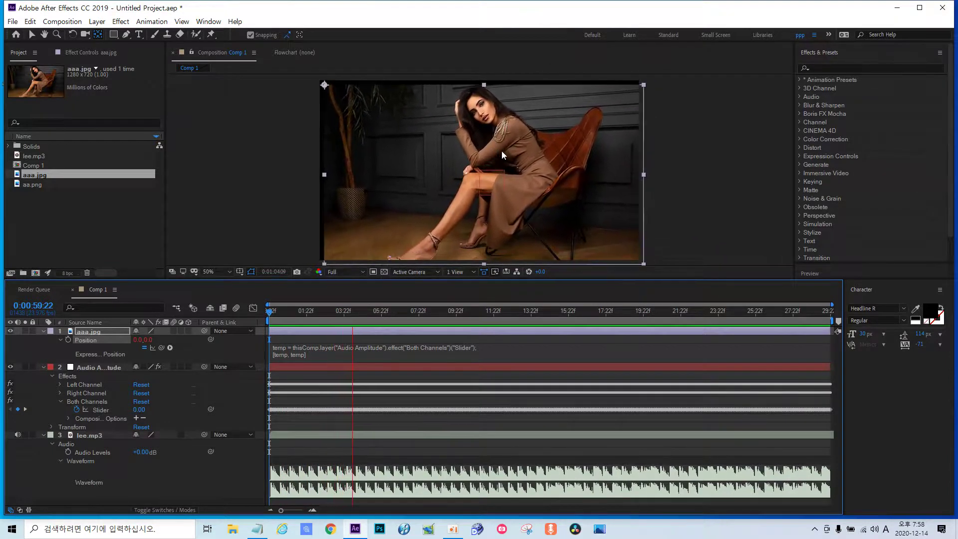
pyautogui.press('space')
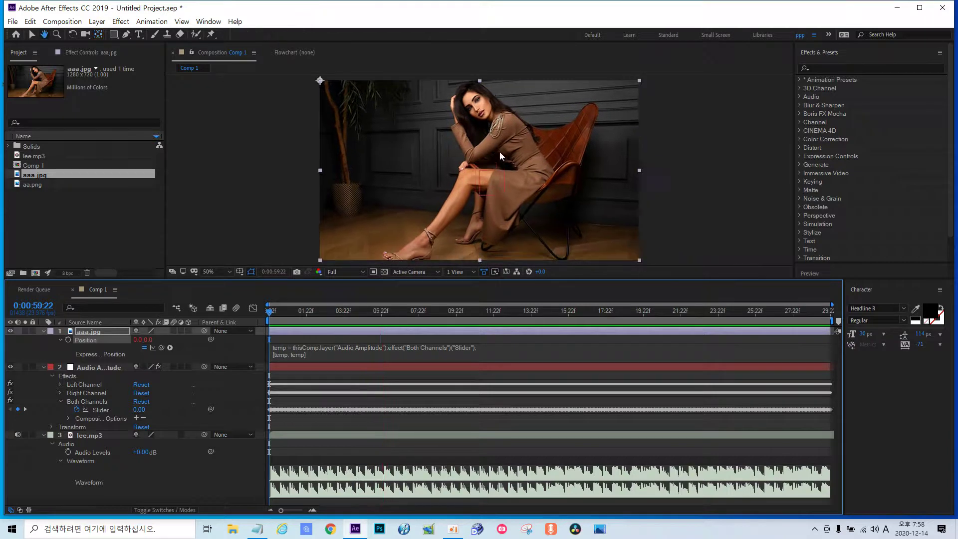
# Reopen and recommit the Position expression, then collapse aaa.jpg's properties.
pyautogui.click(417, 347)
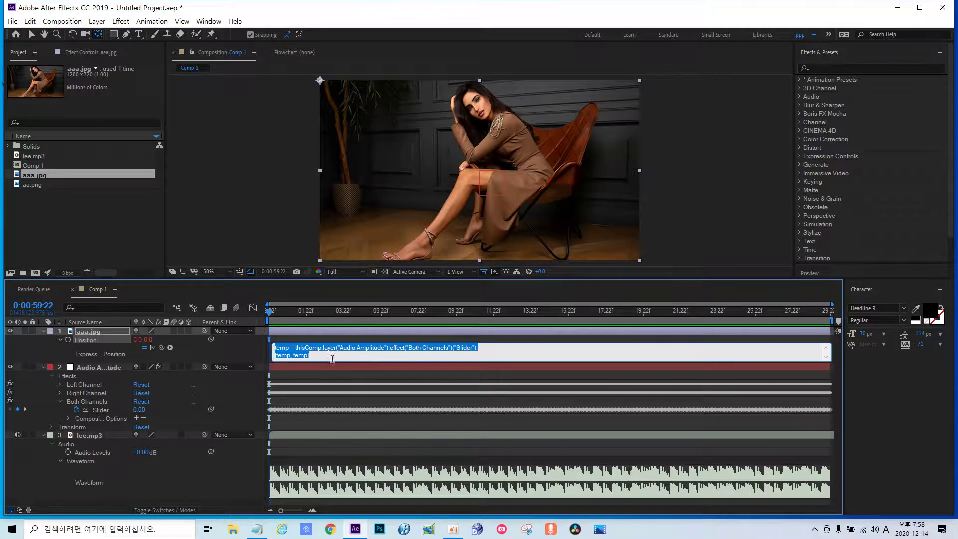
pyautogui.click(88, 334)
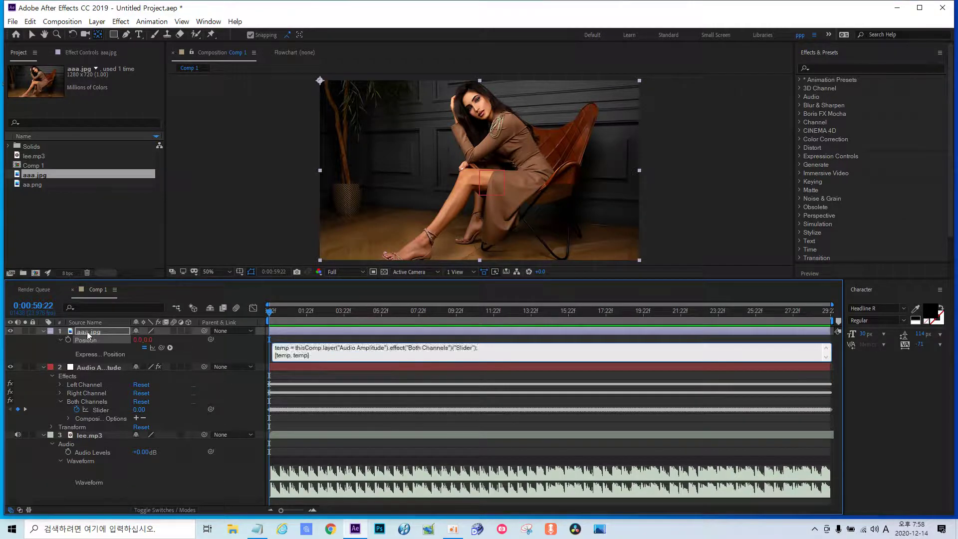
pyautogui.press('Return')
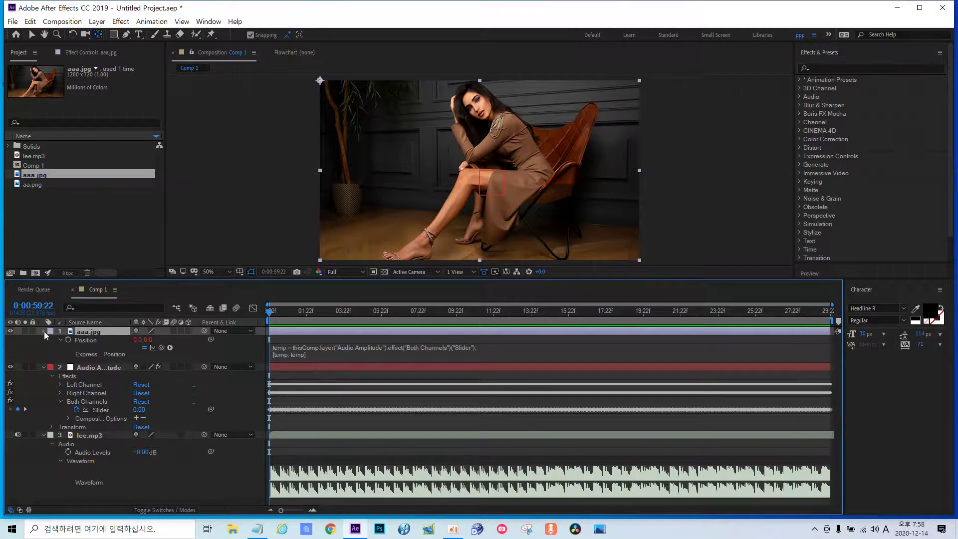
pyautogui.click(43, 332)
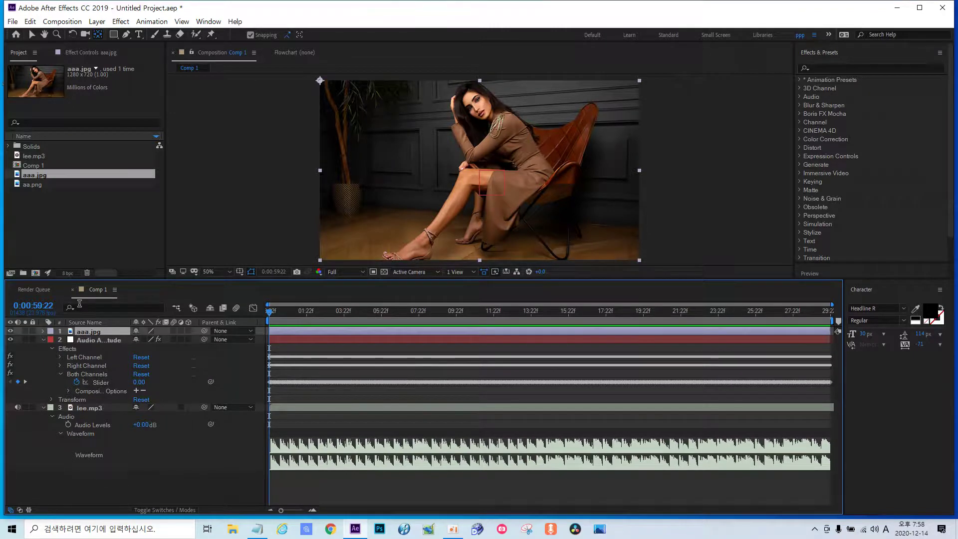
# Delete the aaa.jpg, Audio Amplitude and lee.mp3 layers one after another.
pyautogui.press('Delete')
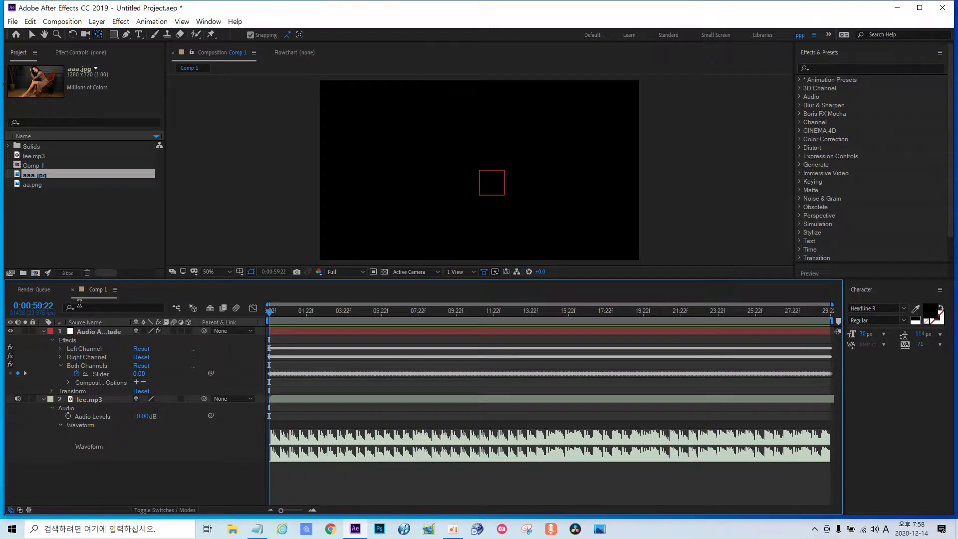
pyautogui.click(92, 332)
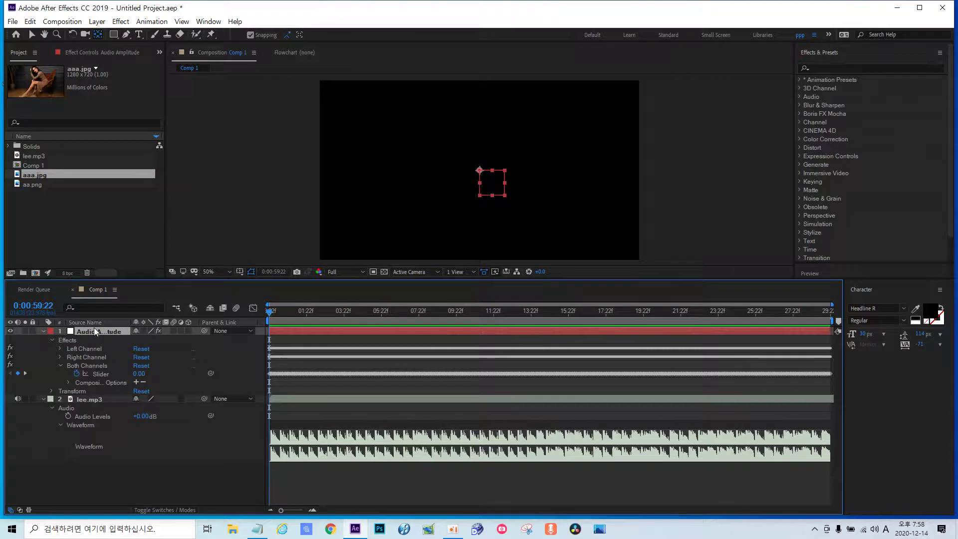
pyautogui.press('Delete')
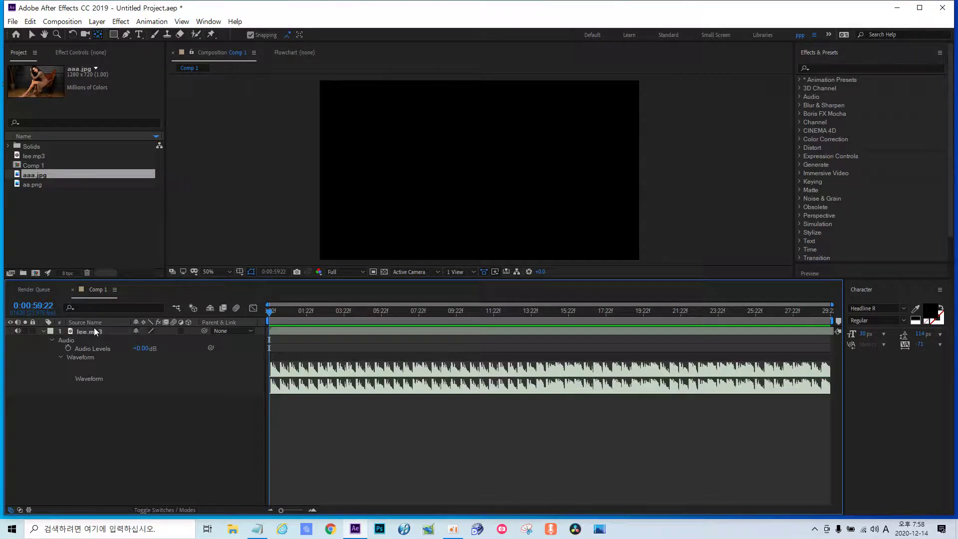
pyautogui.click(92, 329)
pyautogui.press('Delete')
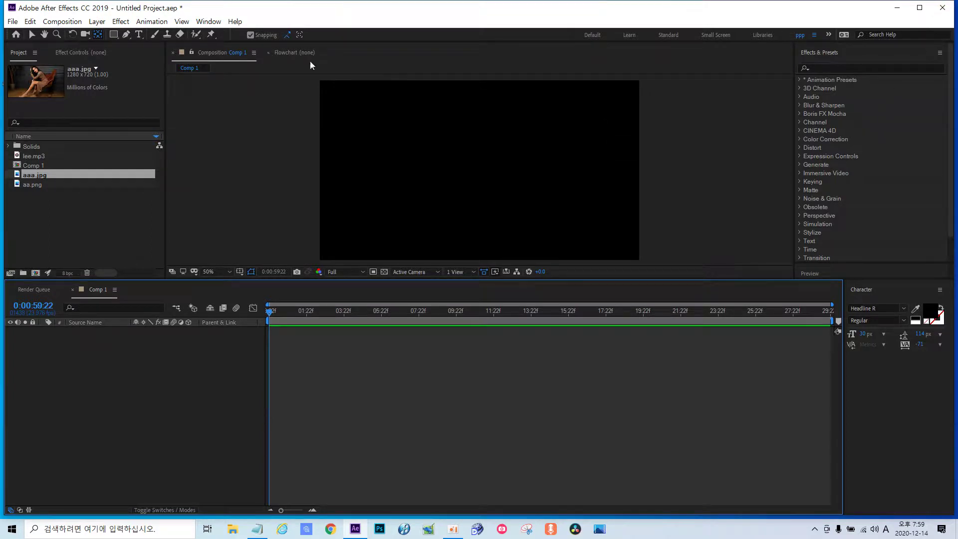
# Drag aaa.jpg, then aa.png above it, into the timeline and set aa.png's Scale to 50%.
pyautogui.moveTo(41, 177); pyautogui.dragTo(48, 344)
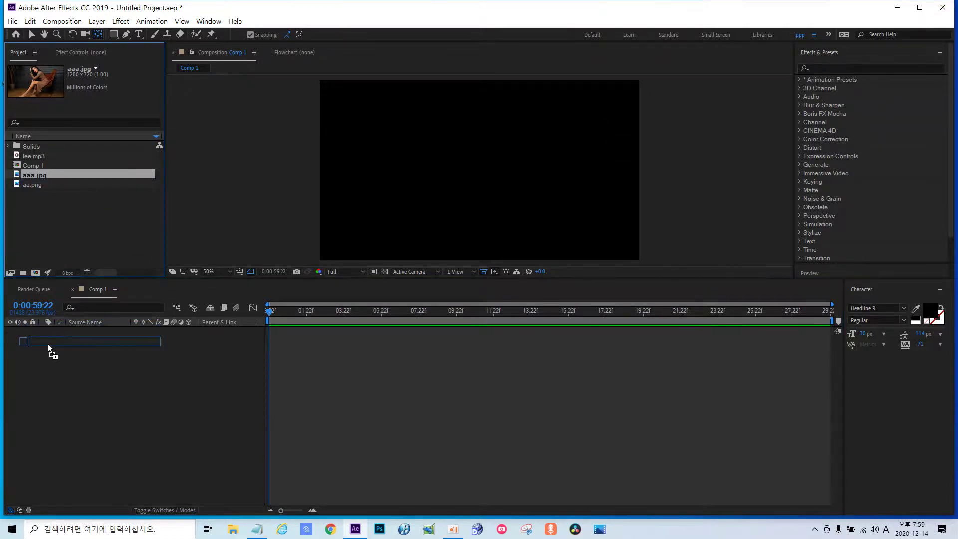
pyautogui.moveTo(28, 184); pyautogui.dragTo(75, 333)
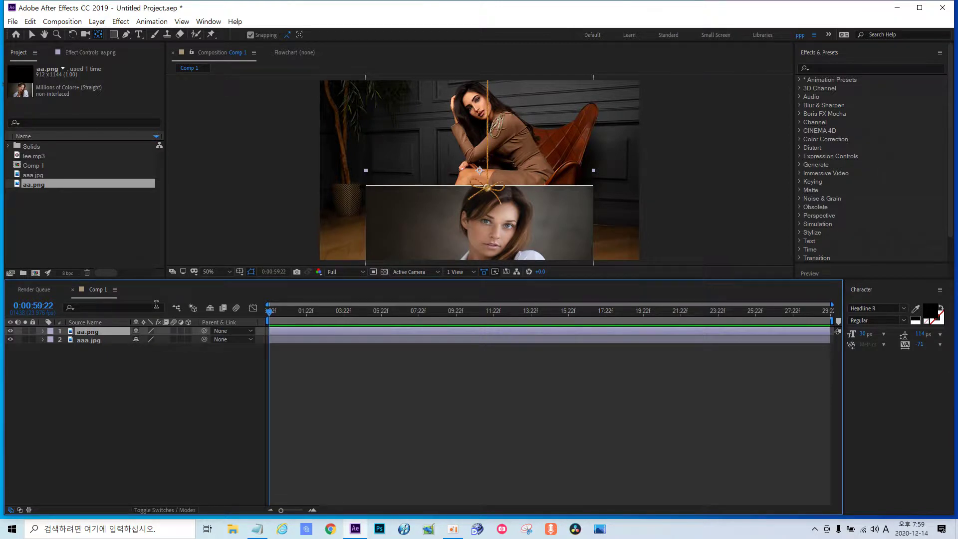
pyautogui.press('s')
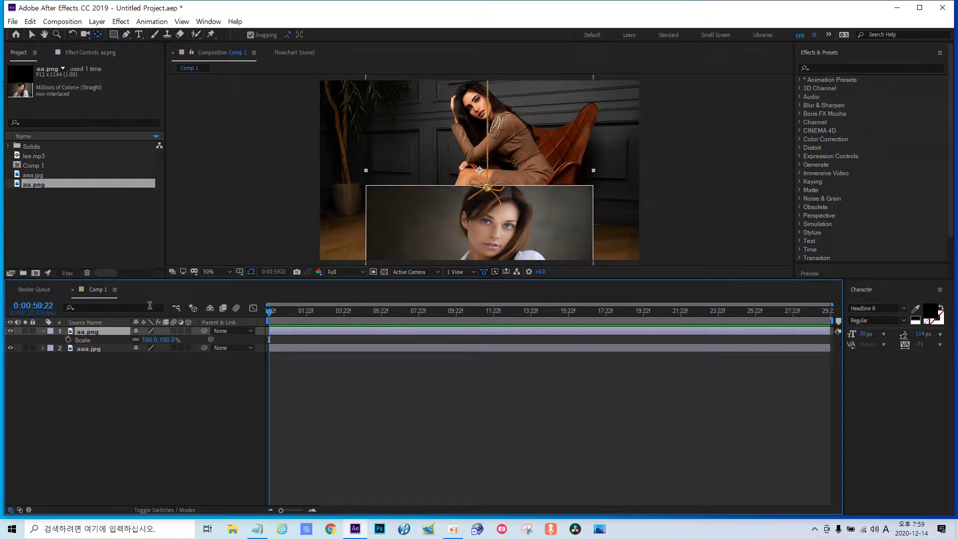
pyautogui.click(150, 340)
pyautogui.write('50')
pyautogui.click(157, 402)
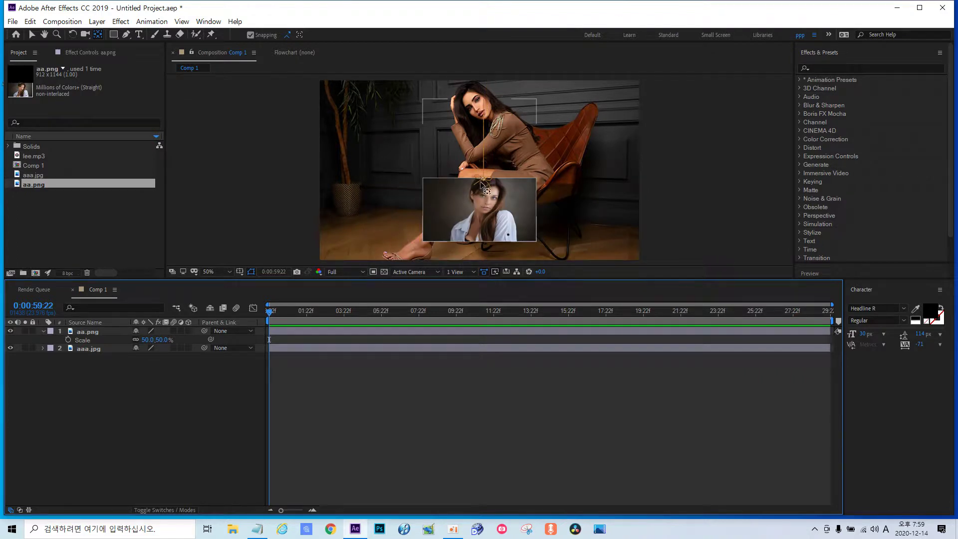
pyautogui.click(481, 195)
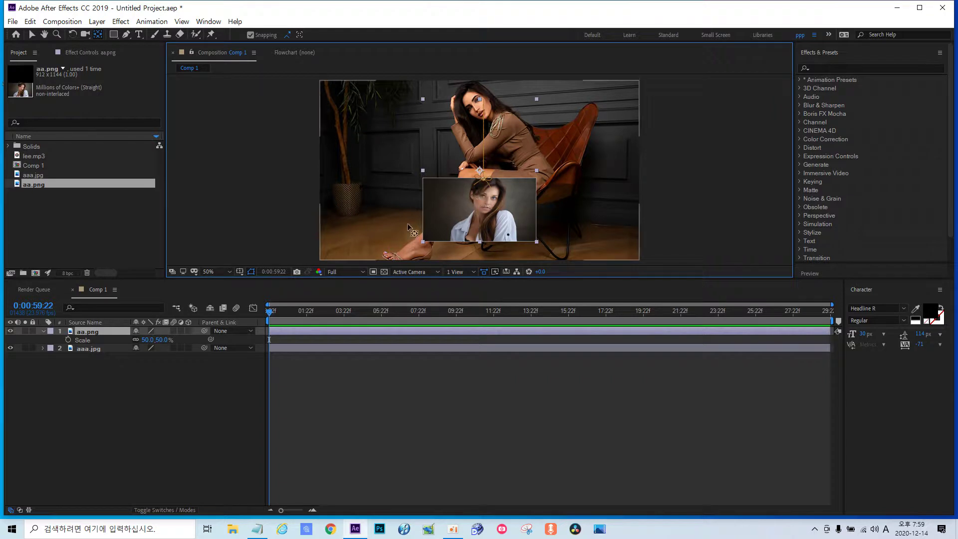
pyautogui.click(722, 212)
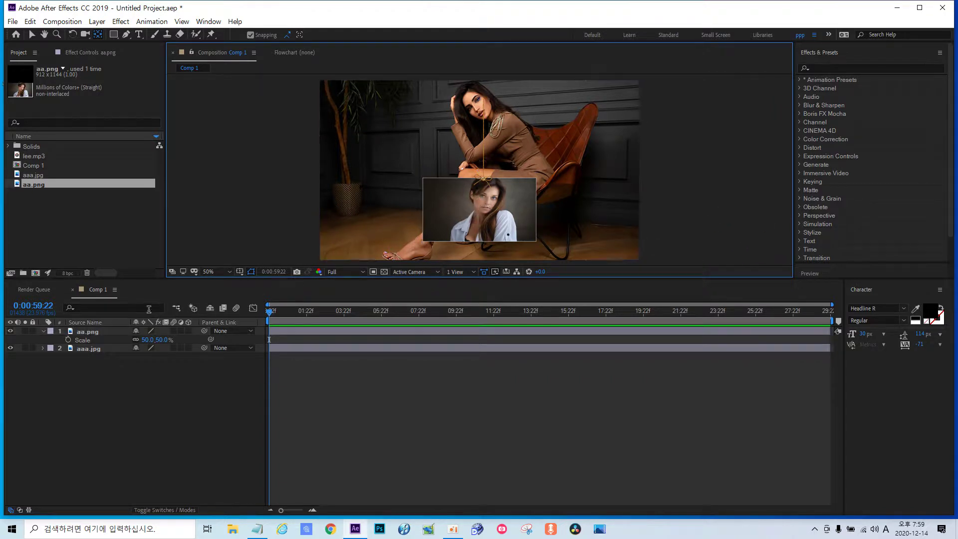
pyautogui.click(43, 331)
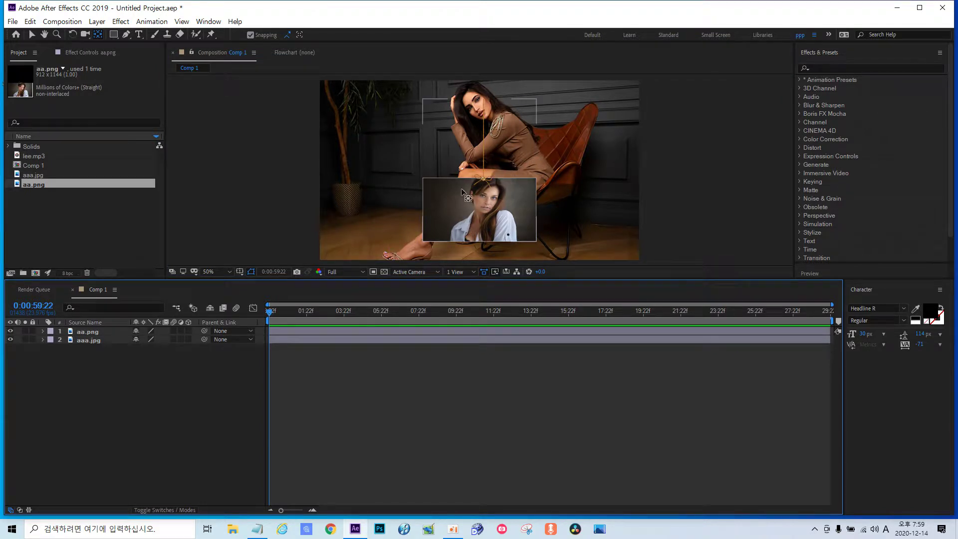
# Add a default expression to aa.png's Rotation and set aaa.jpg's first Position keyframe at 640,360.
pyautogui.click(85, 333)
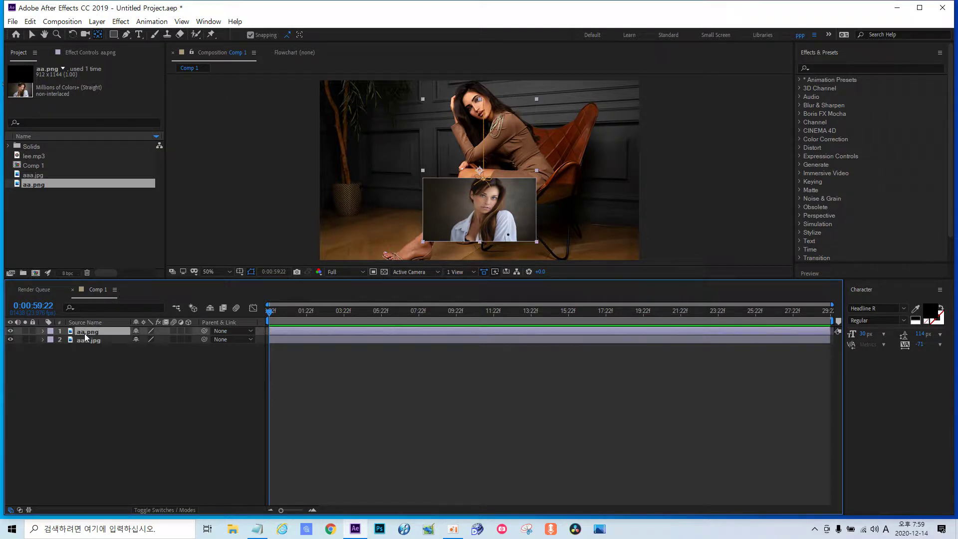
pyautogui.press('r')
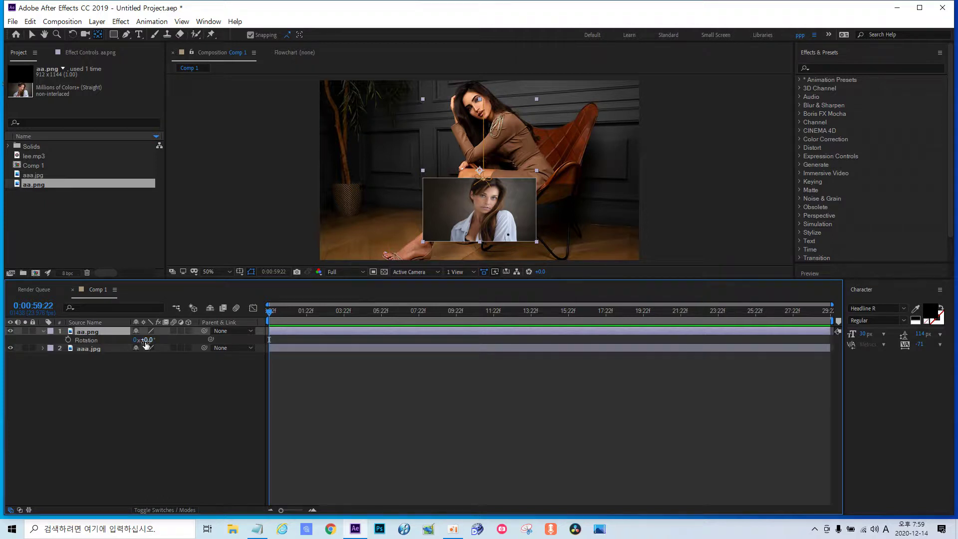
pyautogui.click(89, 349)
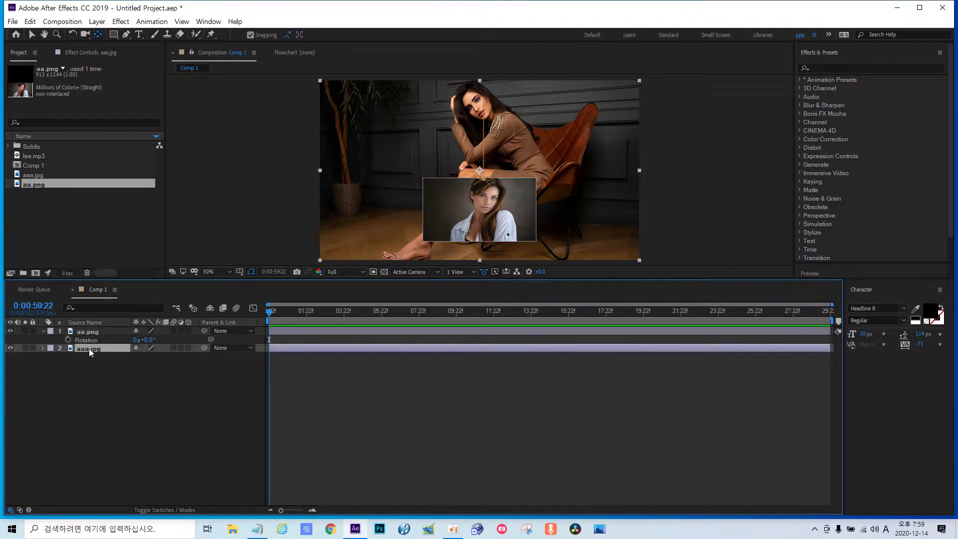
pyautogui.press('p')
pyautogui.keyDown('alt'); pyautogui.click(68, 340); pyautogui.keyUp('alt')
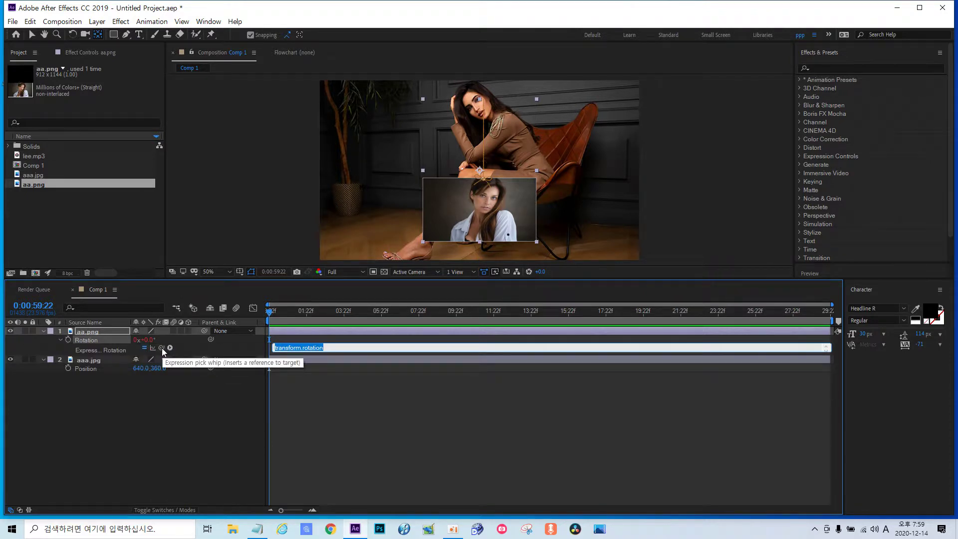
pyautogui.click(68, 369)
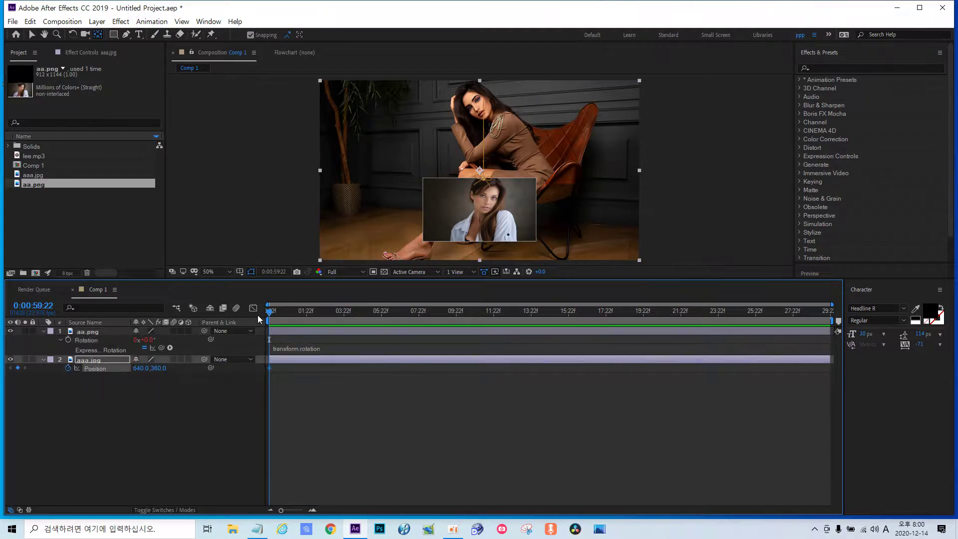
# Keyframe aaa.jpg's Position X at 758, 640 and 871 at later times, then return to the start.
pyautogui.moveTo(269, 312); pyautogui.dragTo(313, 319)
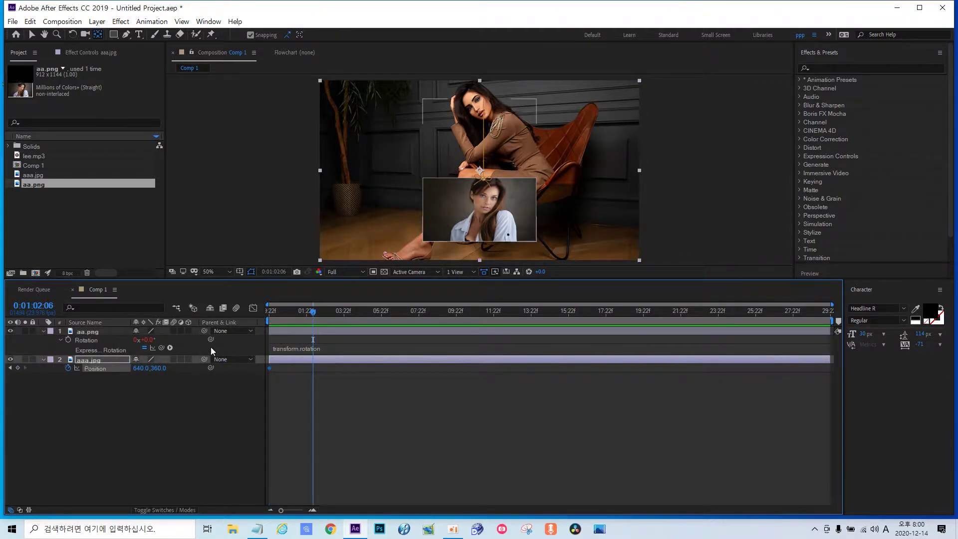
pyautogui.moveTo(141, 368); pyautogui.dragTo(209, 369)
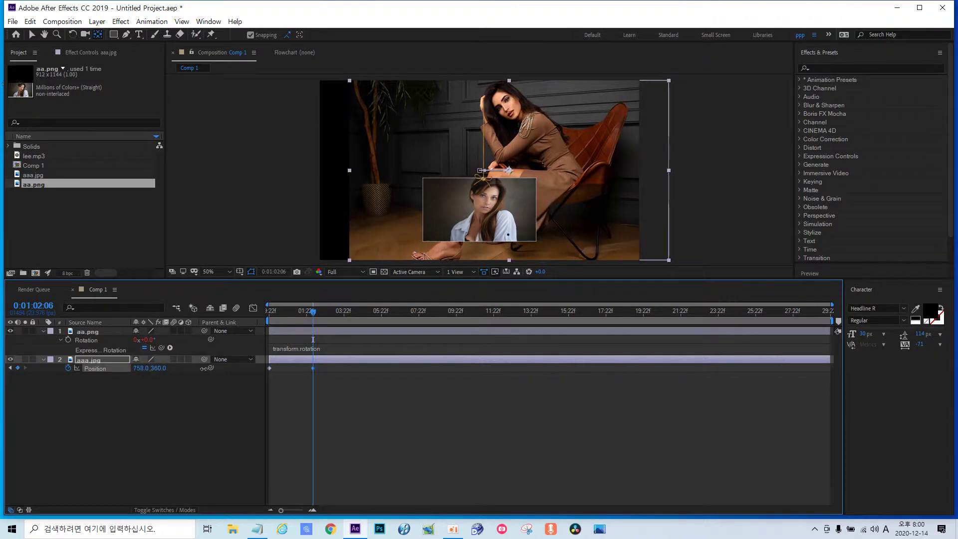
pyautogui.moveTo(313, 313); pyautogui.dragTo(378, 315)
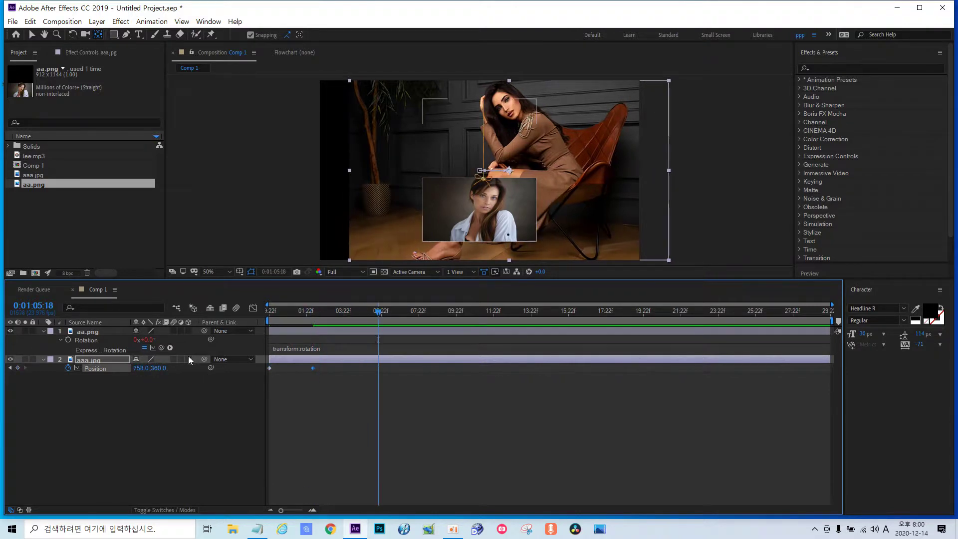
pyautogui.moveTo(142, 369); pyautogui.dragTo(82, 368)
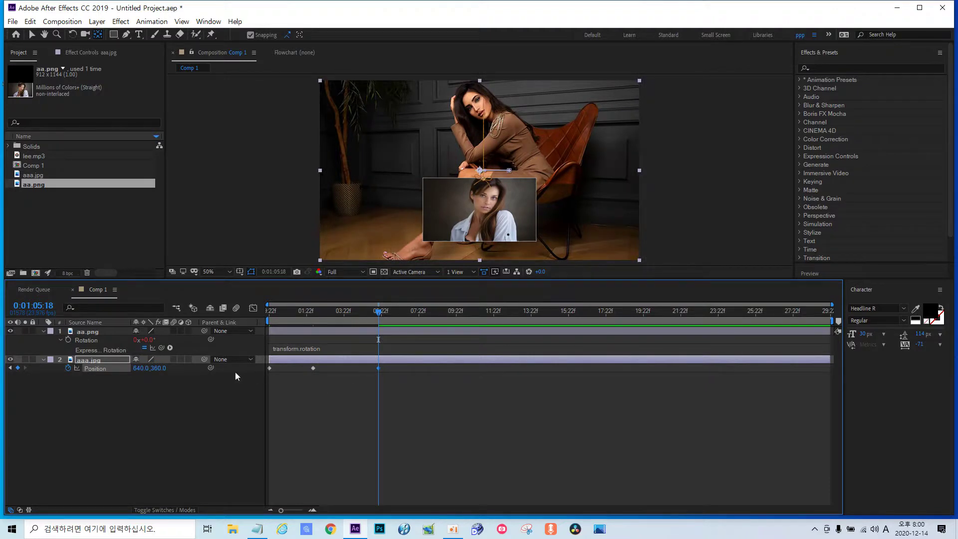
pyautogui.press('space')
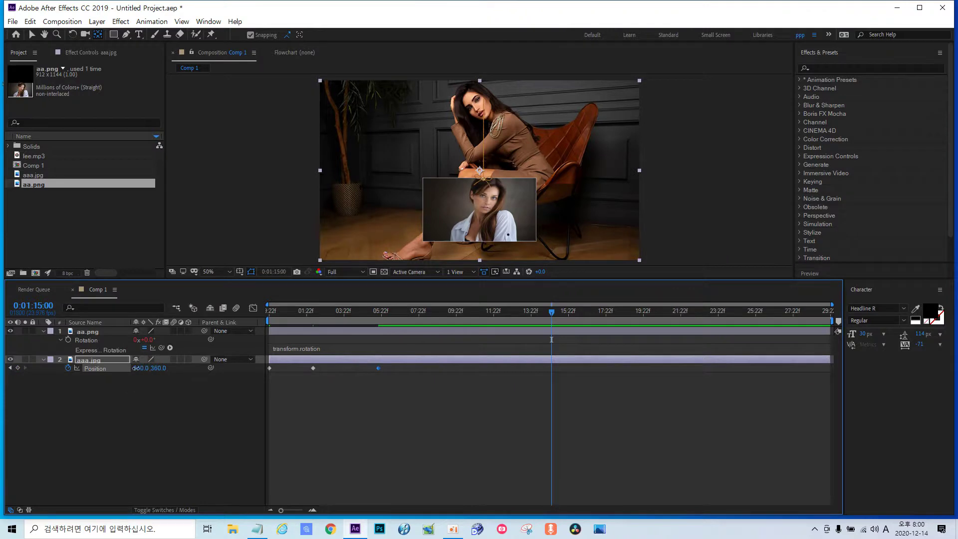
pyautogui.moveTo(141, 369); pyautogui.dragTo(284, 360)
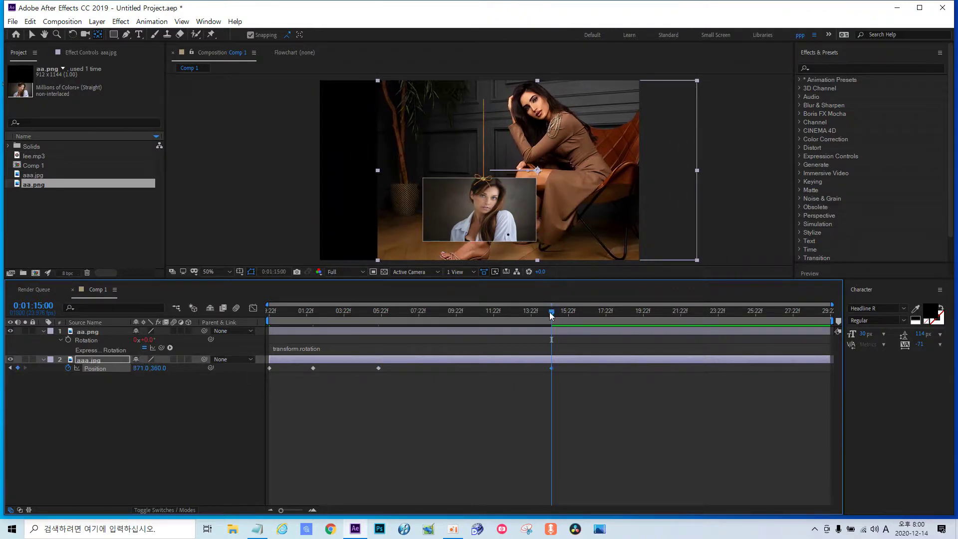
pyautogui.moveTo(552, 315); pyautogui.dragTo(212, 320)
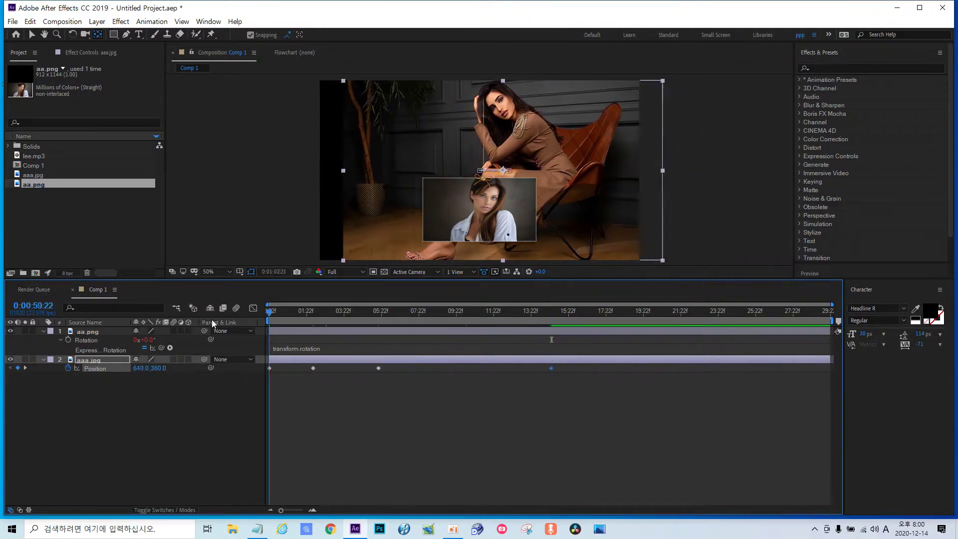
# Set aa.png's Rotation expression to thisComp.layer("aaa.jpg").transform.position[0] and preview.
pyautogui.keyDown('alt'); pyautogui.click(68, 367); pyautogui.keyUp('alt')
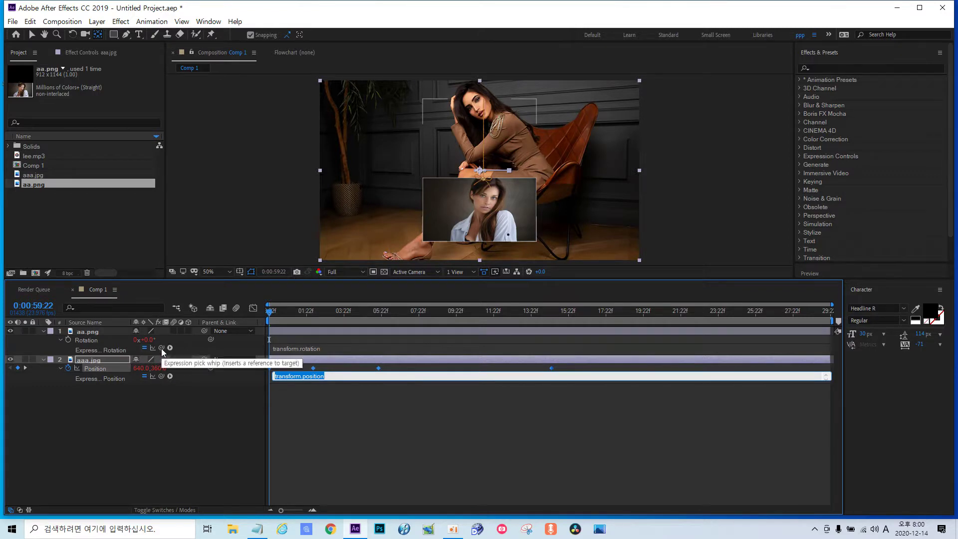
pyautogui.moveTo(160, 349)
pyautogui.mouseDown()
pyautogui.moveTo(152, 370)
pyautogui.moveTo(103, 370)
pyautogui.mouseUp()
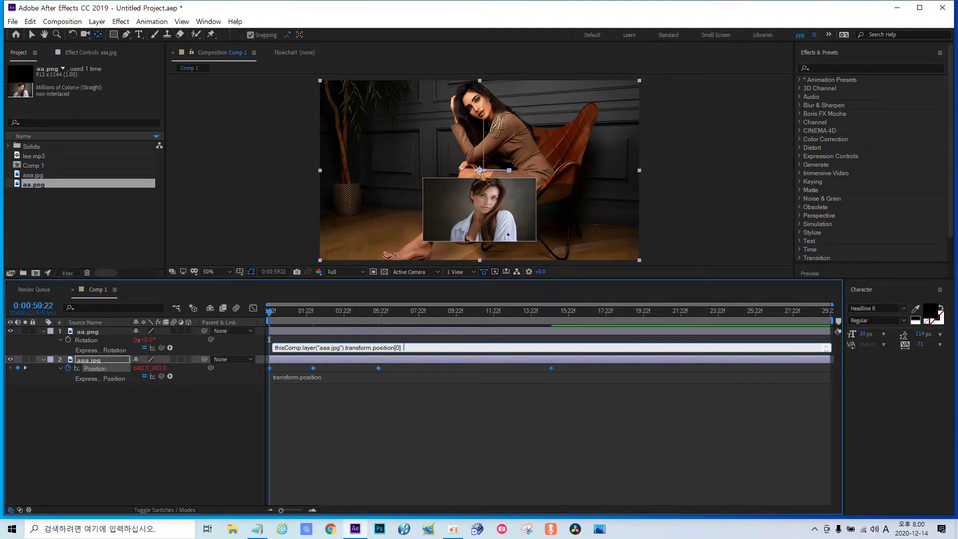
pyautogui.click(186, 451)
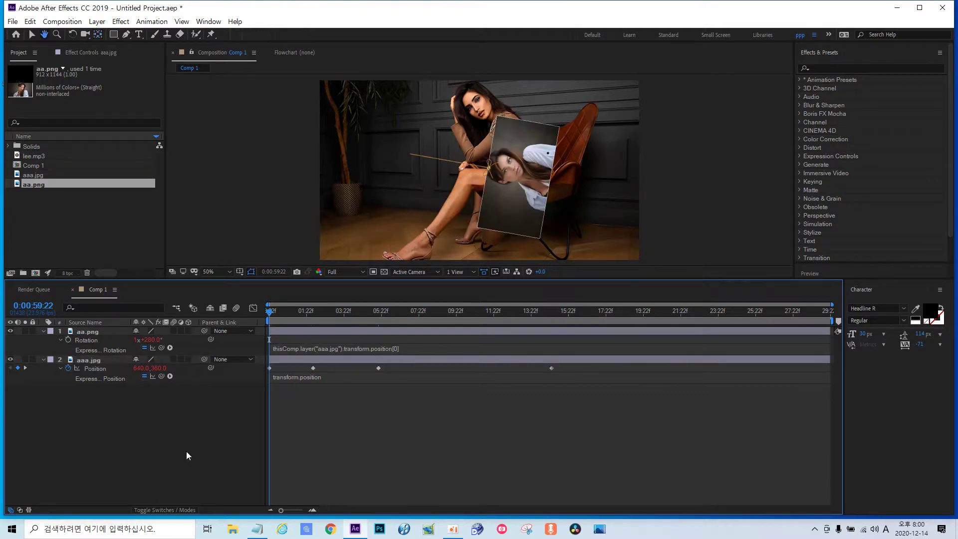
pyautogui.press('space')
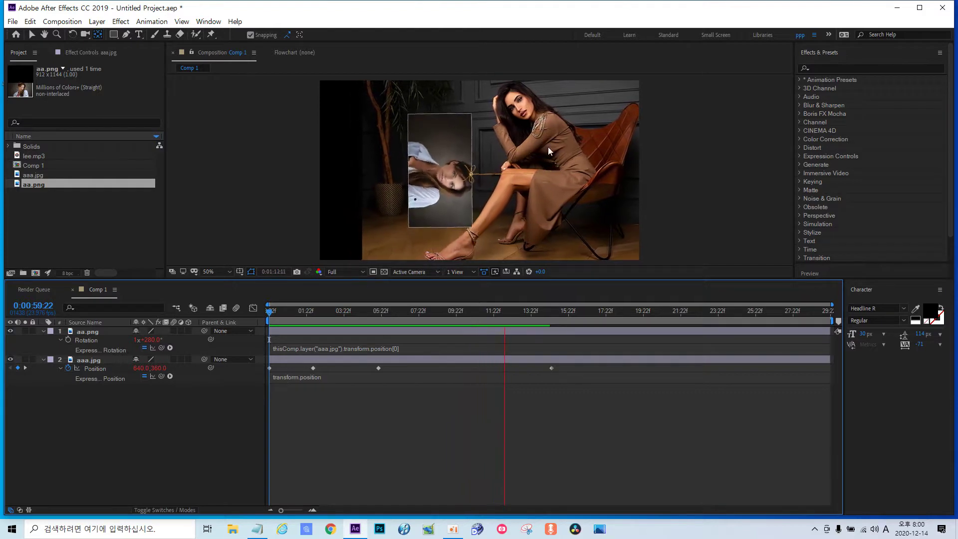
pyautogui.click(390, 346)
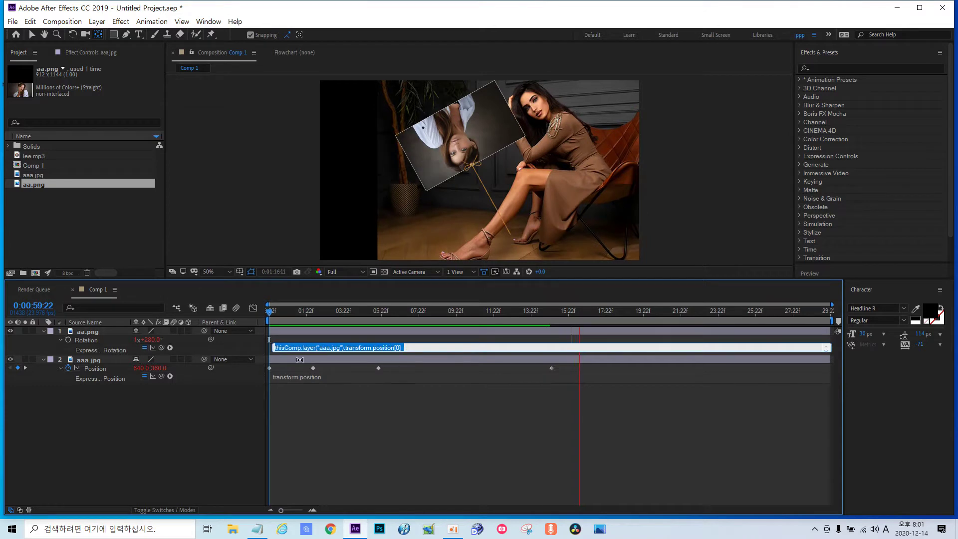
pyautogui.click(224, 413)
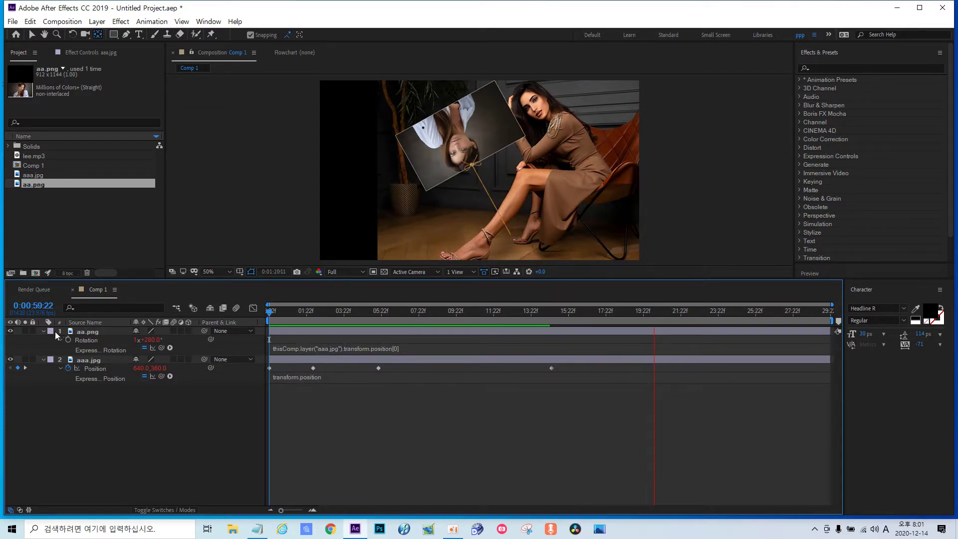
pyautogui.press('space')
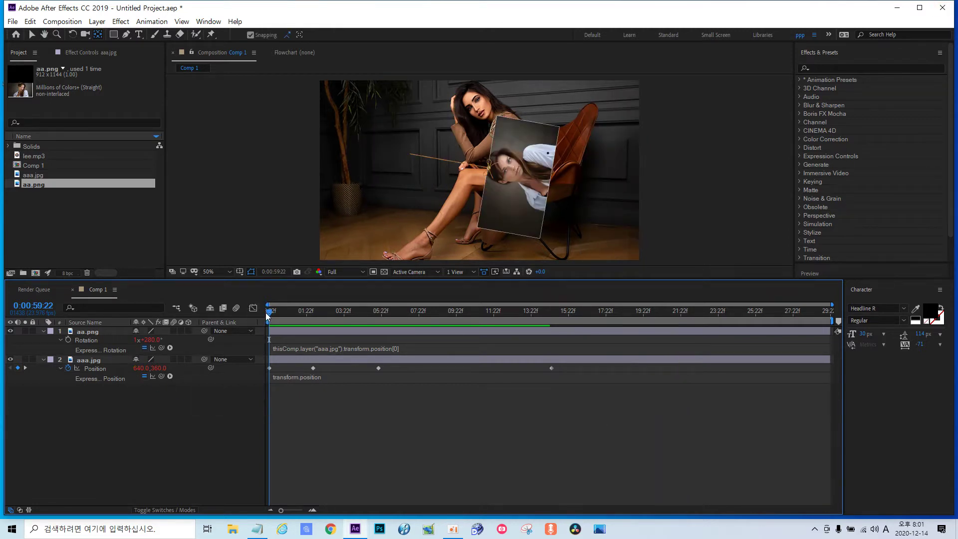
pyautogui.moveTo(268, 312)
pyautogui.mouseDown()
pyautogui.moveTo(442, 325)
pyautogui.moveTo(514, 316)
pyautogui.moveTo(200, 352)
pyautogui.mouseUp()
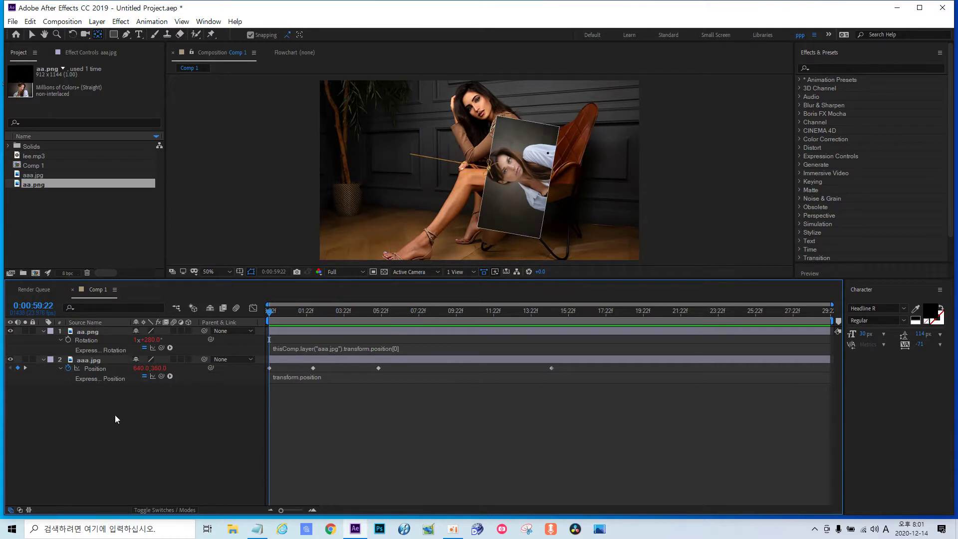
# Switch to the 교육 Notepad notes, check the AE Rotation expression, then restore the notes.
pyautogui.click(253, 536)
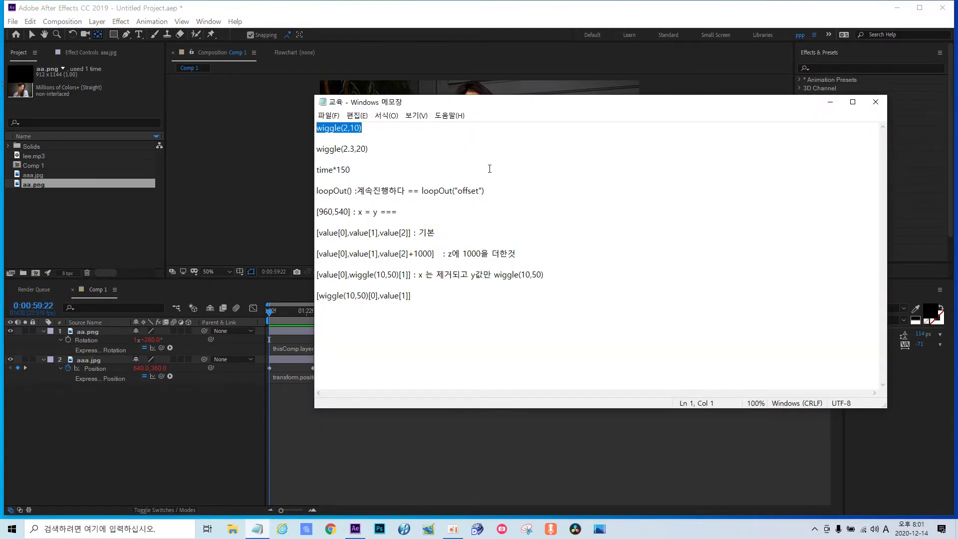
pyautogui.click(529, 183)
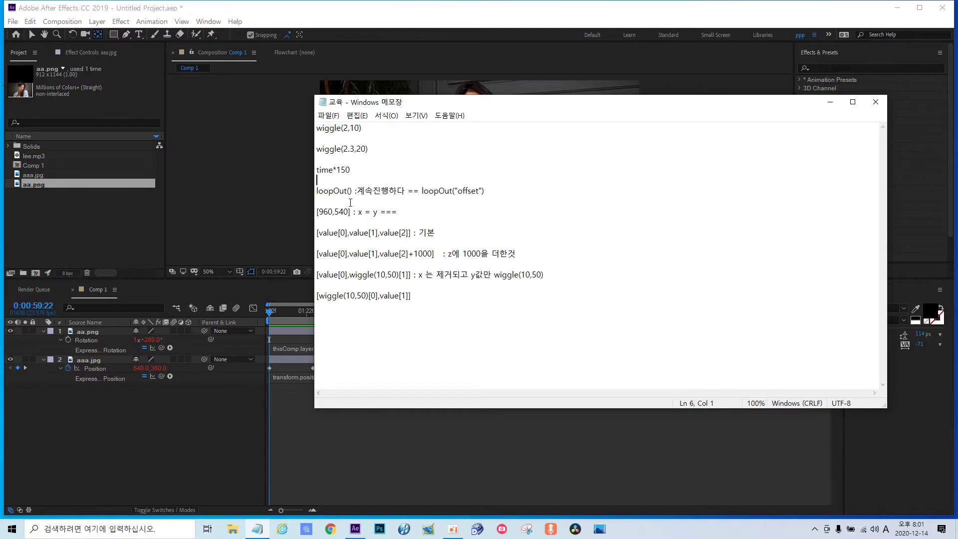
pyautogui.click(377, 170)
pyautogui.click(831, 102)
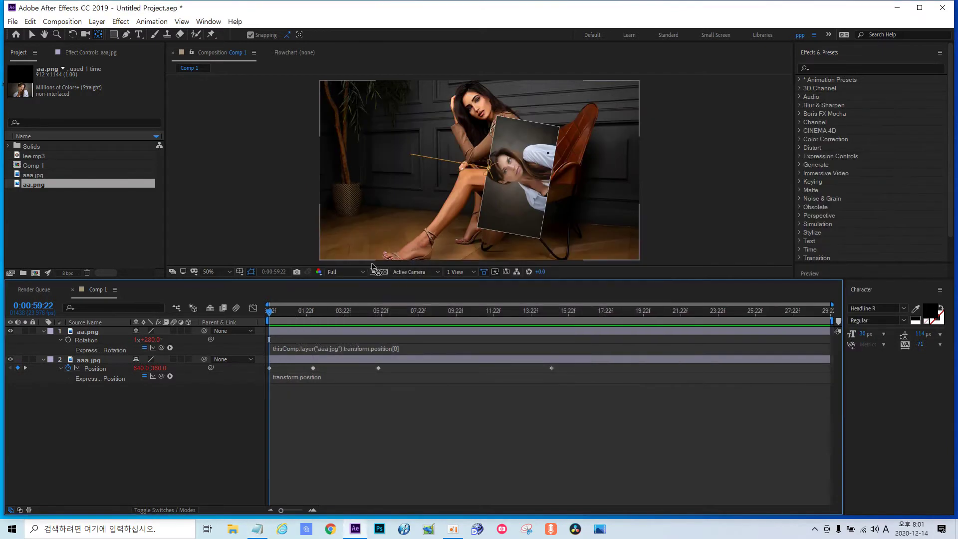
pyautogui.click(350, 349)
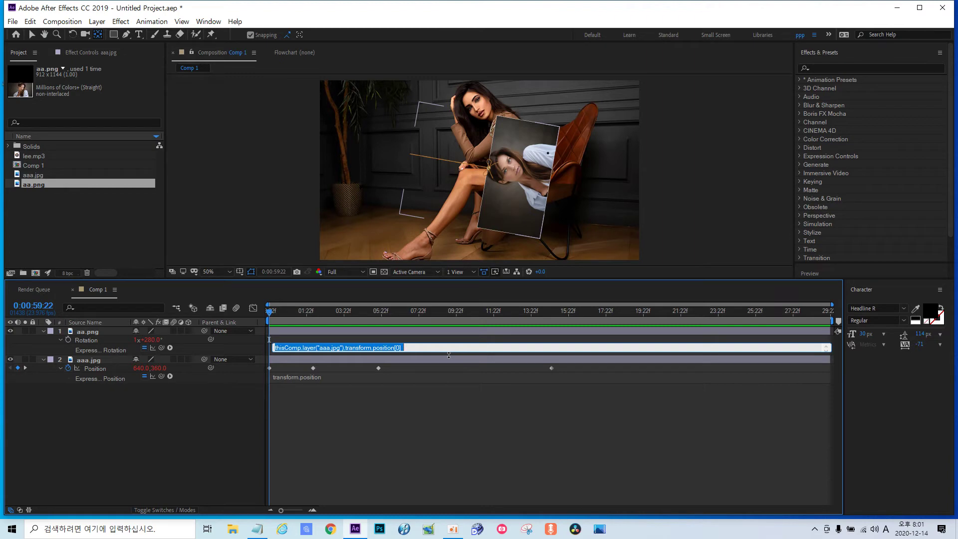
pyautogui.click(257, 529)
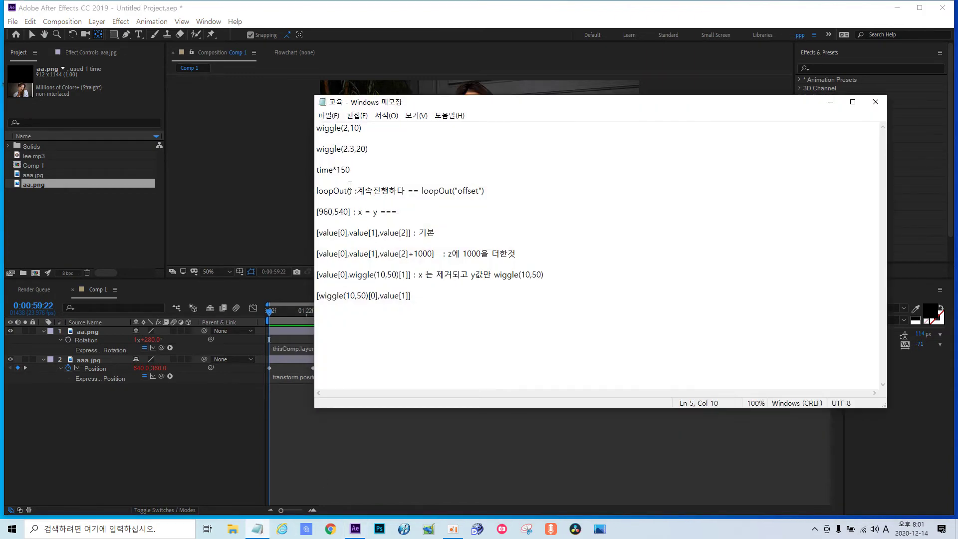